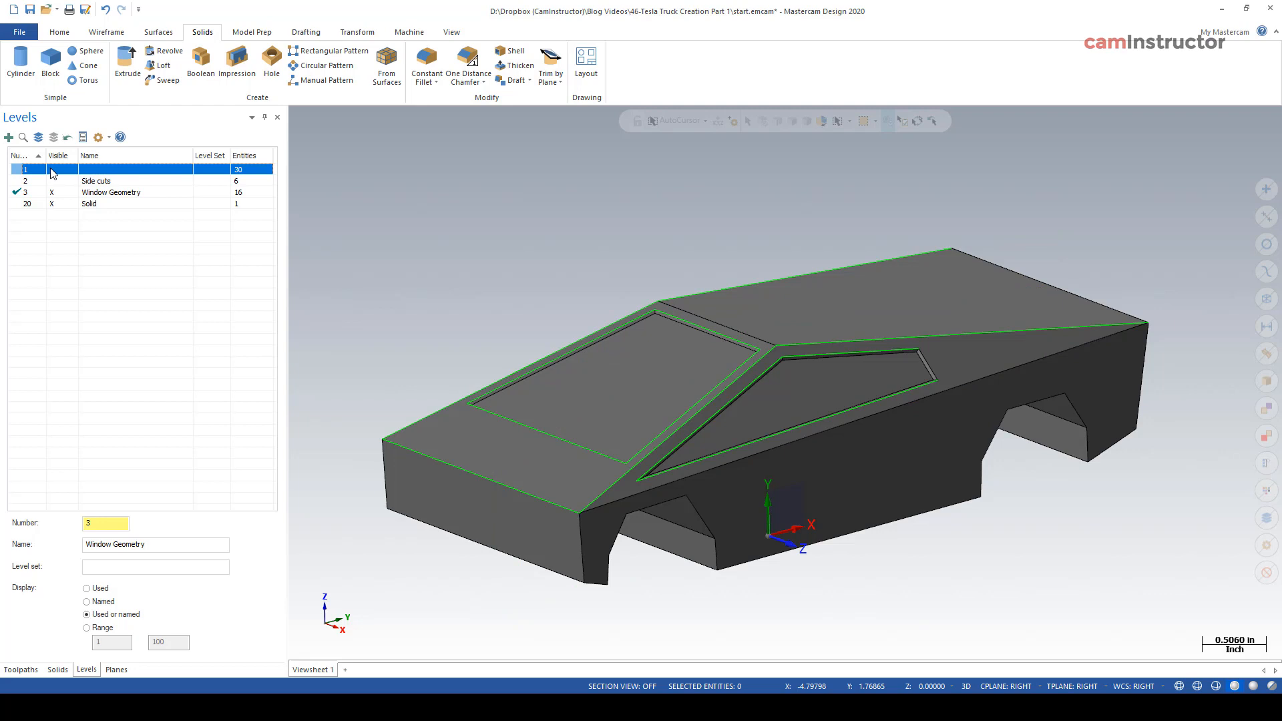
Name level 1 "Main Profile" after showing its geometry, and hide that level again
{"action": "left_click", "coordinate": [54, 171]}
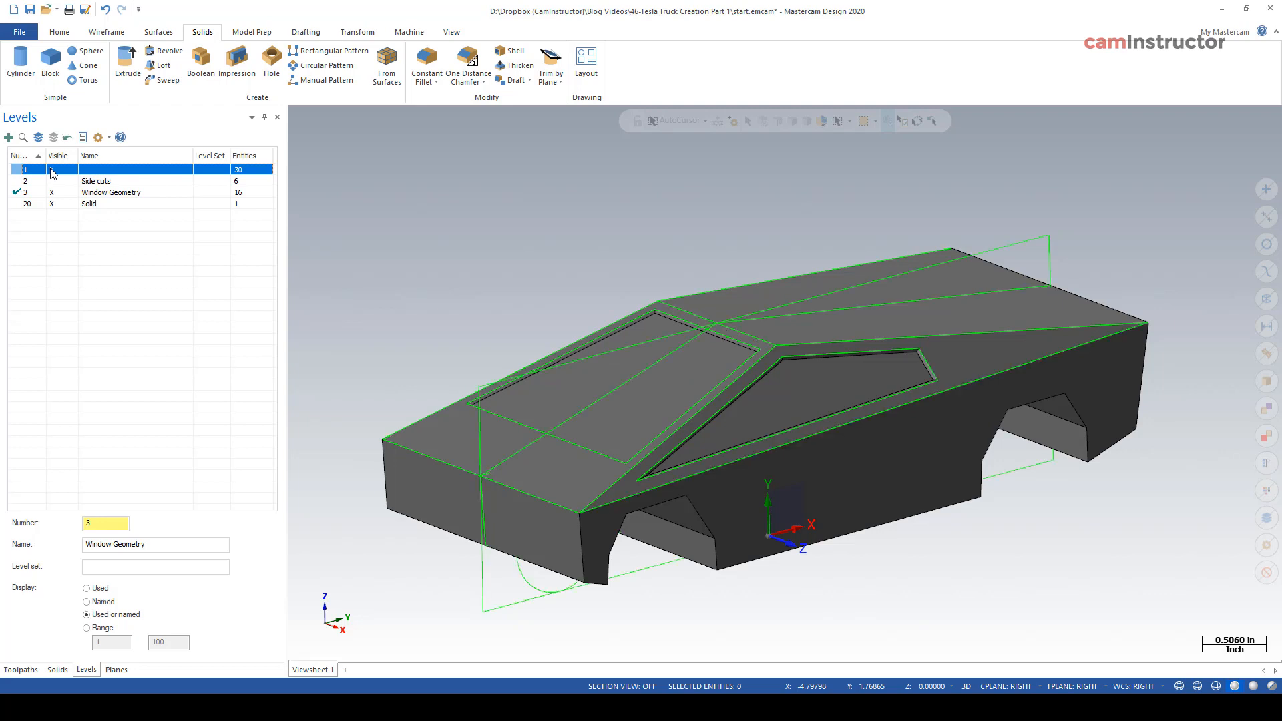
{"action": "left_click", "coordinate": [105, 169]}
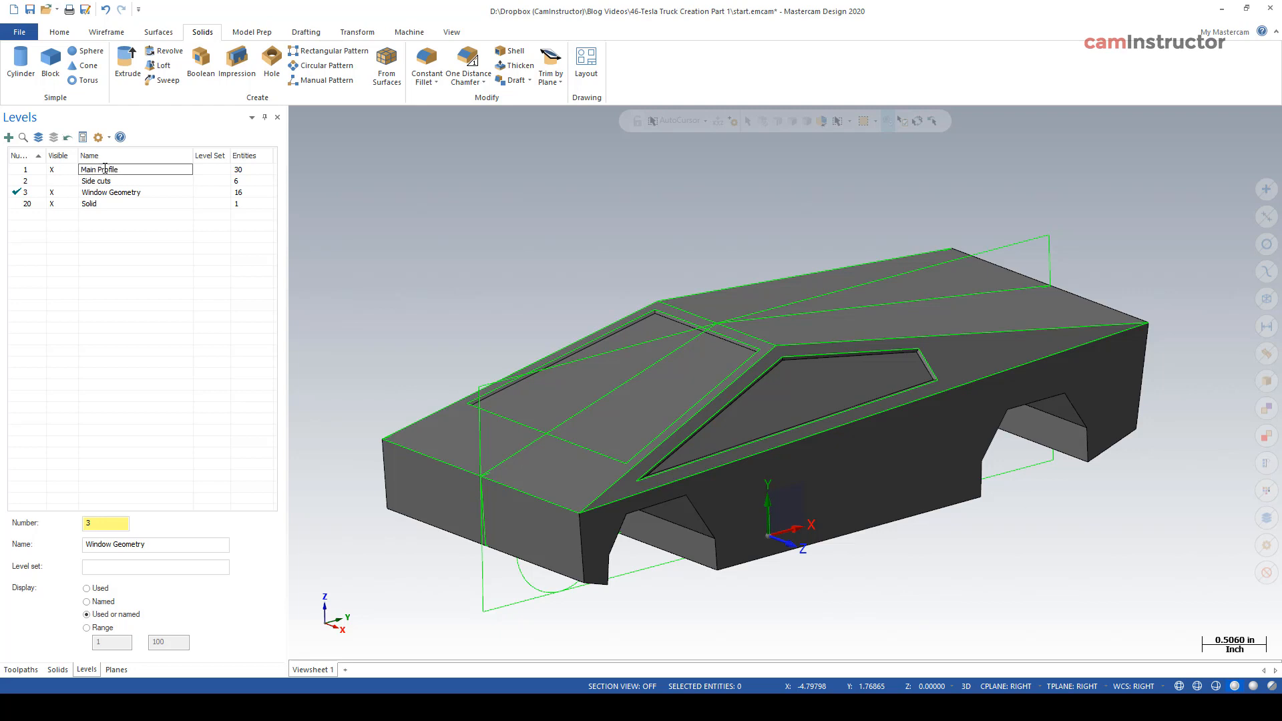
{"action": "key", "text": "Return"}
{"action": "left_click", "coordinate": [52, 170]}
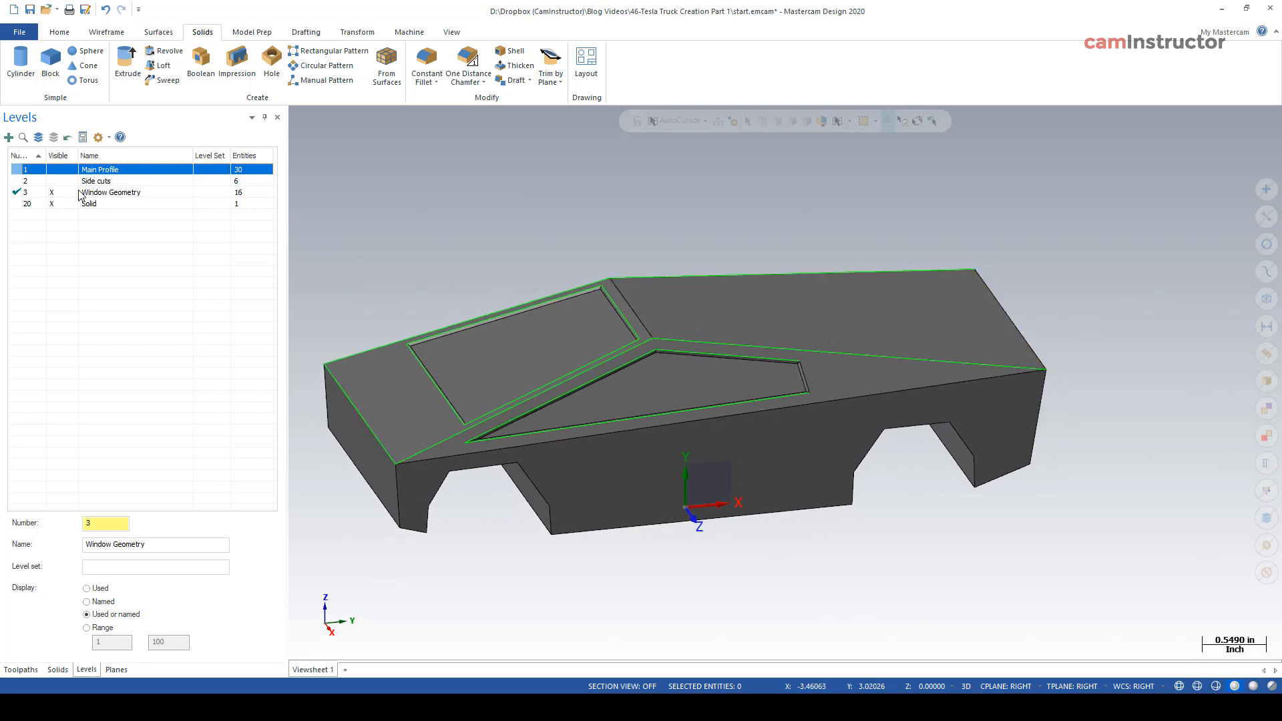
{"action": "left_click", "coordinate": [150, 193]}
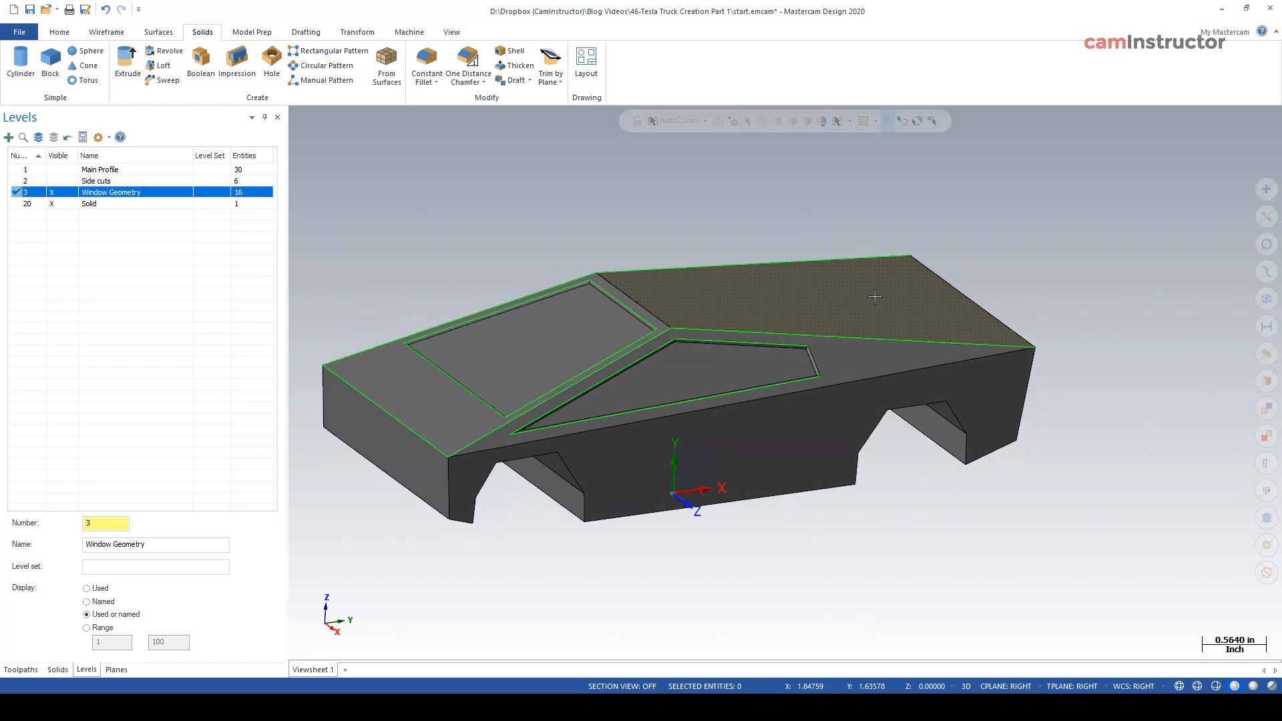
Set the Top plane as WCS, construction plane and tool plane, and orient the truck body to the Top view
{"action": "right_click", "coordinate": [640, 234]}
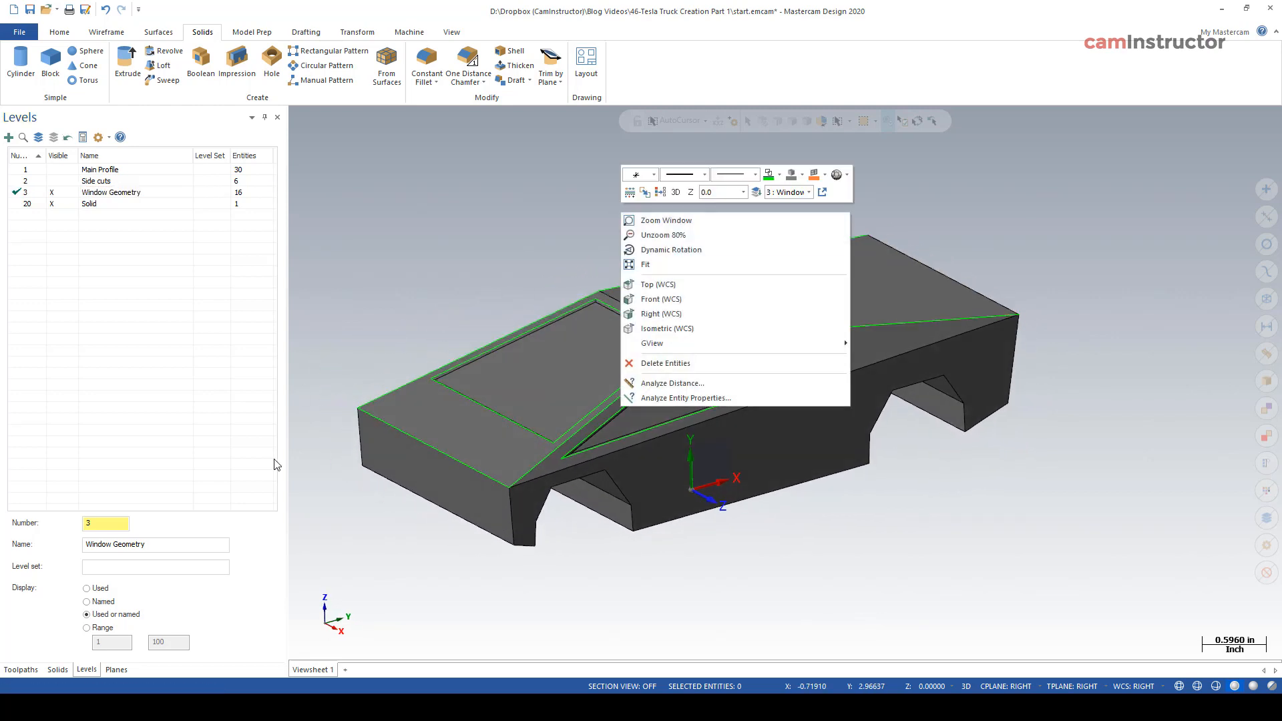
{"action": "left_click", "coordinate": [111, 670]}
{"action": "left_click", "coordinate": [179, 173]}
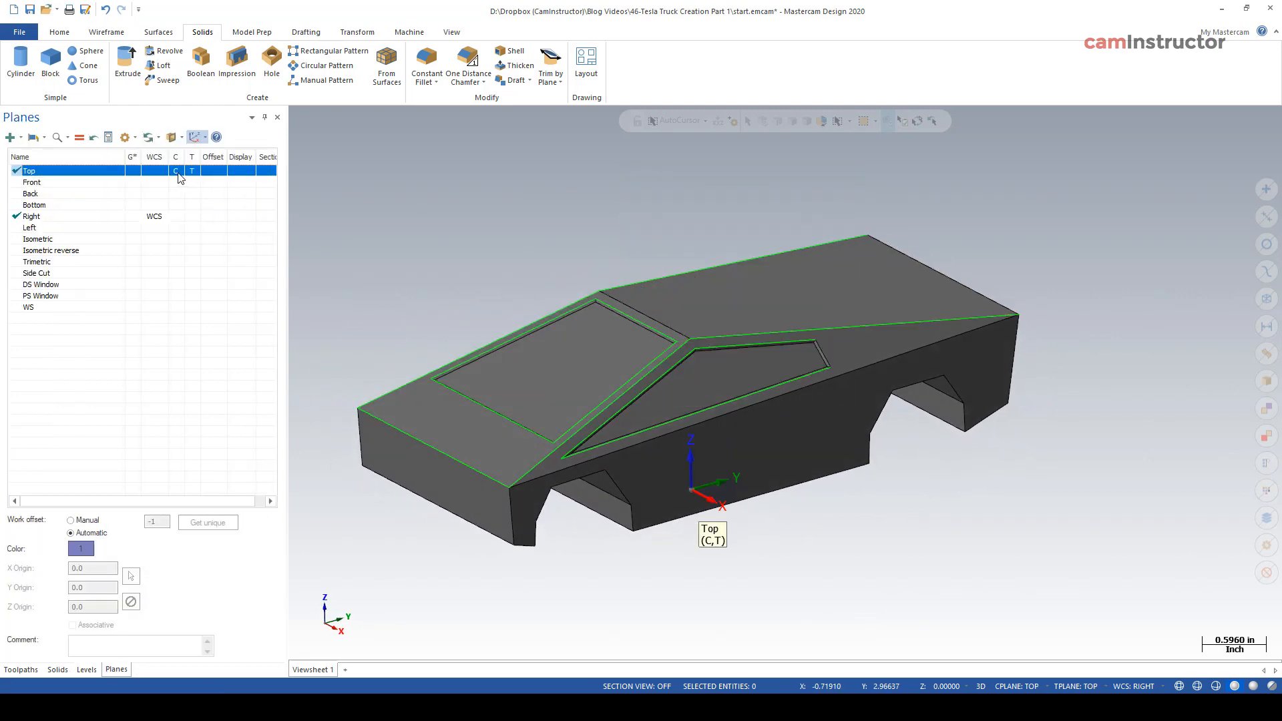
{"action": "left_click", "coordinate": [160, 172]}
{"action": "right_click", "coordinate": [554, 191]}
{"action": "left_click", "coordinate": [592, 263]}
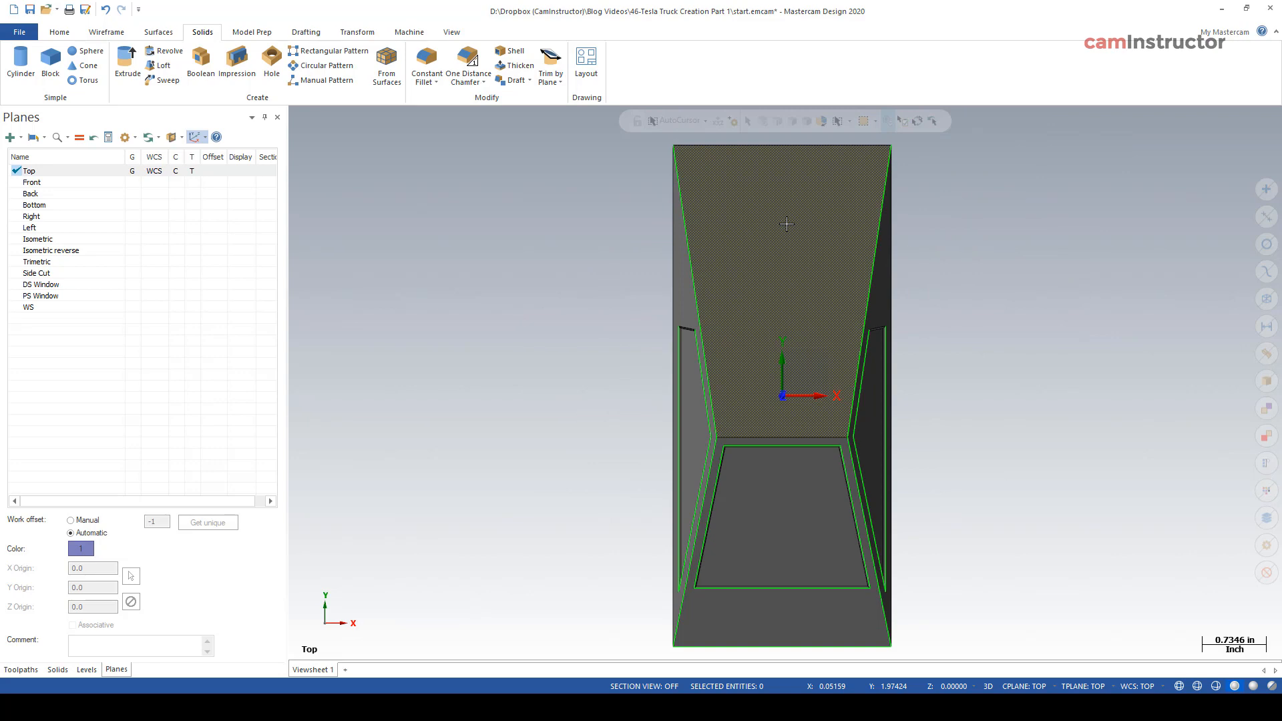
{"action": "middle_click_drag", "start_coordinate": [786, 224], "coordinate": [366, 248]}
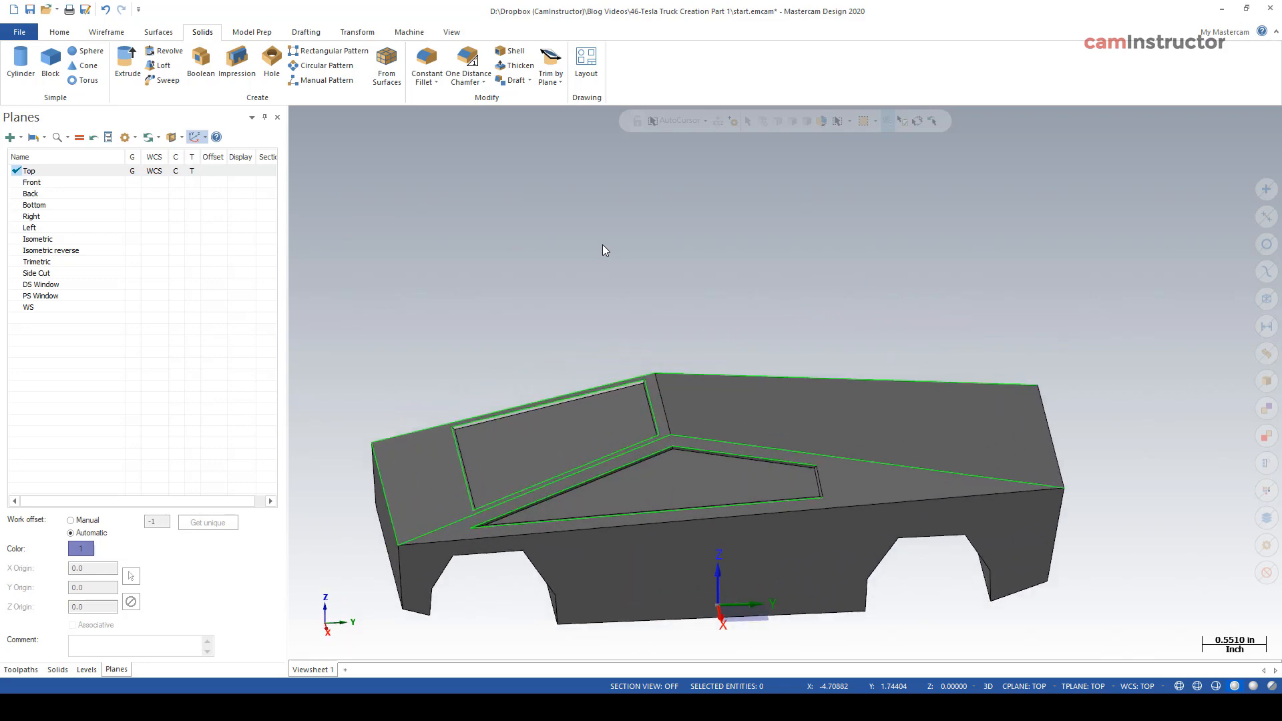
Switch to 2D construction mode and take the Z depth from a point on the roof ridge edge between the windshield and rear deck
{"action": "left_click", "coordinate": [988, 687]}
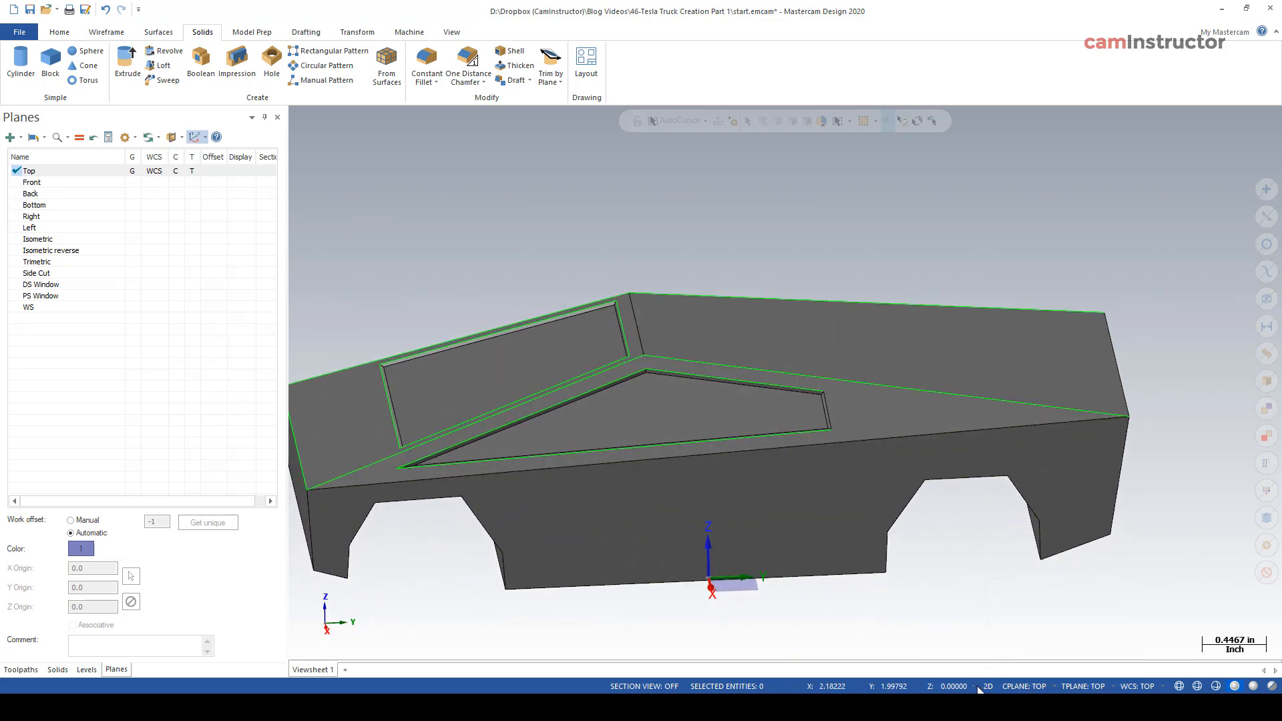
{"action": "left_click", "coordinate": [979, 689]}
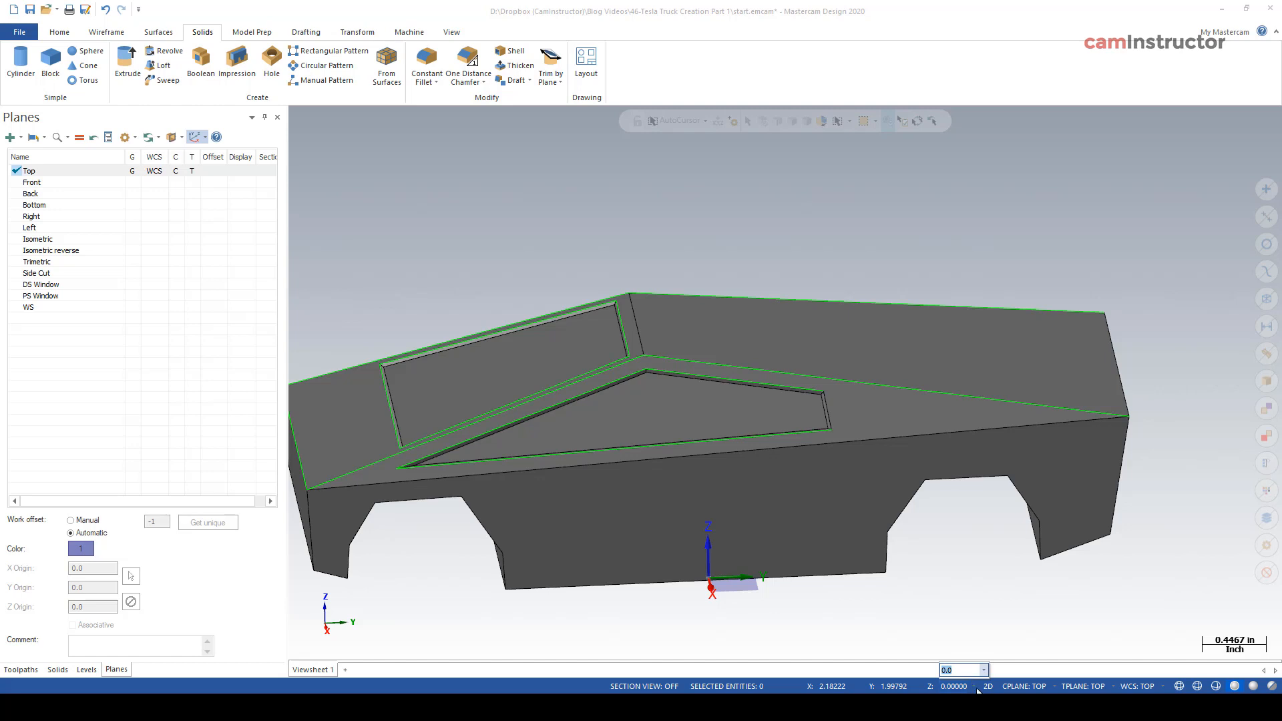
{"action": "right_click", "coordinate": [971, 670]}
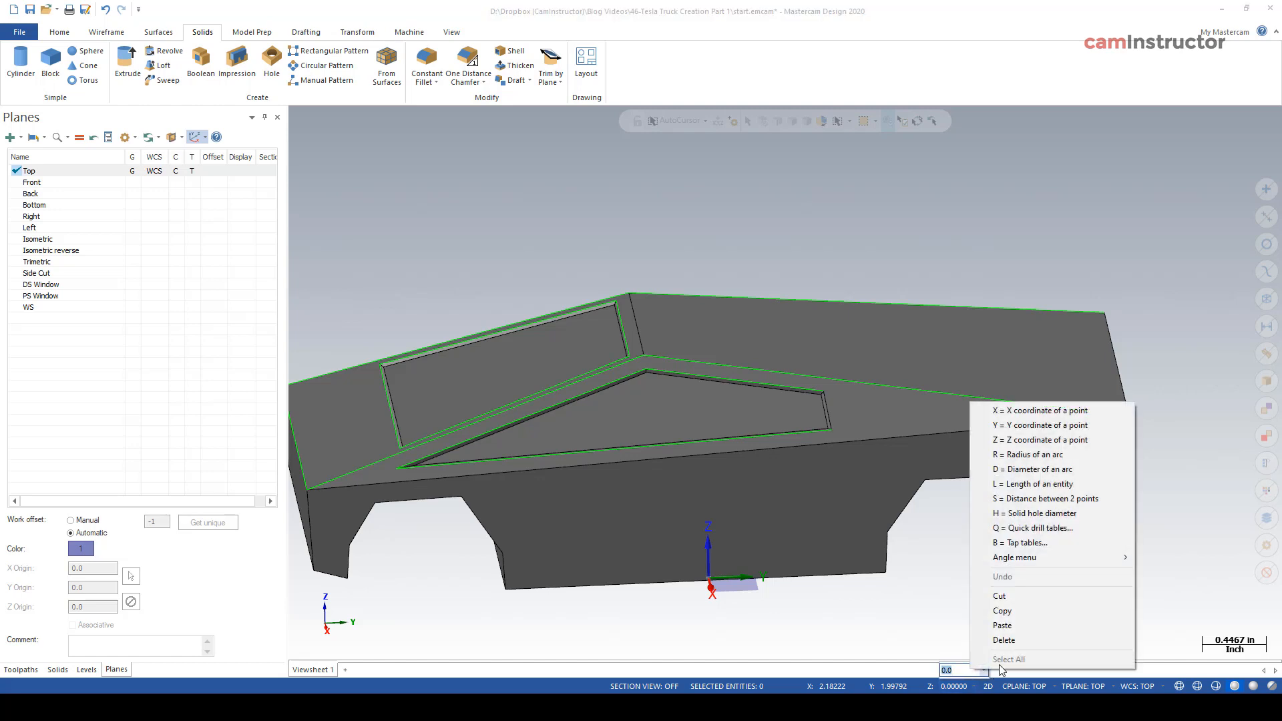
{"action": "left_click", "coordinate": [1032, 442]}
{"action": "middle_click_drag", "start_coordinate": [1017, 366], "coordinate": [734, 326]}
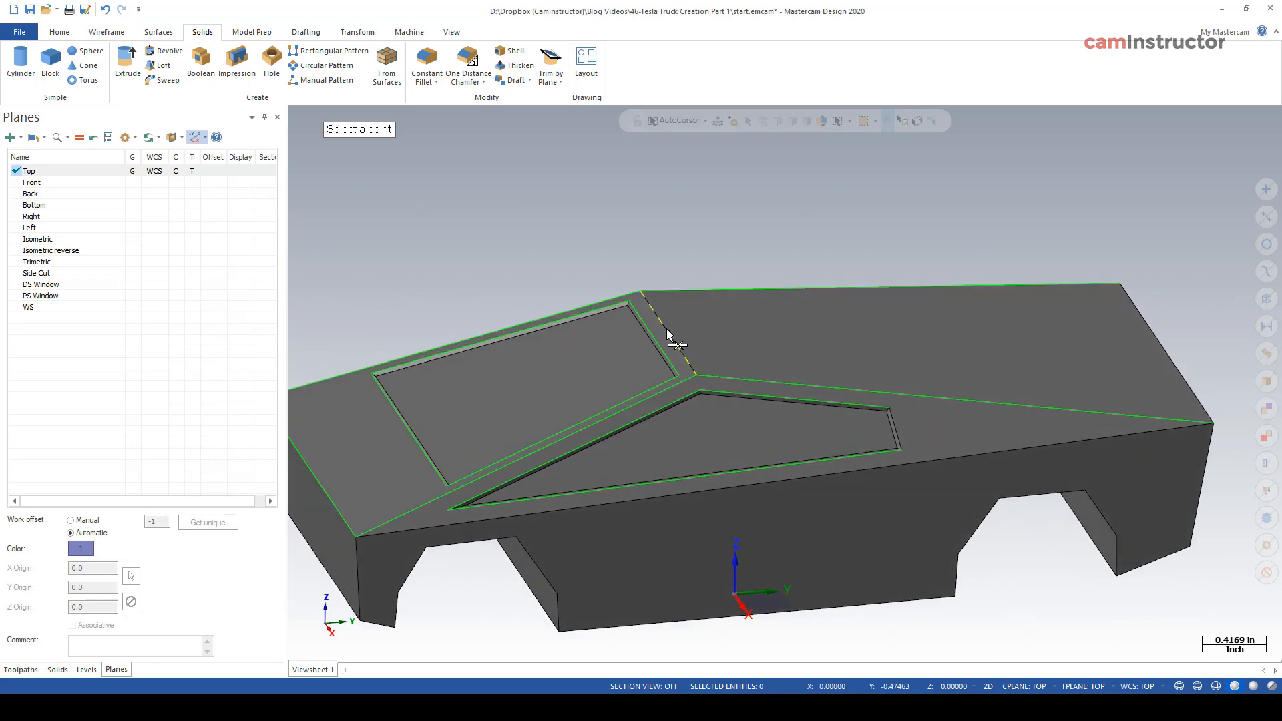
{"action": "left_click", "coordinate": [668, 336]}
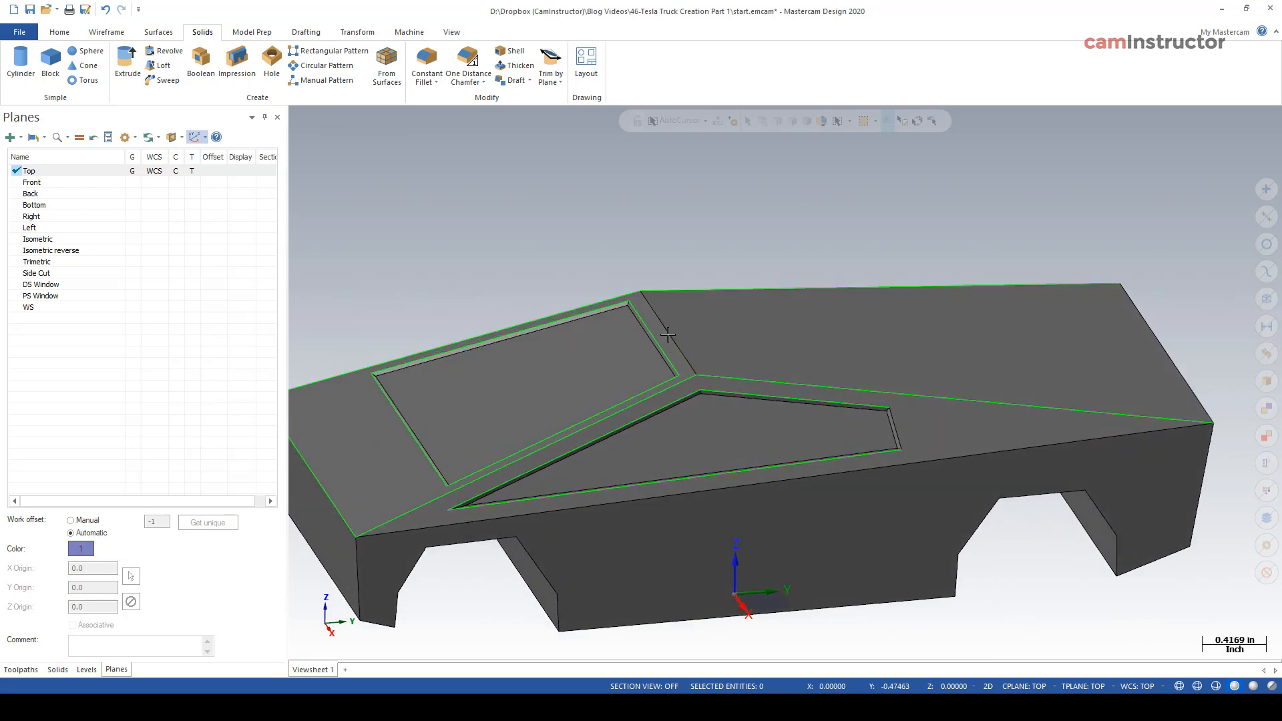
Create Curve On One Edge curves at the set depth from the rear deck's two long side edges and its back edge
{"action": "scroll", "coordinate": [986, 572], "scroll_direction": "down", "scroll_amount": 3}
{"action": "scroll", "coordinate": [1095, 614], "scroll_direction": "up", "scroll_amount": 1}
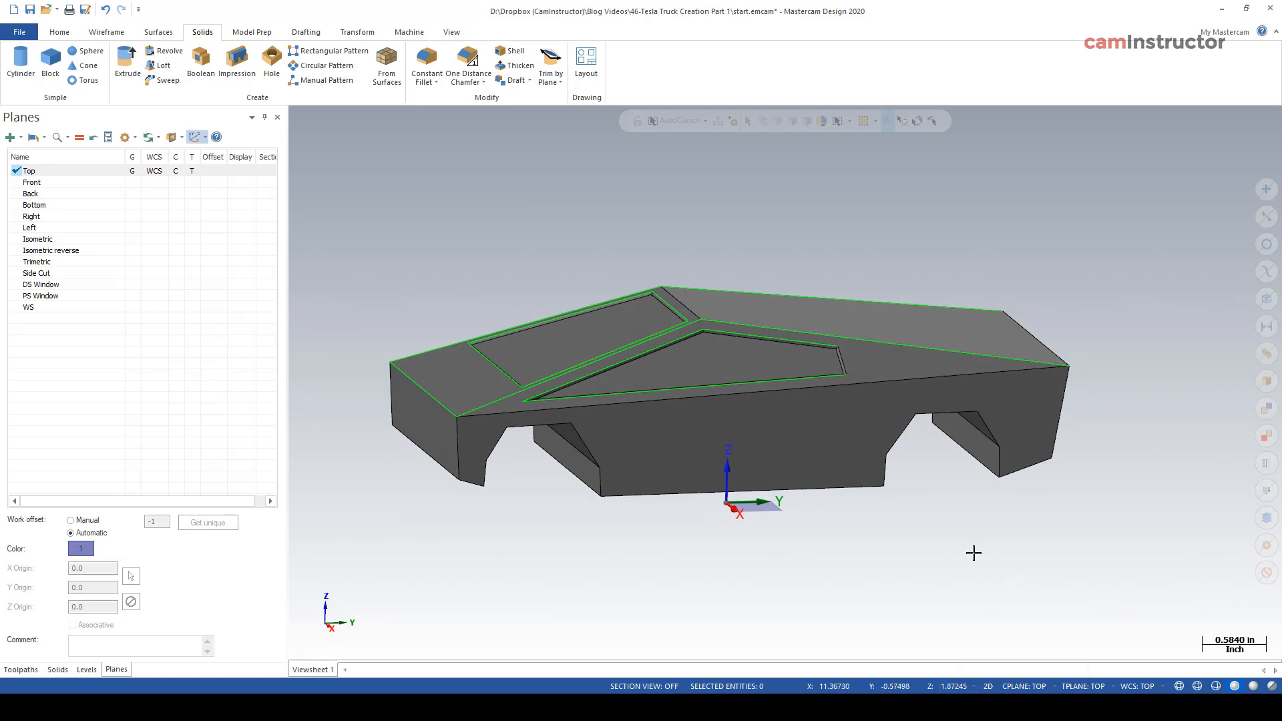
{"action": "middle_click_drag", "start_coordinate": [974, 553], "coordinate": [1022, 609]}
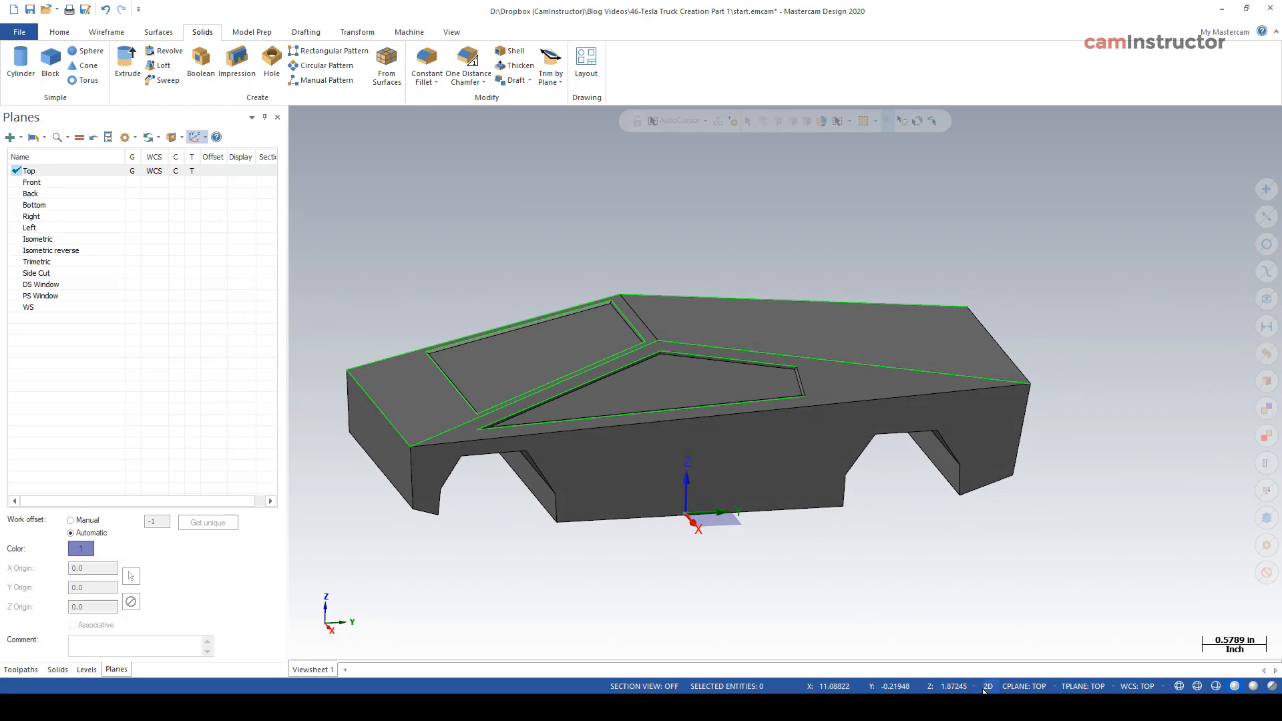
{"action": "left_click", "coordinate": [113, 37]}
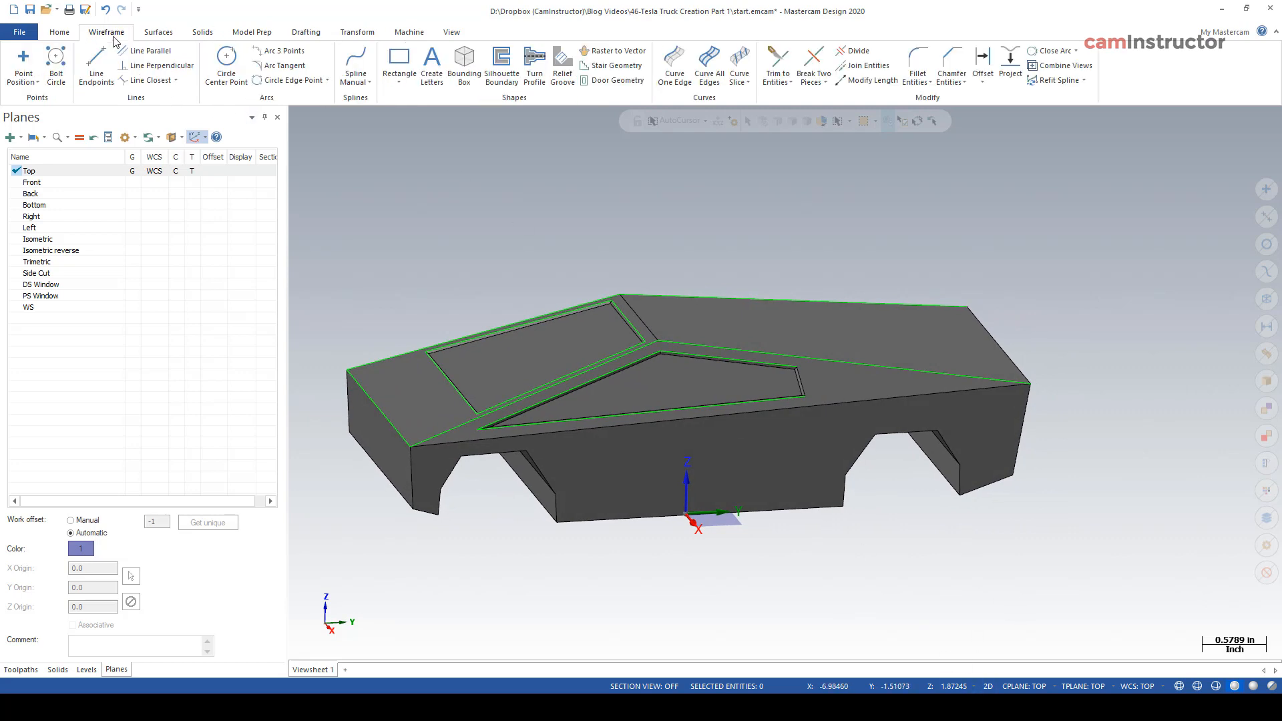
{"action": "left_click", "coordinate": [677, 69]}
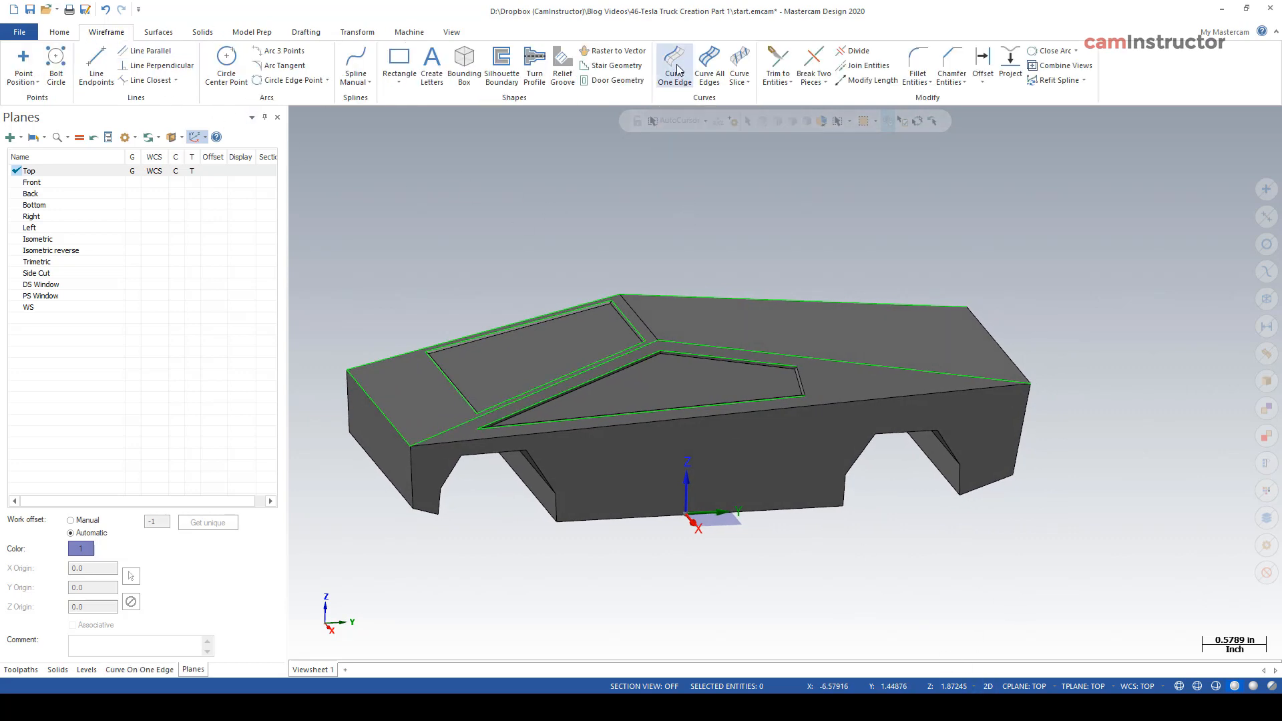
{"action": "middle_click_drag", "start_coordinate": [833, 212], "coordinate": [854, 359]}
{"action": "left_click", "coordinate": [832, 315]}
{"action": "left_click", "coordinate": [842, 430]}
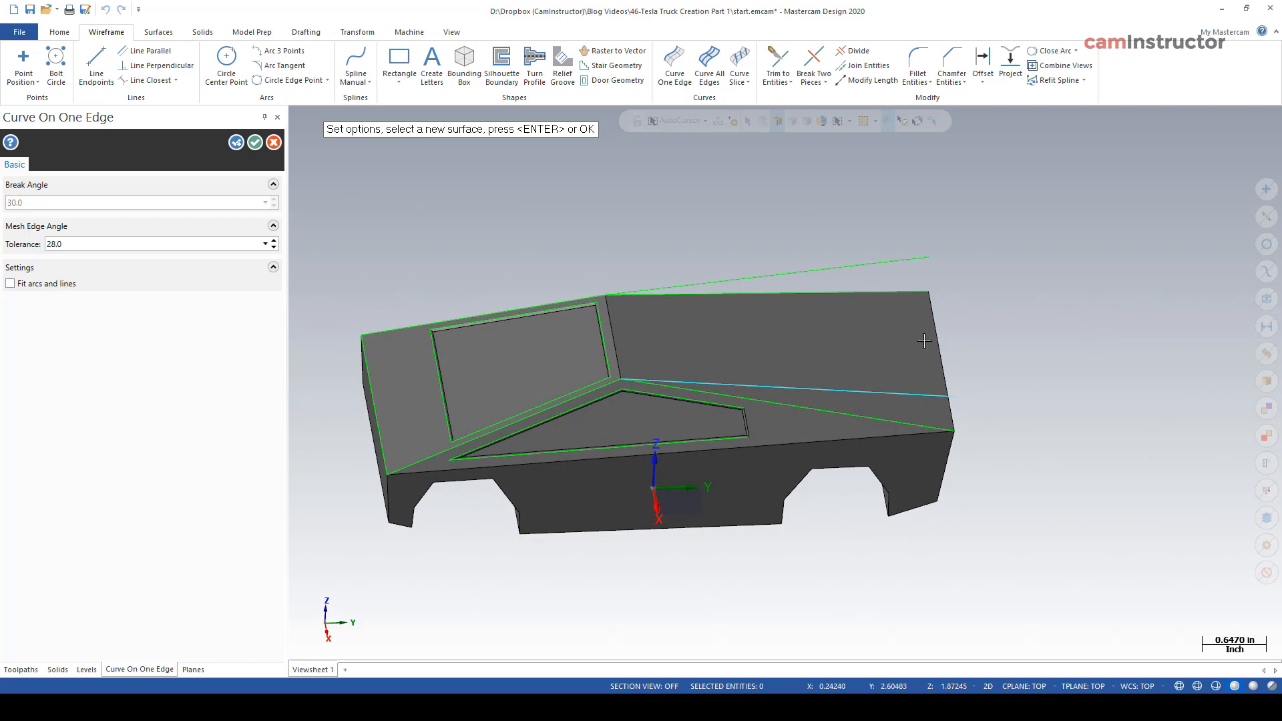
{"action": "left_click", "coordinate": [934, 339]}
{"action": "middle_click_drag", "start_coordinate": [934, 339], "coordinate": [1020, 350]}
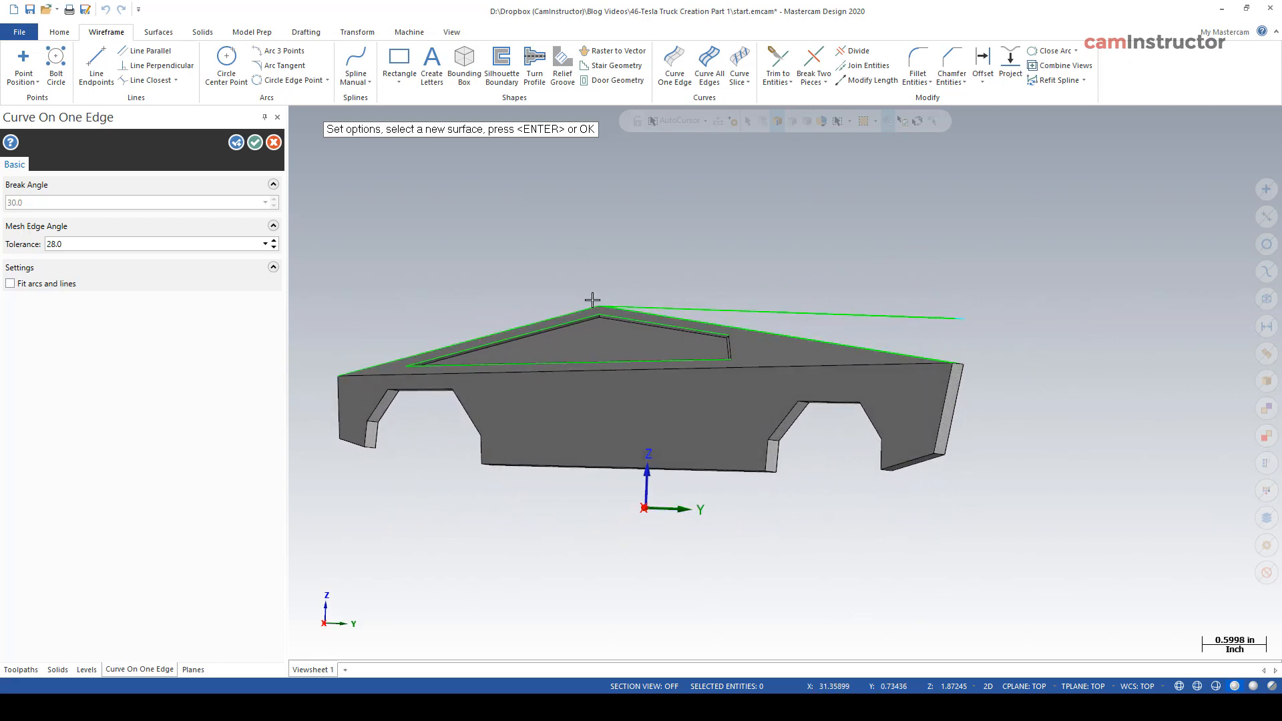
{"action": "middle_click_drag", "start_coordinate": [954, 317], "coordinate": [929, 302]}
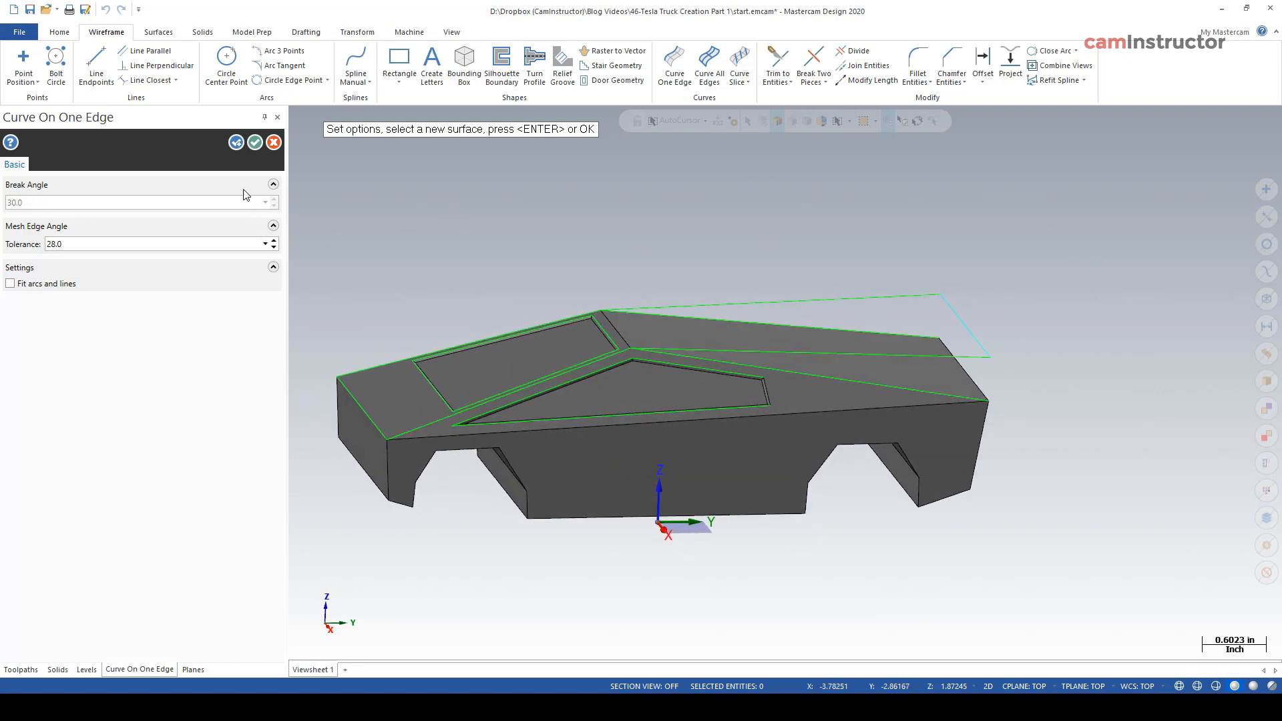
{"action": "left_click", "coordinate": [255, 142]}
Offset the chain of three rear deck curves inward by 0.1 using the Move method
{"action": "middle_click_drag", "start_coordinate": [541, 174], "coordinate": [558, 192]}
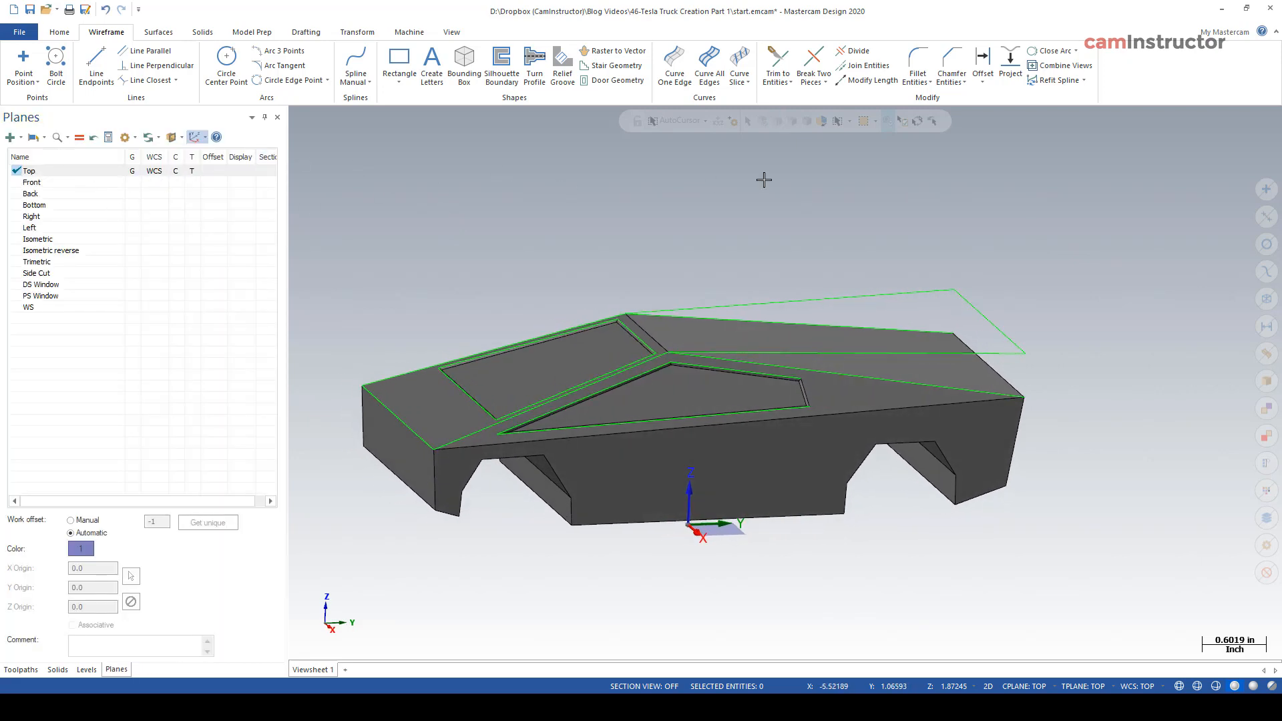
{"action": "left_click", "coordinate": [996, 113]}
{"action": "left_click", "coordinate": [835, 297]}
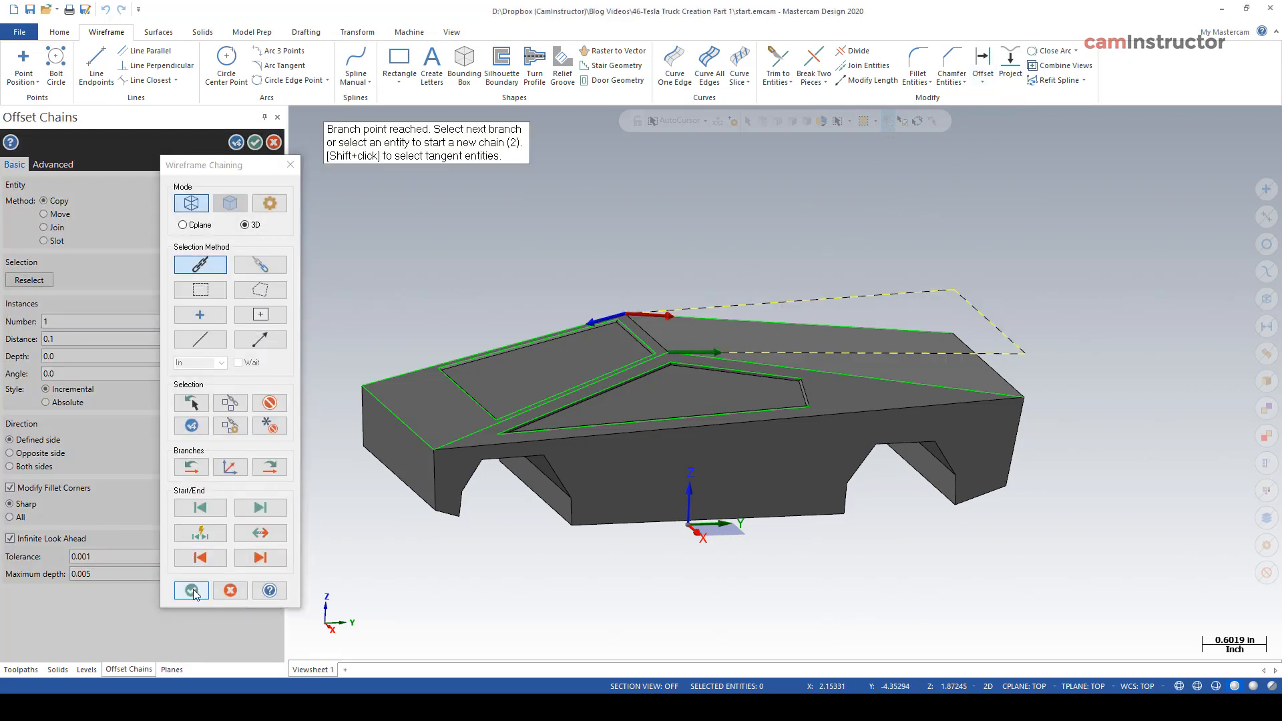
{"action": "left_click", "coordinate": [191, 590]}
{"action": "middle_click_drag", "start_coordinate": [734, 401], "coordinate": [399, 301]}
{"action": "left_click", "coordinate": [857, 351]}
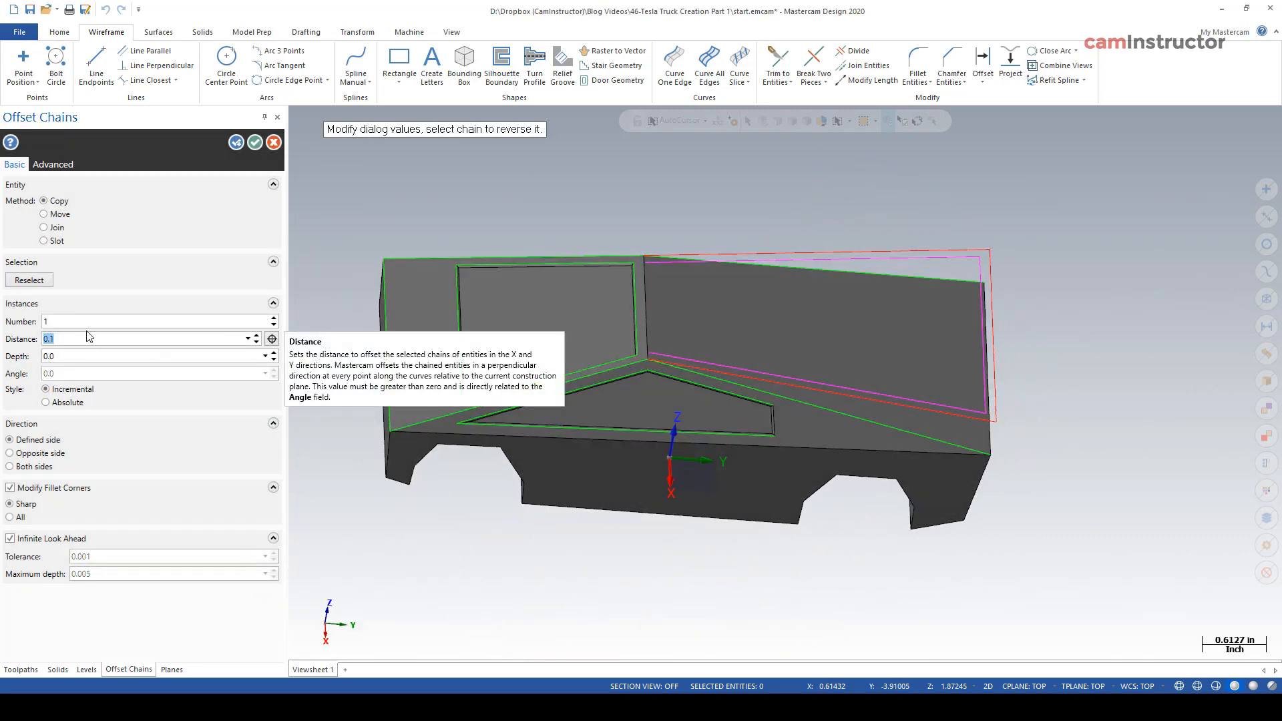
{"action": "left_click", "coordinate": [60, 218]}
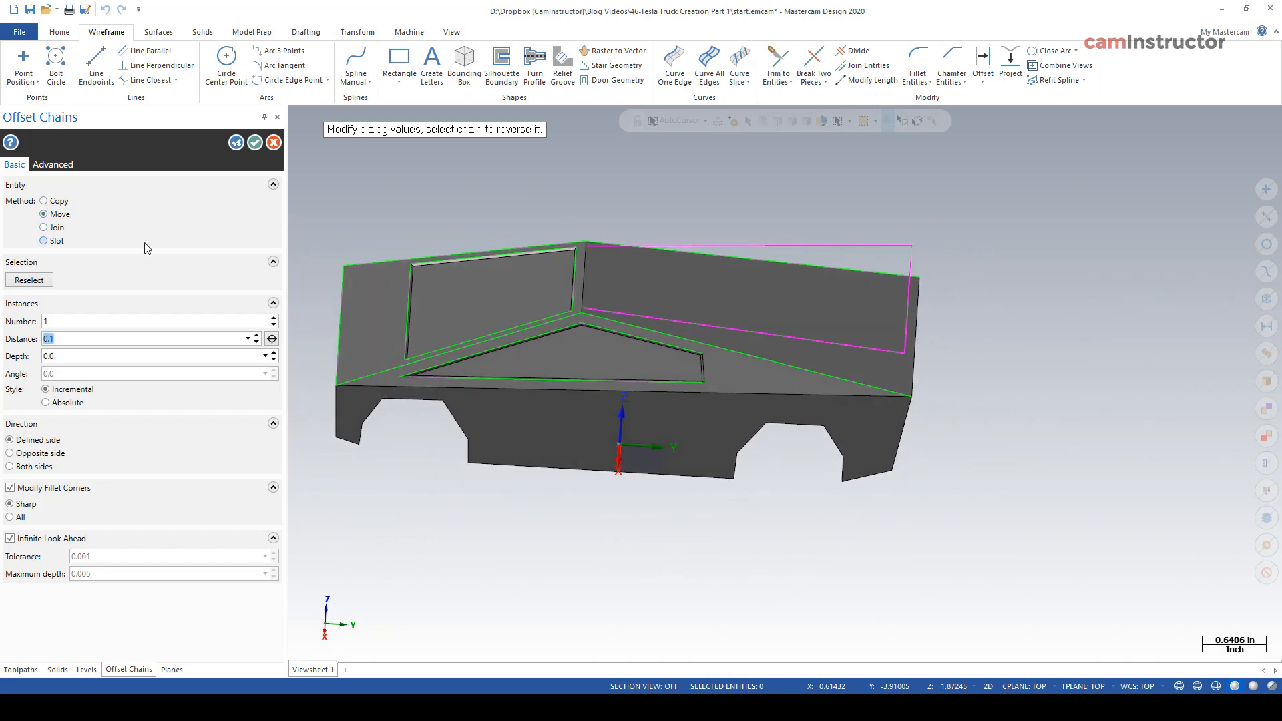
{"action": "left_click", "coordinate": [255, 143]}
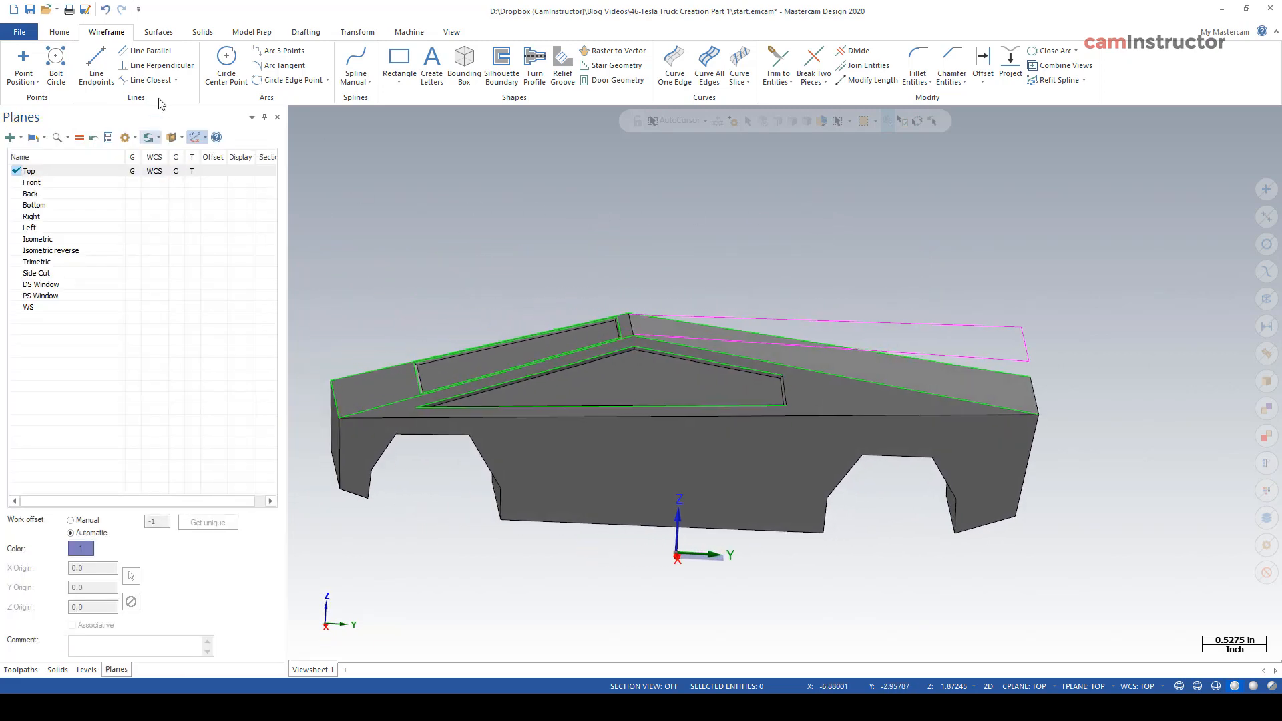
Draw a line parallel to the offset back line, 1.75 toward the roof ridge
{"action": "left_click", "coordinate": [145, 51]}
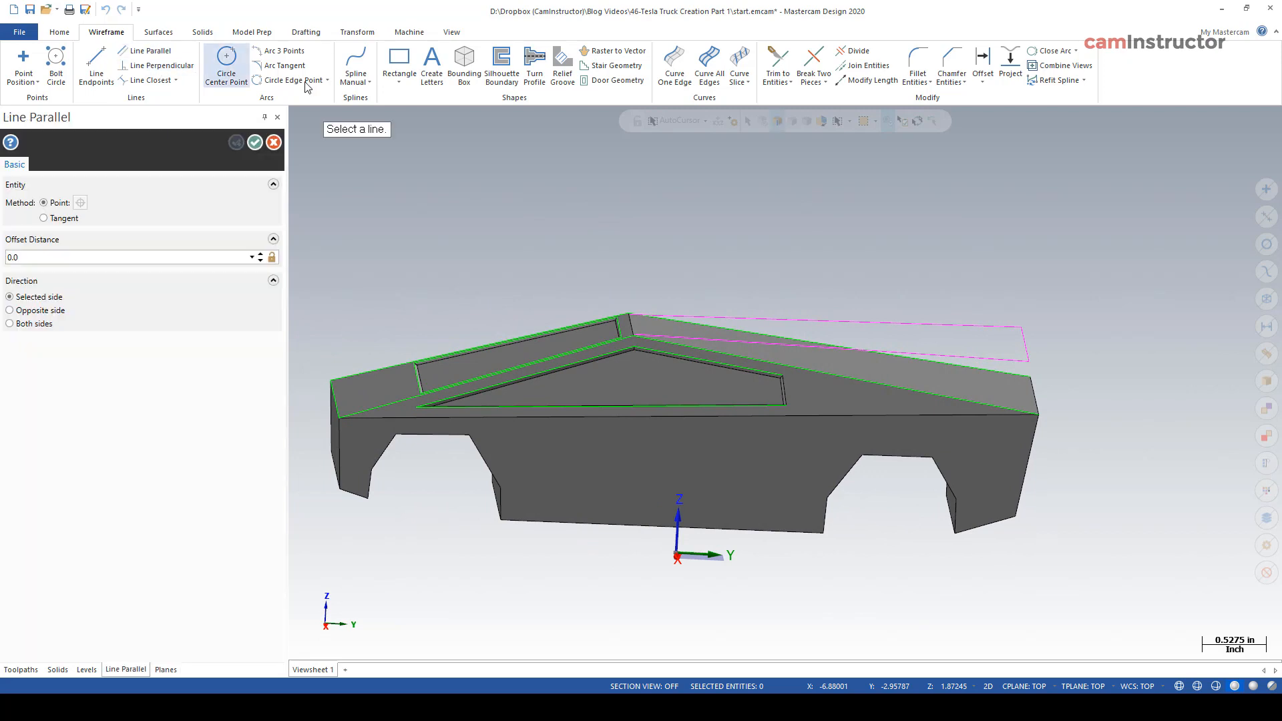
{"action": "left_click", "coordinate": [1024, 337]}
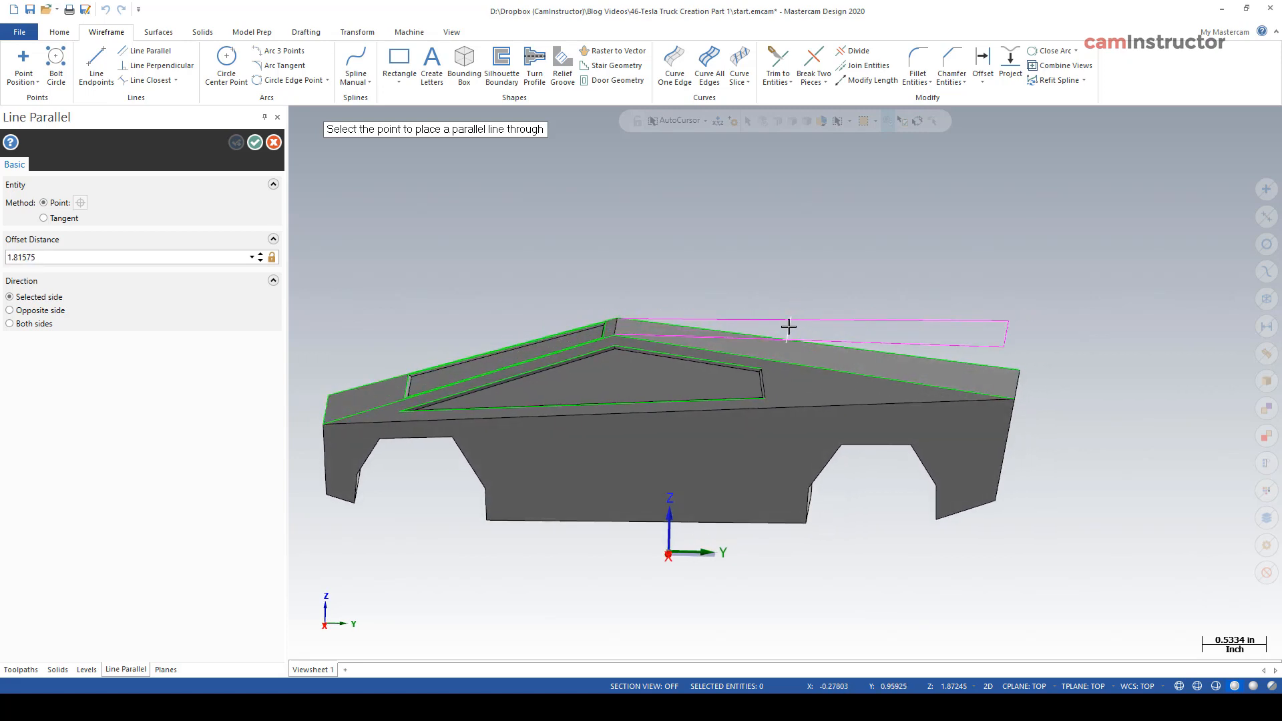
{"action": "left_click", "coordinate": [788, 327]}
{"action": "double_click", "coordinate": [31, 257]}
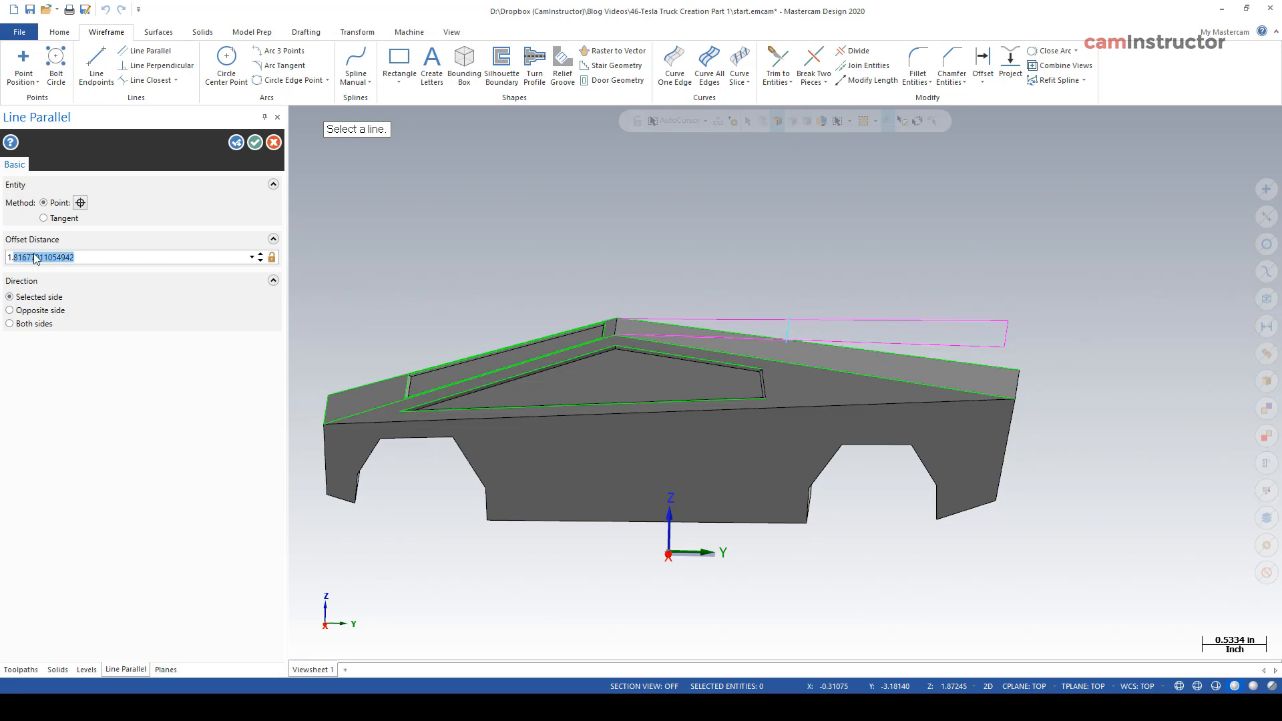
{"action": "type", "text": "75"}
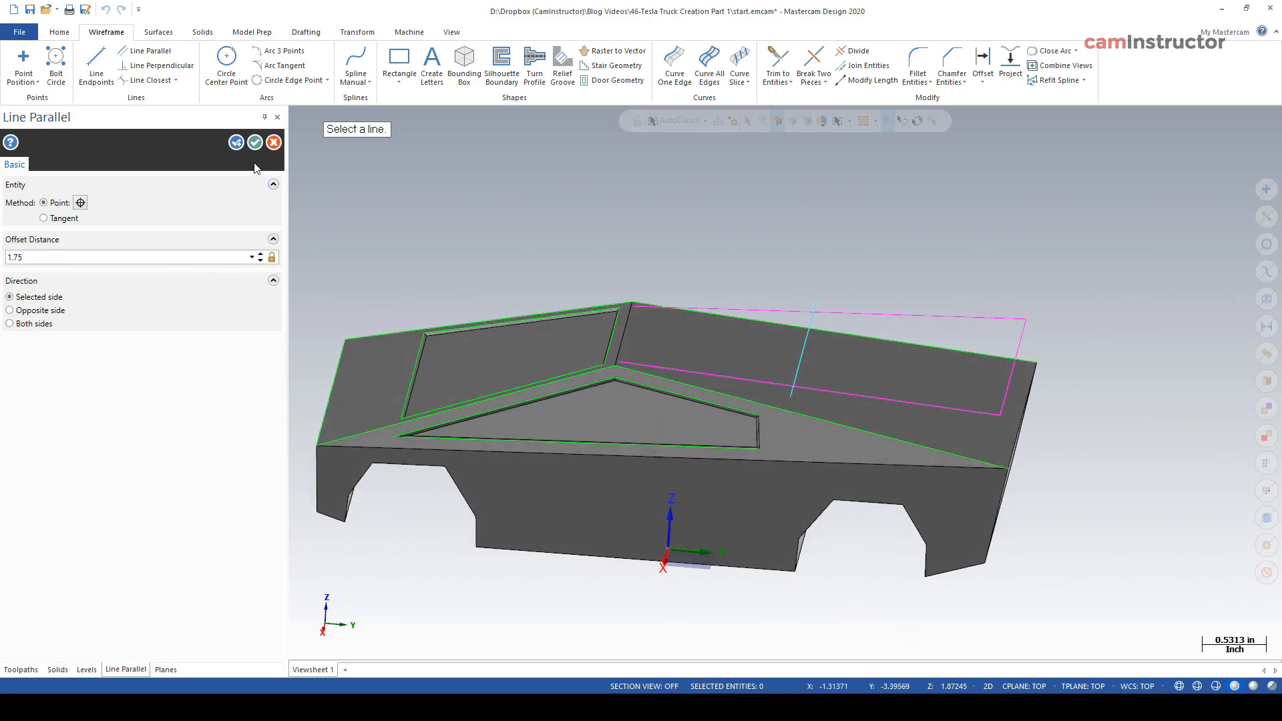
{"action": "key", "text": "Return"}
Trim the parallel line and both offset side lines to each other with Trim 2 entities, leaving a closed rear deck outline
{"action": "middle_click_drag", "start_coordinate": [361, 261], "coordinate": [804, 232]}
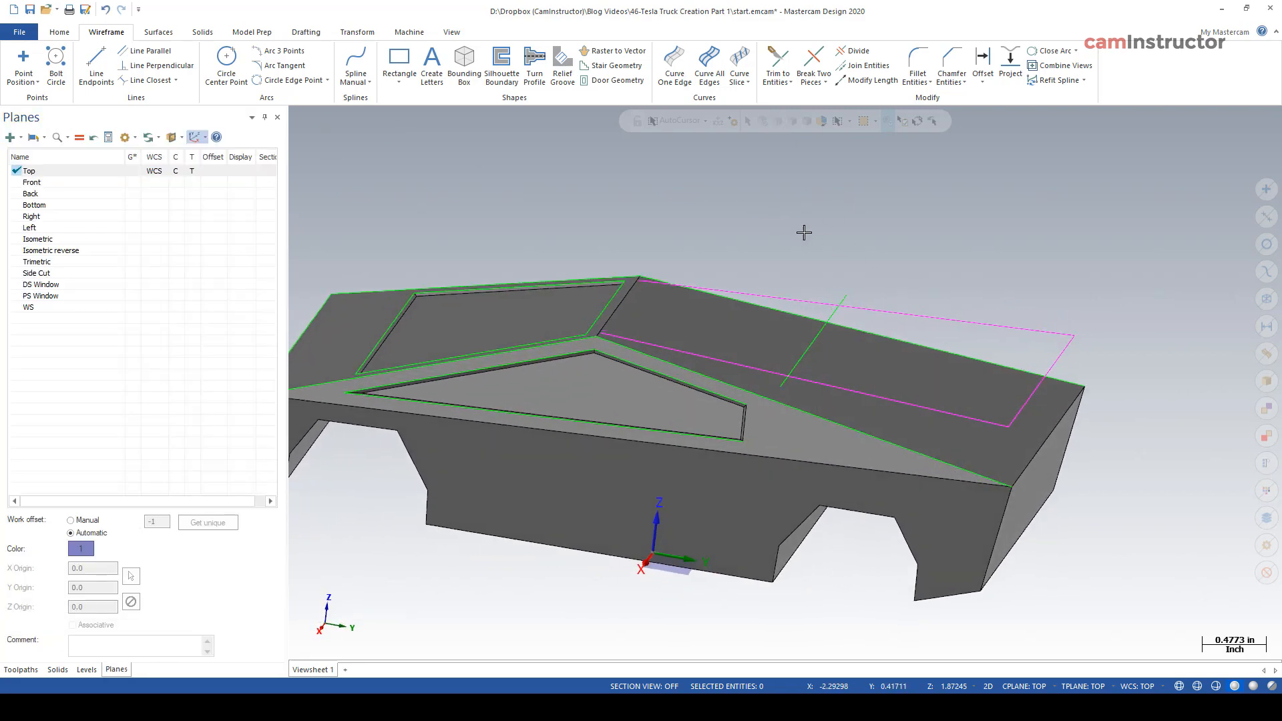
{"action": "left_click", "coordinate": [775, 62]}
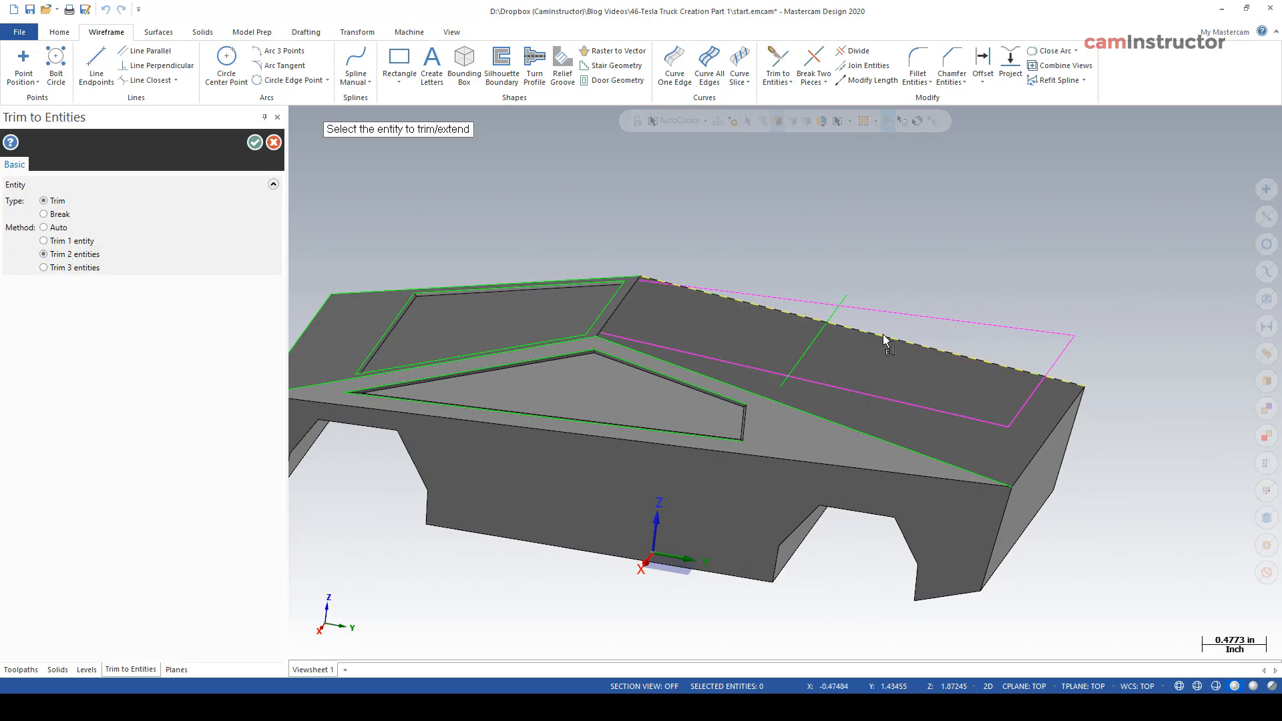
{"action": "scroll", "coordinate": [888, 344], "scroll_direction": "up", "scroll_amount": 2}
{"action": "left_click", "coordinate": [899, 315]}
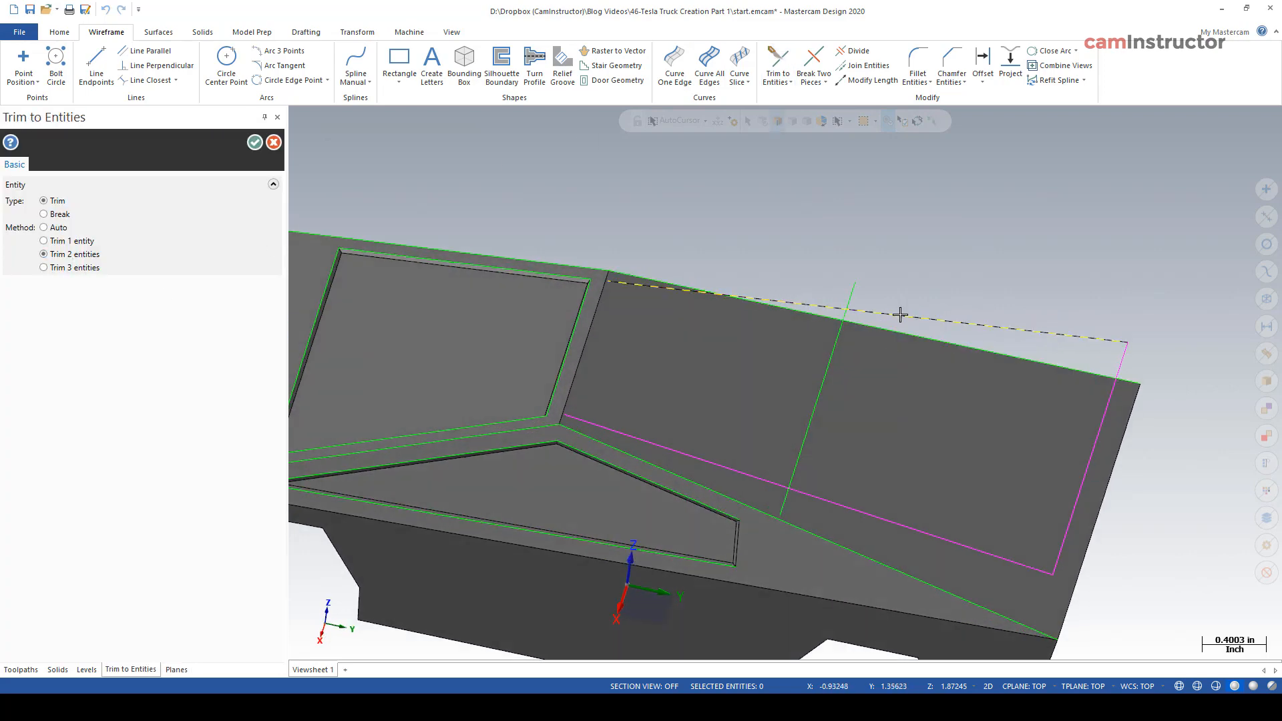
{"action": "left_click", "coordinate": [836, 369]}
{"action": "left_click", "coordinate": [842, 505]}
{"action": "left_click", "coordinate": [795, 474]}
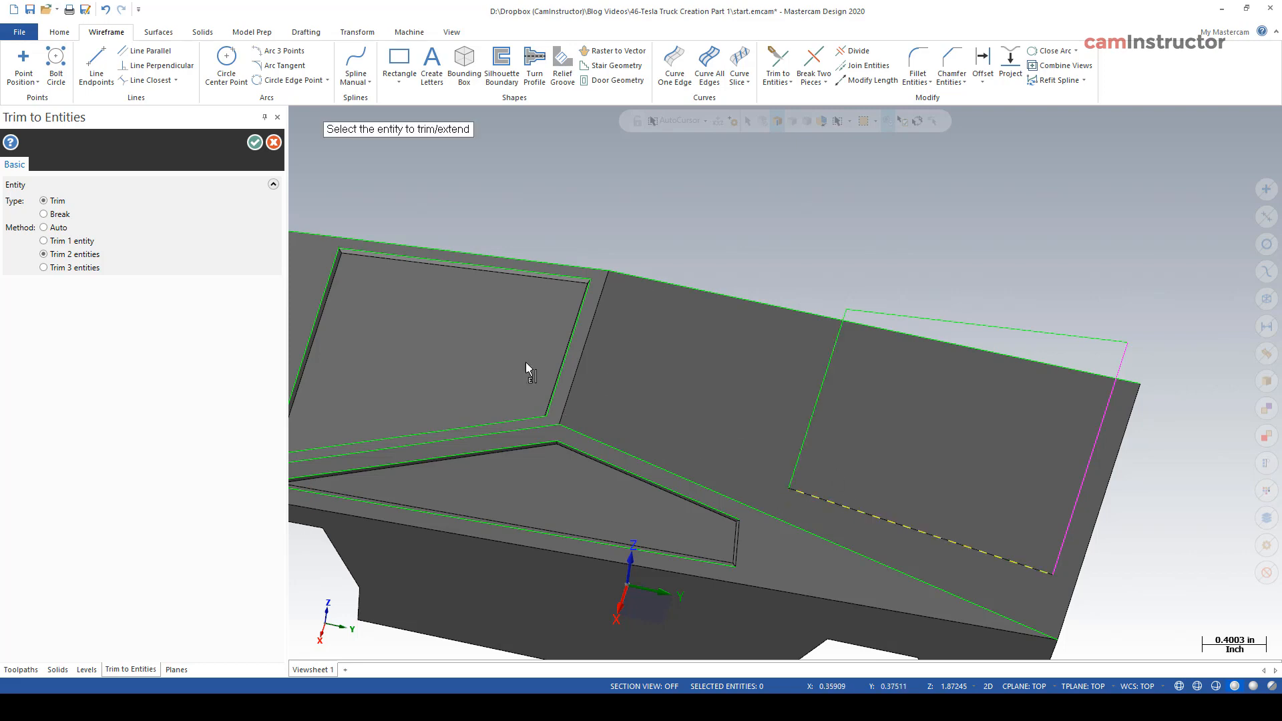
{"action": "left_click", "coordinate": [254, 143]}
Clear the transform result colors from the rear deck outline and bring up the solid modeling commands
{"action": "scroll", "coordinate": [879, 209], "scroll_direction": "down", "scroll_amount": 2}
{"action": "middle_click_drag", "start_coordinate": [879, 209], "coordinate": [687, 250]}
{"action": "right_click", "coordinate": [801, 192]}
{"action": "left_click", "coordinate": [841, 172]}
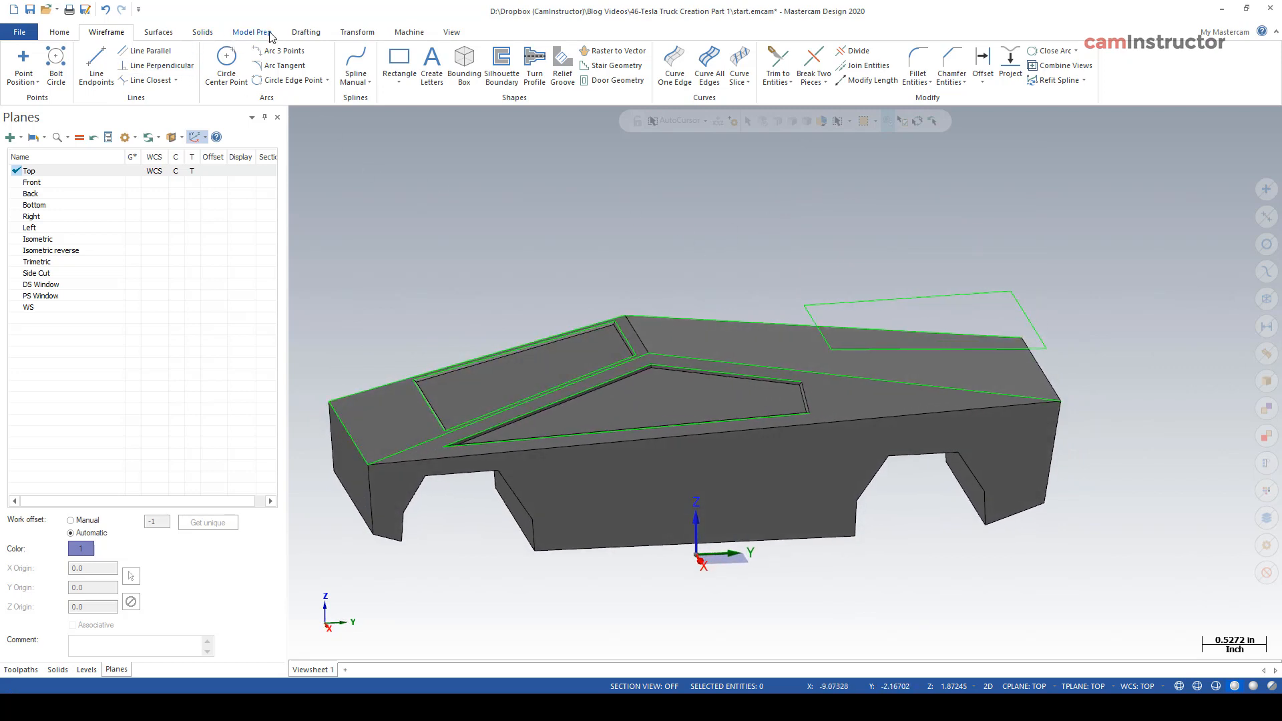
{"action": "left_click", "coordinate": [203, 32]}
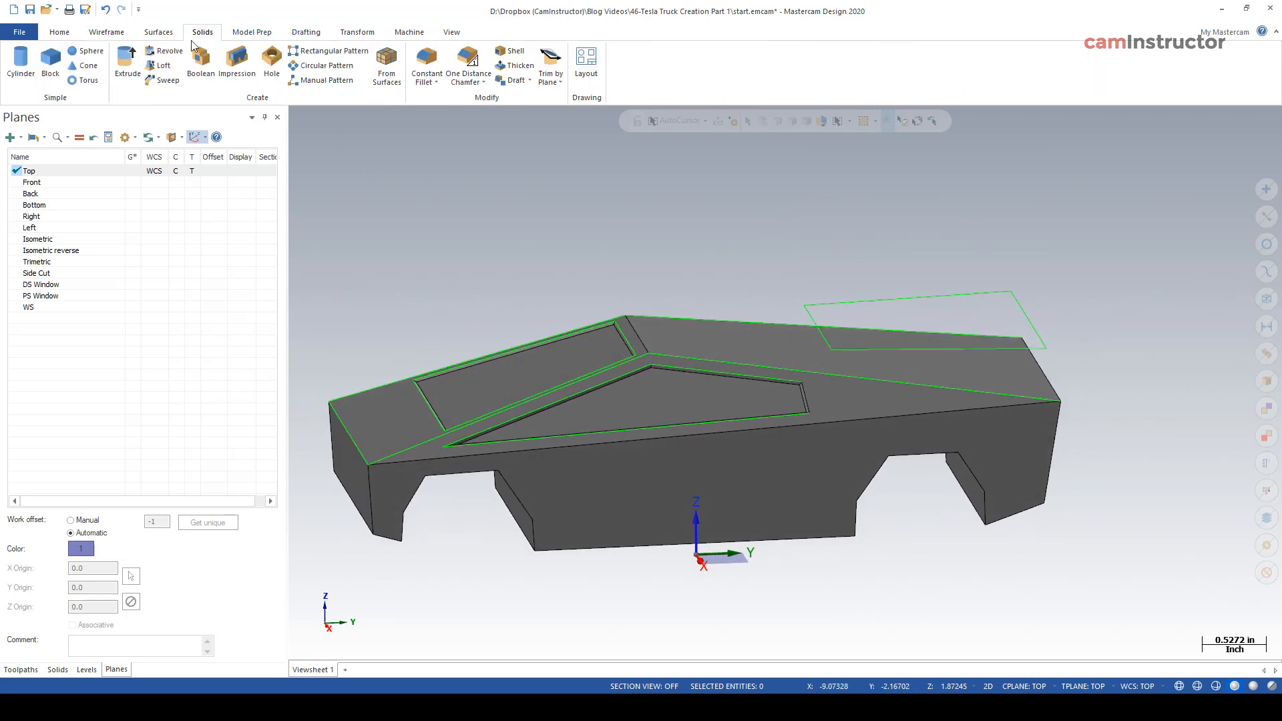
Set up a solid extrude cut from the closed rear deck outline into the truck body, with draft turned off
{"action": "left_click", "coordinate": [128, 63]}
{"action": "left_click", "coordinate": [1004, 293]}
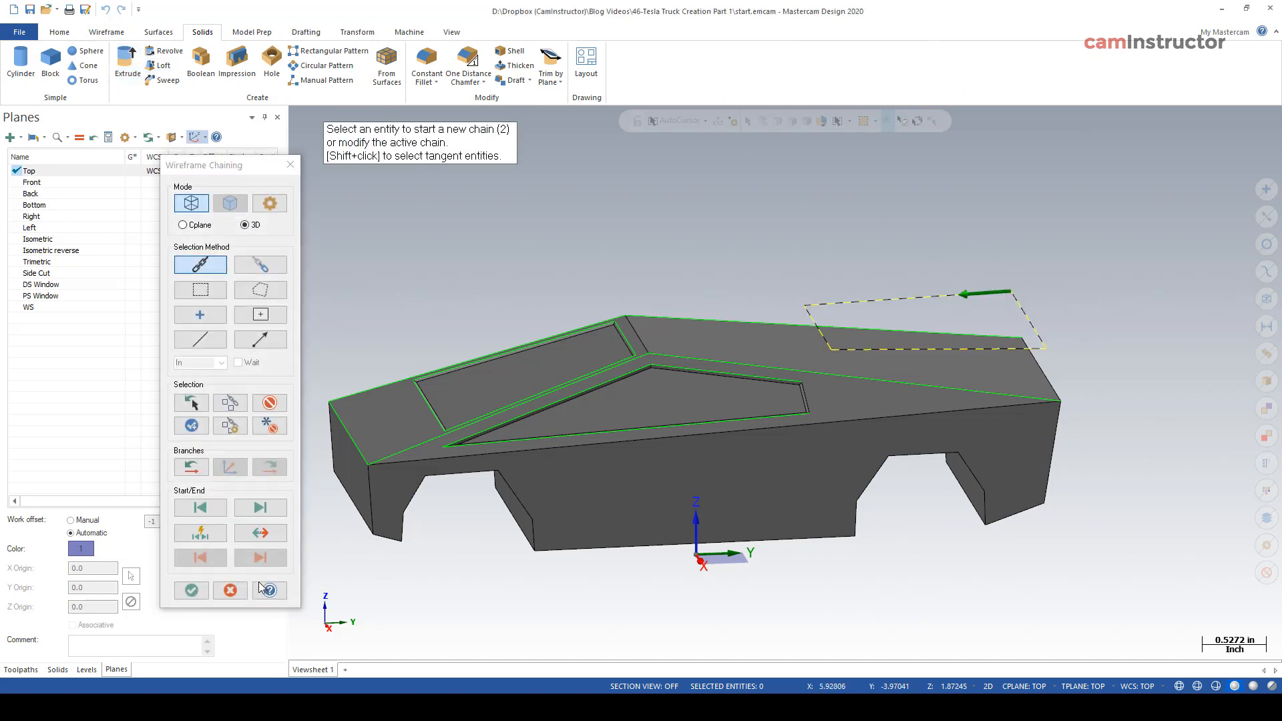
{"action": "left_click", "coordinate": [191, 590]}
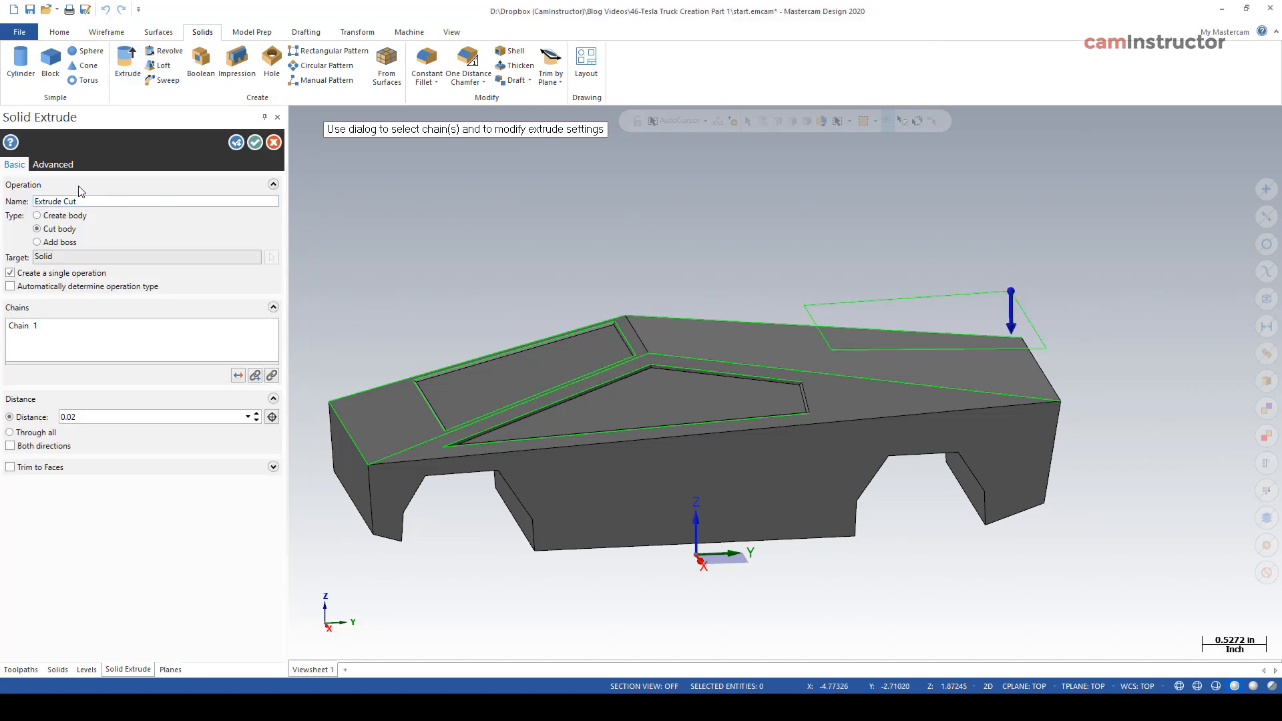
{"action": "left_click", "coordinate": [53, 167]}
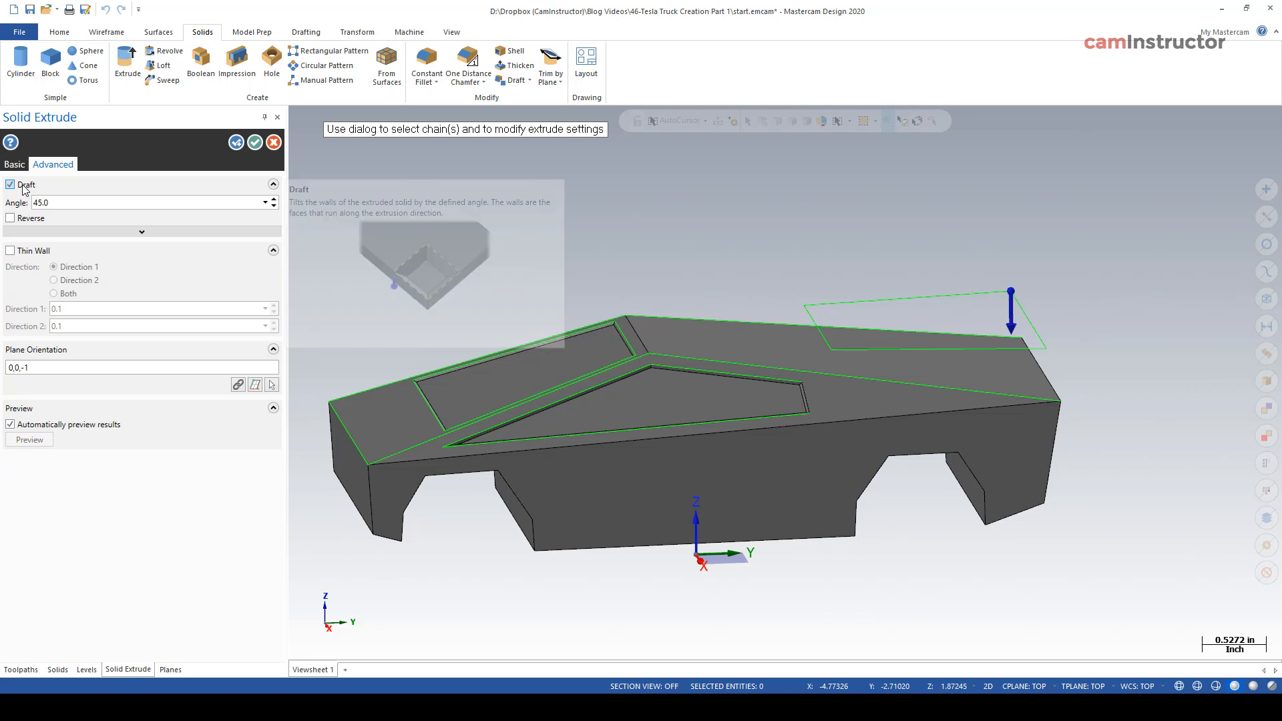
{"action": "left_click", "coordinate": [26, 187]}
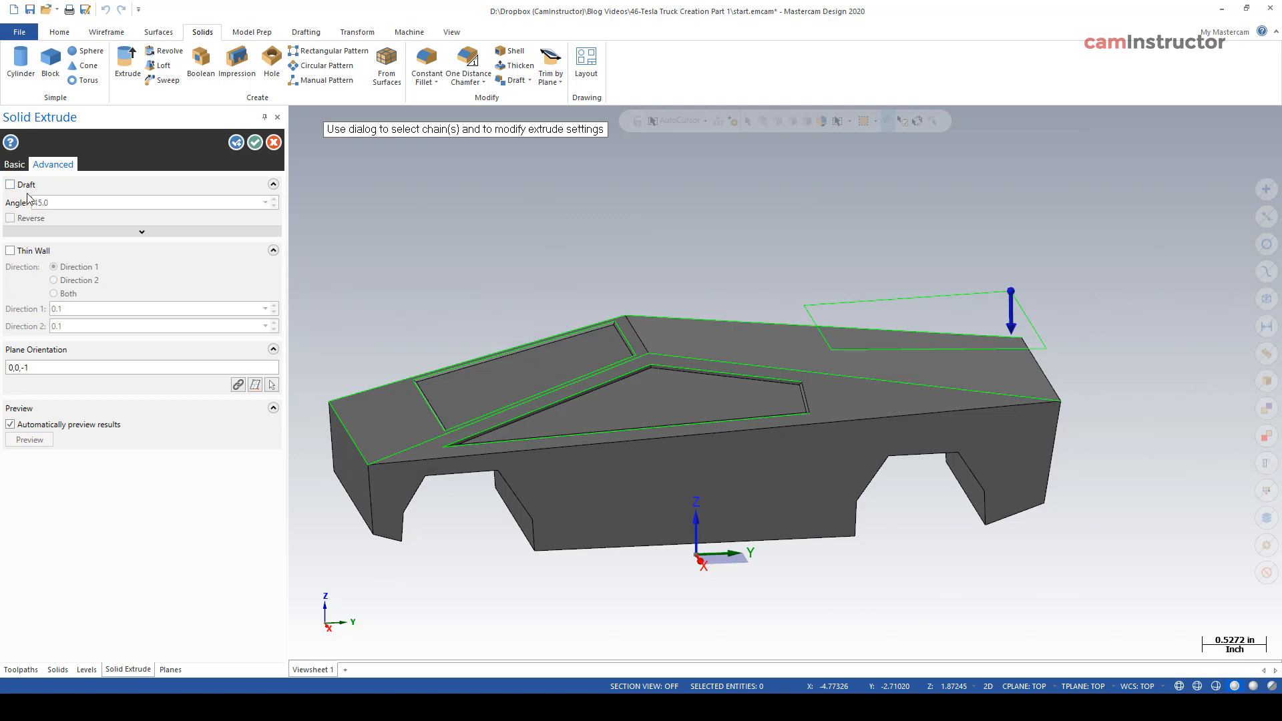
{"action": "left_click", "coordinate": [14, 165]}
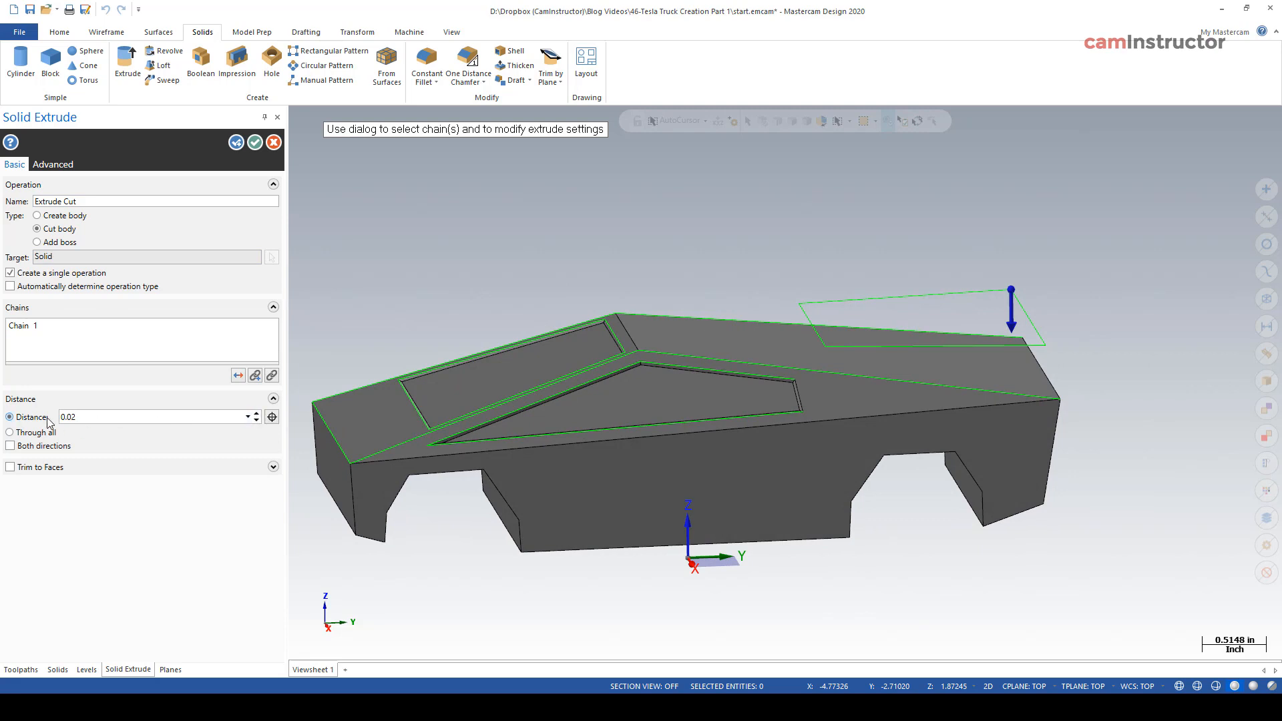
Try a deeper rear deck cut with a distance of 0.92 and examine the truck body from below
{"action": "left_click", "coordinate": [257, 414]}
{"action": "left_click", "coordinate": [258, 414]}
{"action": "left_click", "coordinate": [257, 414]}
{"action": "left_click", "coordinate": [257, 414]}
{"action": "left_click", "coordinate": [258, 414]}
{"action": "left_click", "coordinate": [257, 414]}
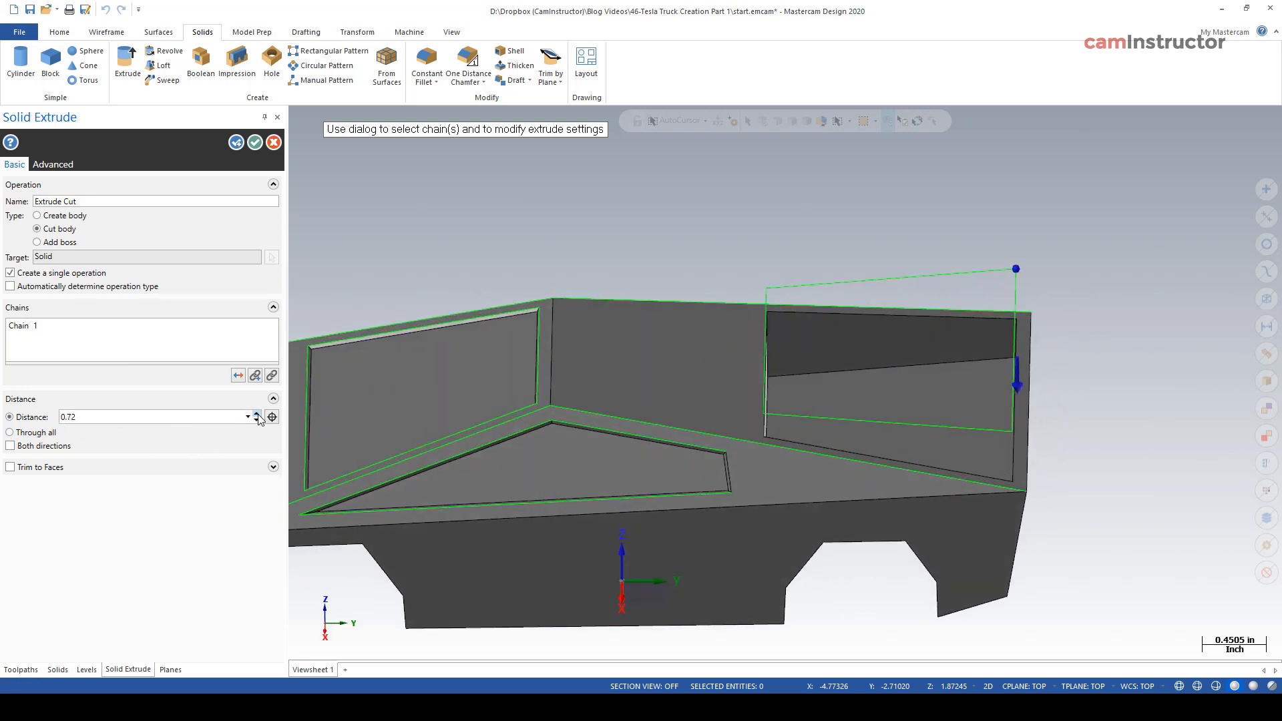
{"action": "left_click", "coordinate": [257, 414]}
{"action": "left_click", "coordinate": [258, 414]}
{"action": "left_click", "coordinate": [257, 414]}
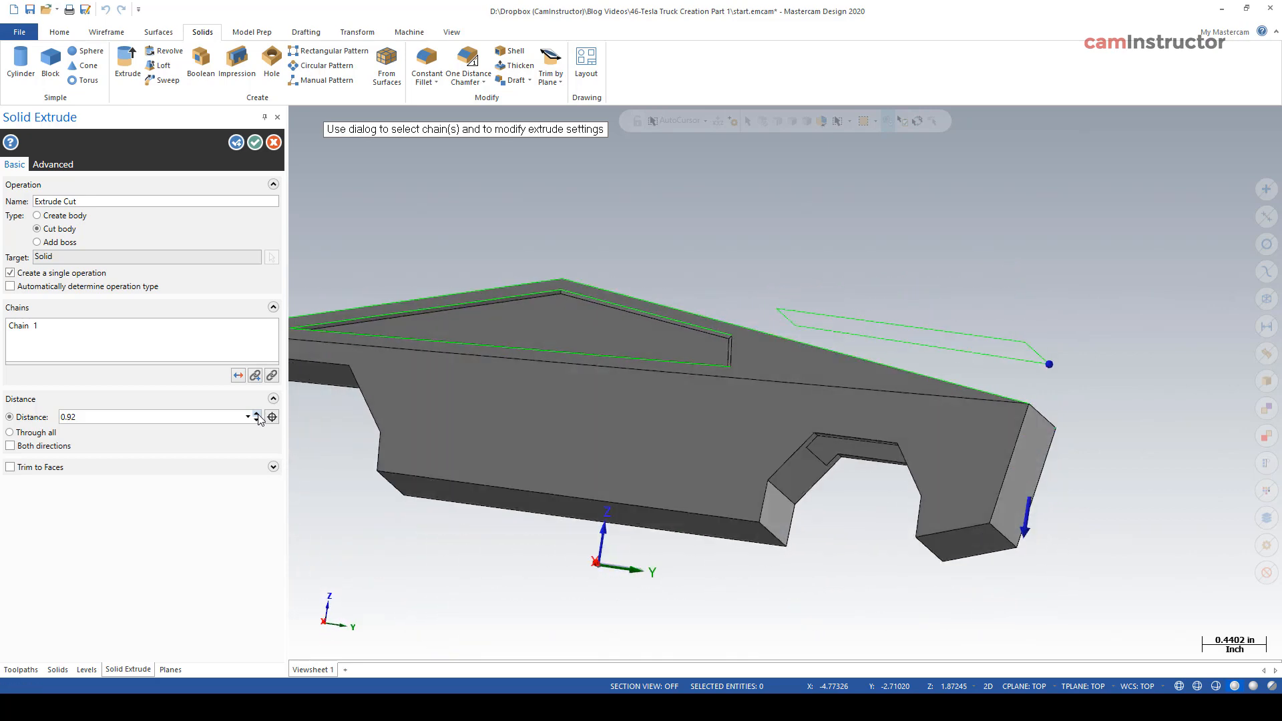
{"action": "middle_click_drag", "start_coordinate": [647, 380], "coordinate": [873, 325]}
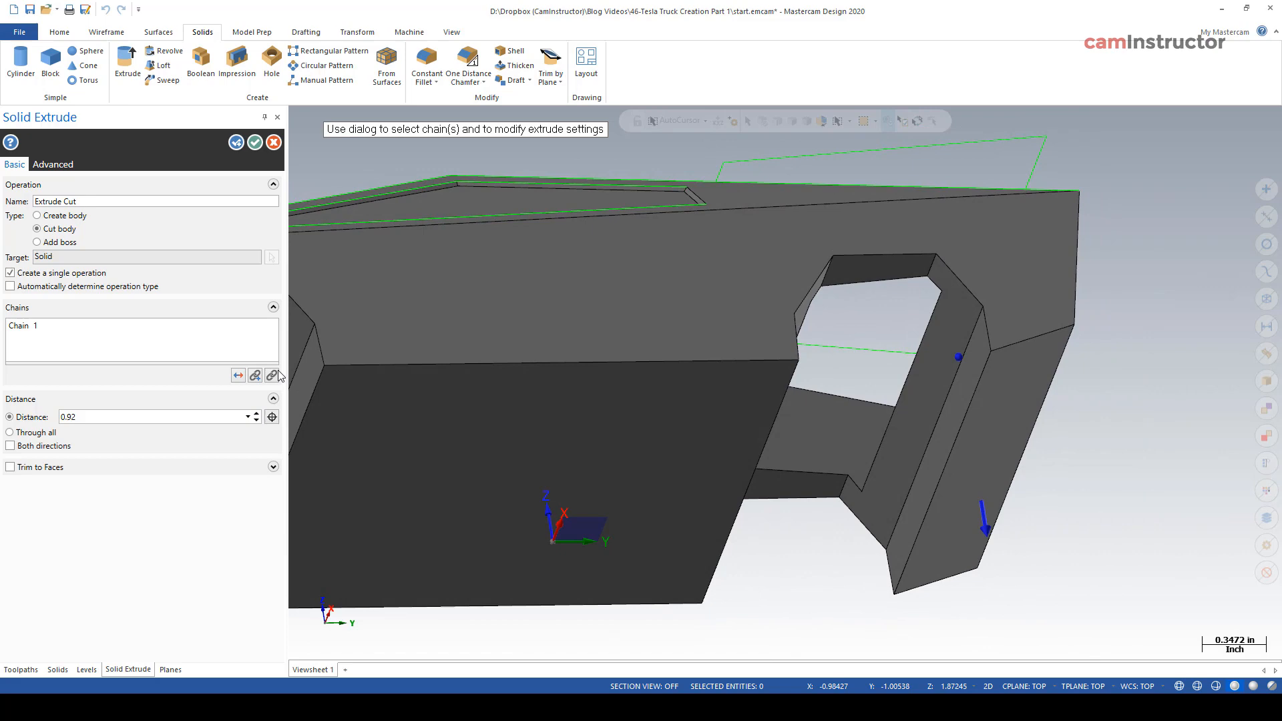
Set the rear deck cut distance to 0.7 and create the extrude cut
{"action": "left_click", "coordinate": [255, 419]}
{"action": "left_click", "coordinate": [256, 420]}
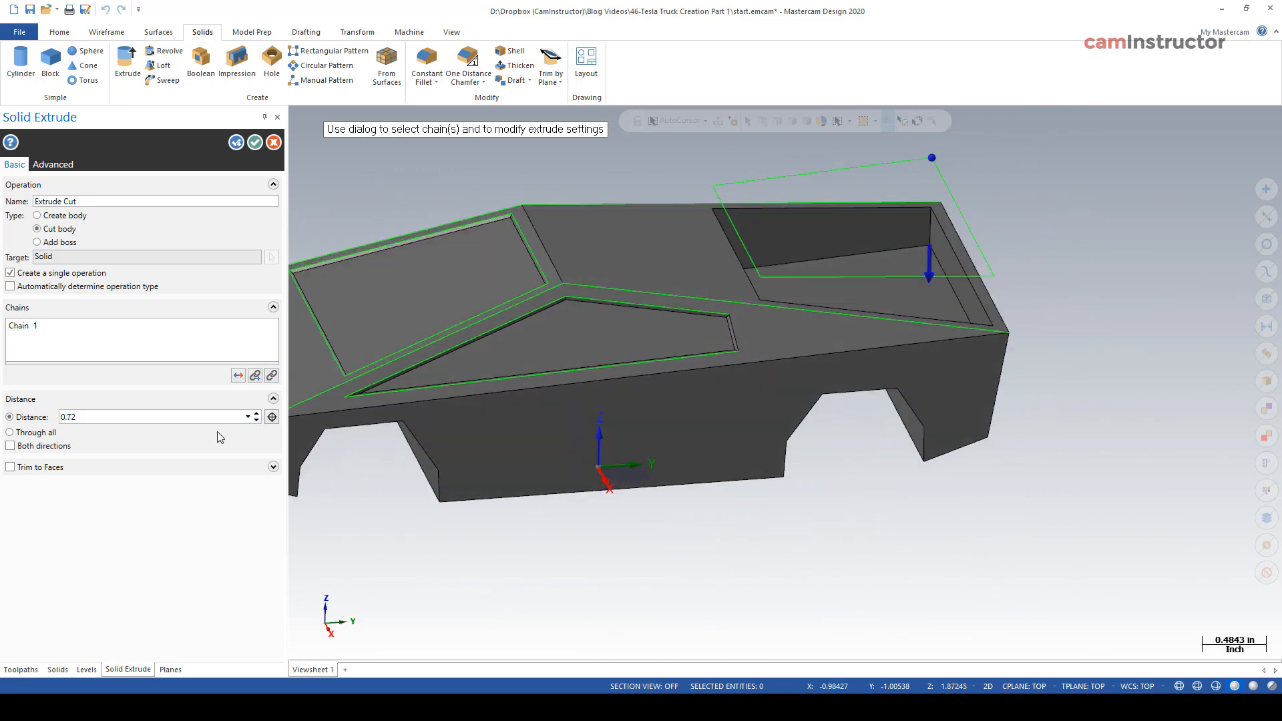
{"action": "double_click", "coordinate": [180, 418]}
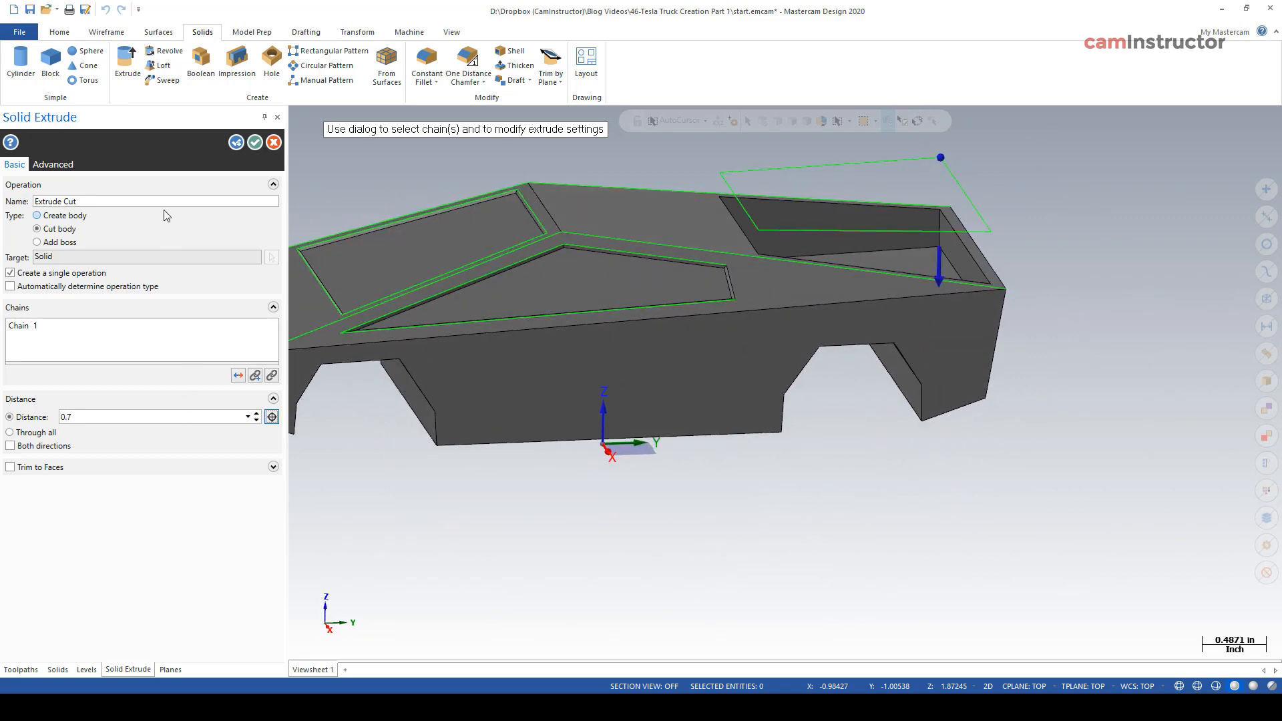
{"action": "left_click", "coordinate": [255, 143]}
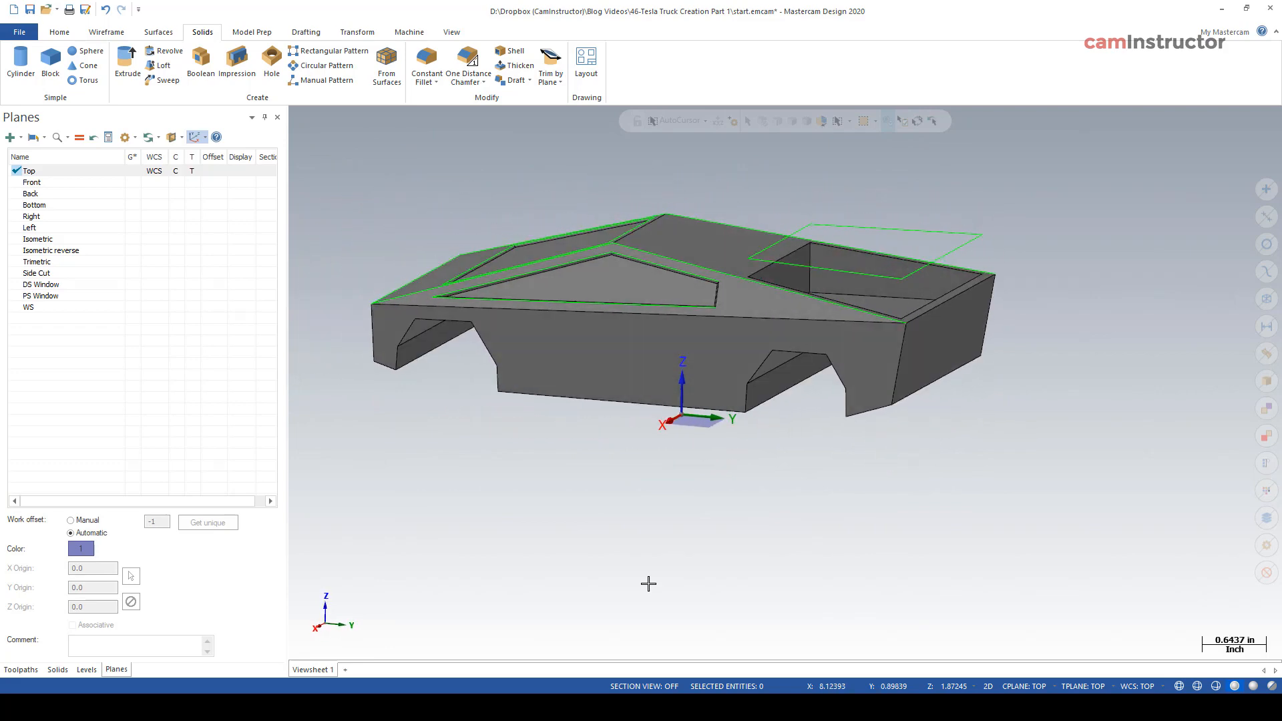
Hide the Window Geometry level, then make the Main Profile level active and visible
{"action": "left_click", "coordinate": [86, 669]}
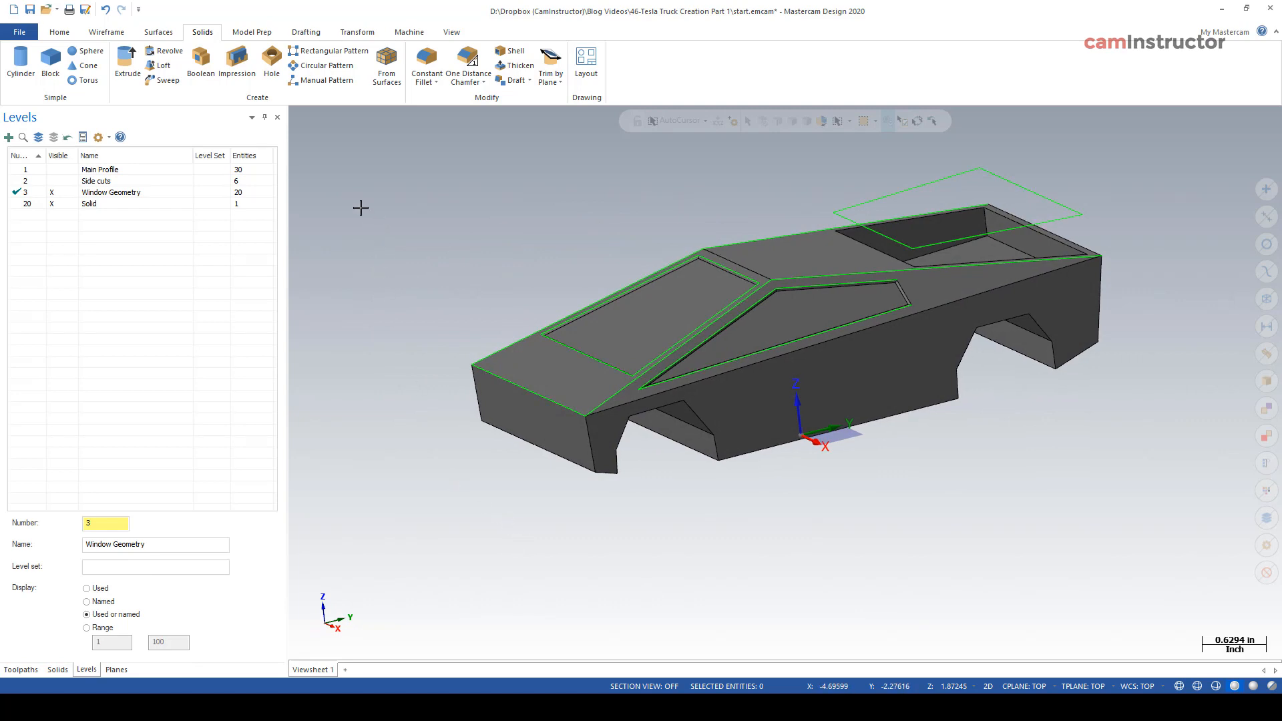
{"action": "left_click", "coordinate": [52, 192]}
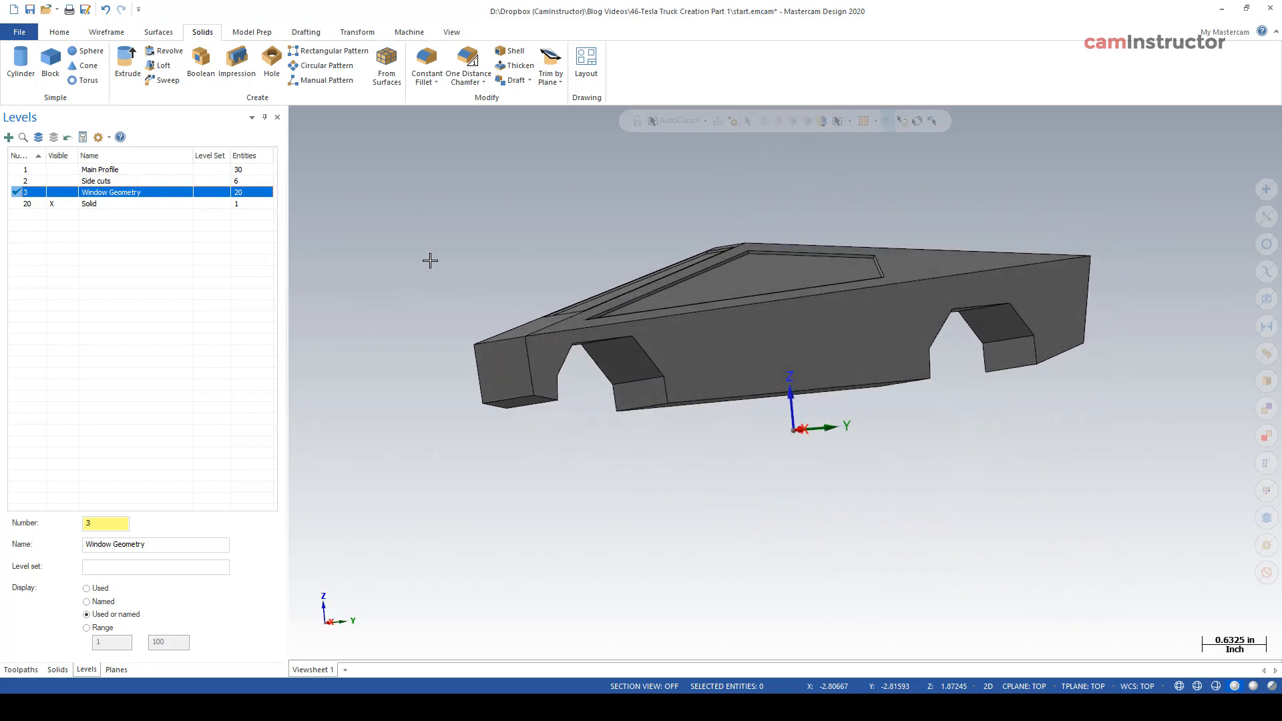
{"action": "middle_click_drag", "start_coordinate": [540, 359], "coordinate": [345, 382]}
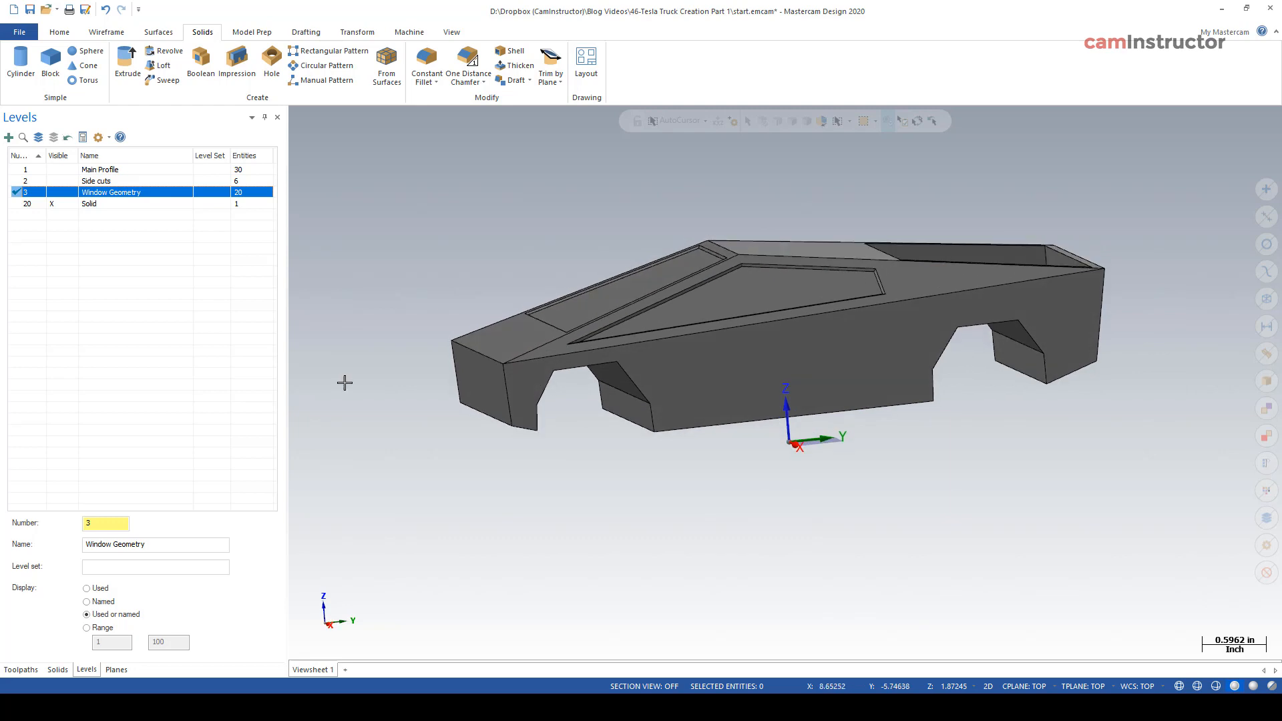
{"action": "left_click", "coordinate": [18, 170]}
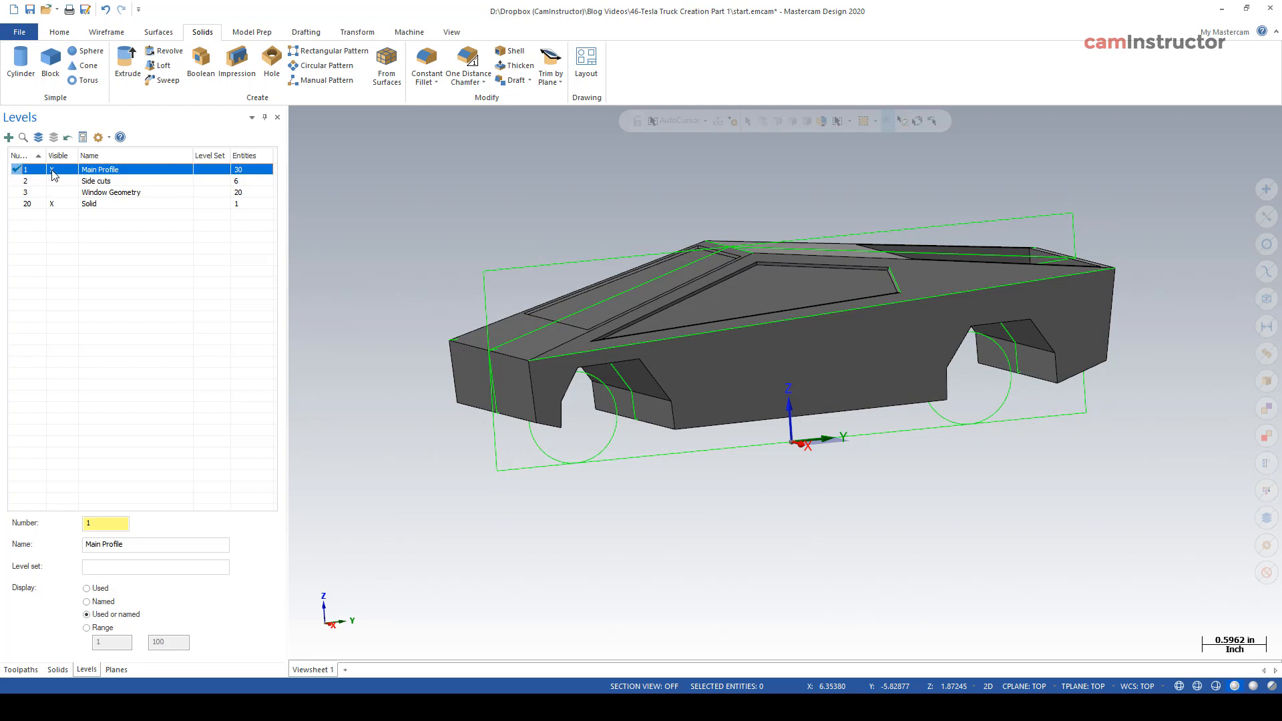
{"action": "right_click", "coordinate": [409, 449]}
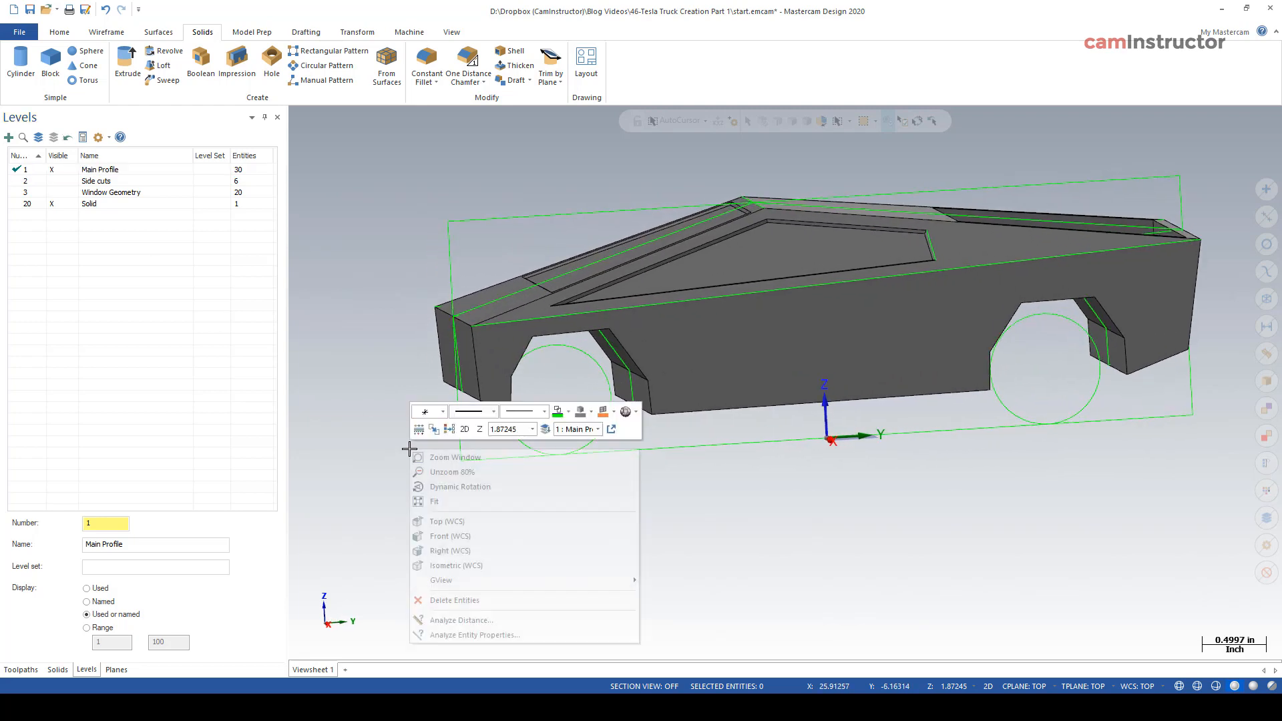
Make Right the construction and tool plane and look at the truck from the Right view
{"action": "left_click", "coordinate": [118, 669]}
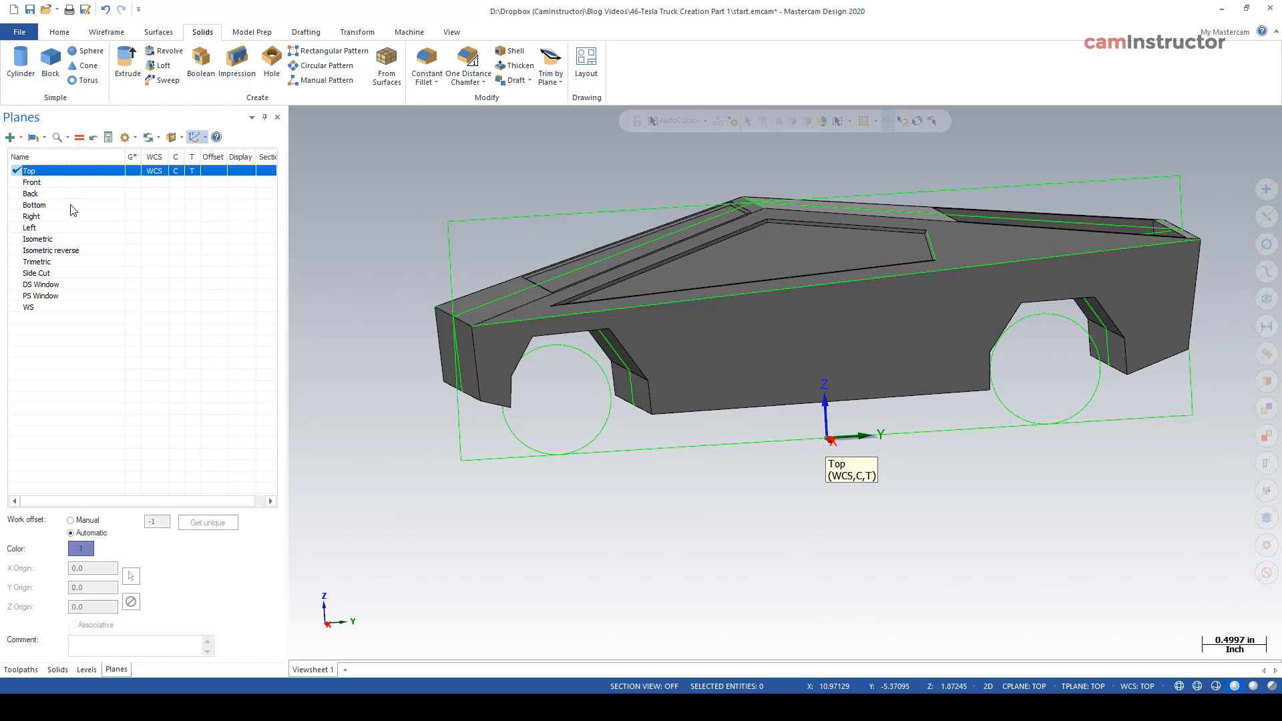
{"action": "left_click", "coordinate": [176, 221]}
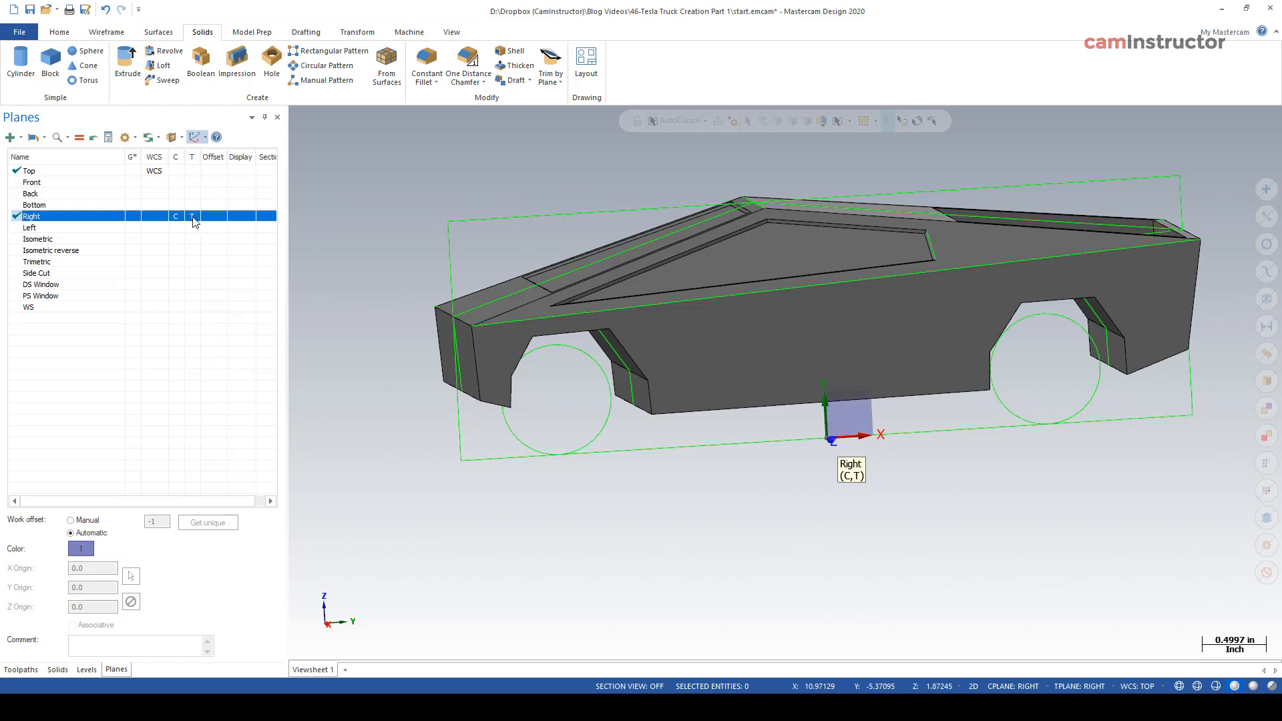
{"action": "right_click", "coordinate": [667, 507]}
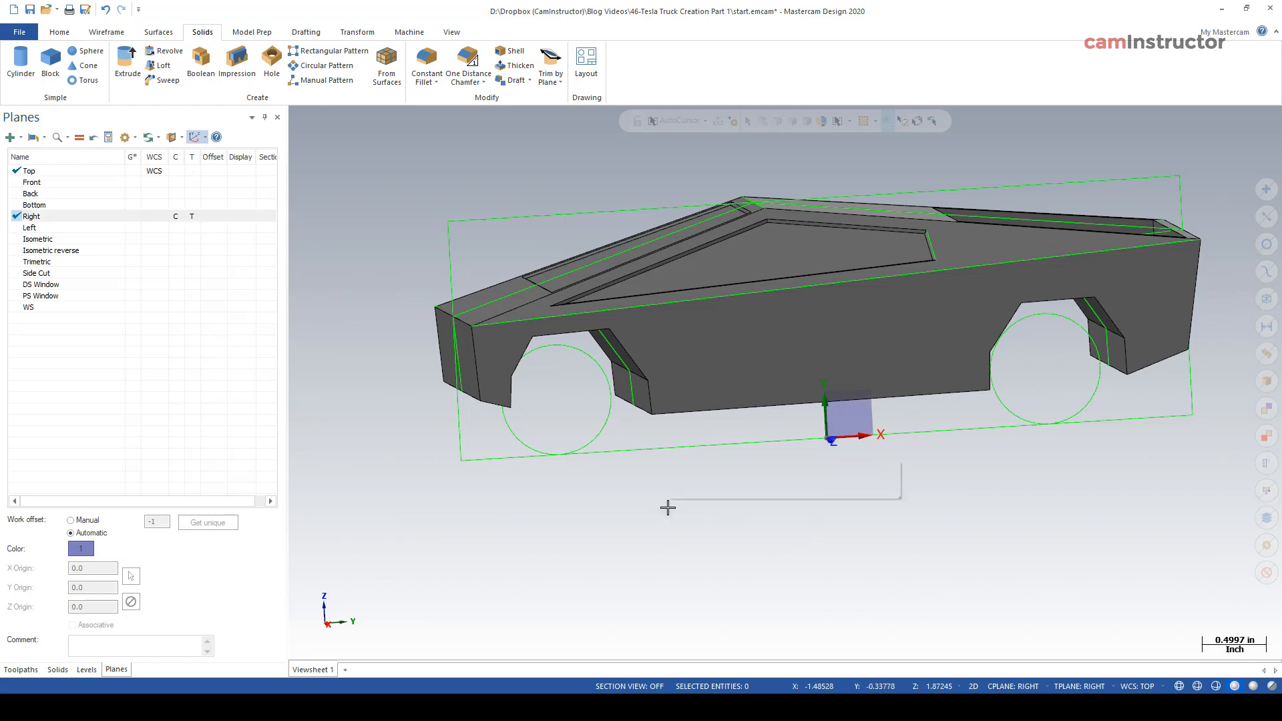
{"action": "left_click", "coordinate": [709, 416]}
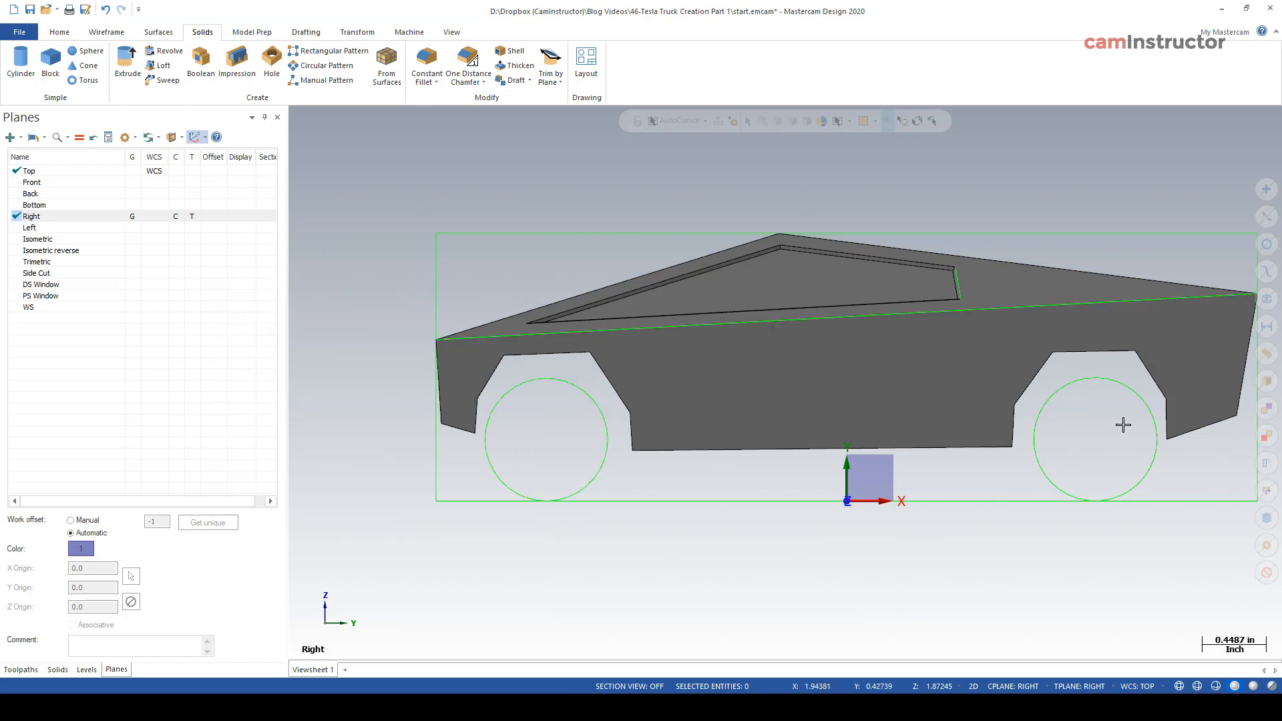
Change the wireframe color of both wheel circles to red
{"action": "left_click", "coordinate": [599, 476]}
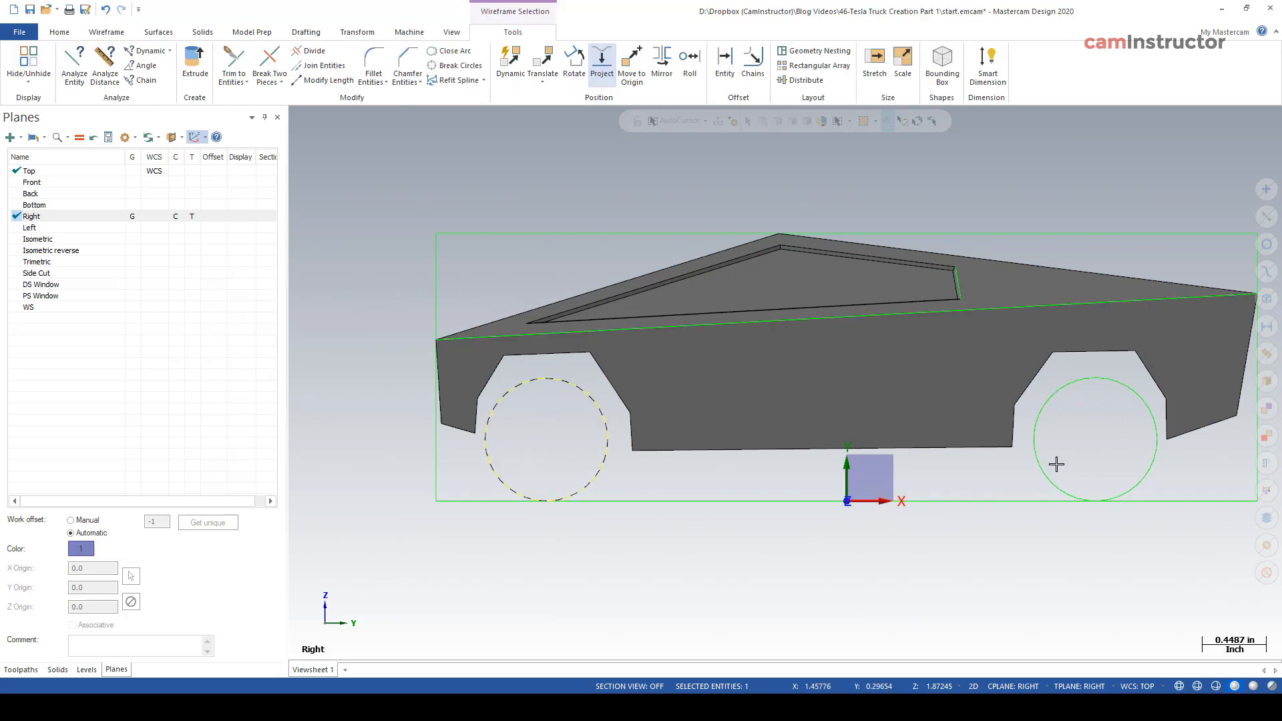
{"action": "left_click", "coordinate": [1049, 470]}
{"action": "right_click", "coordinate": [655, 528]}
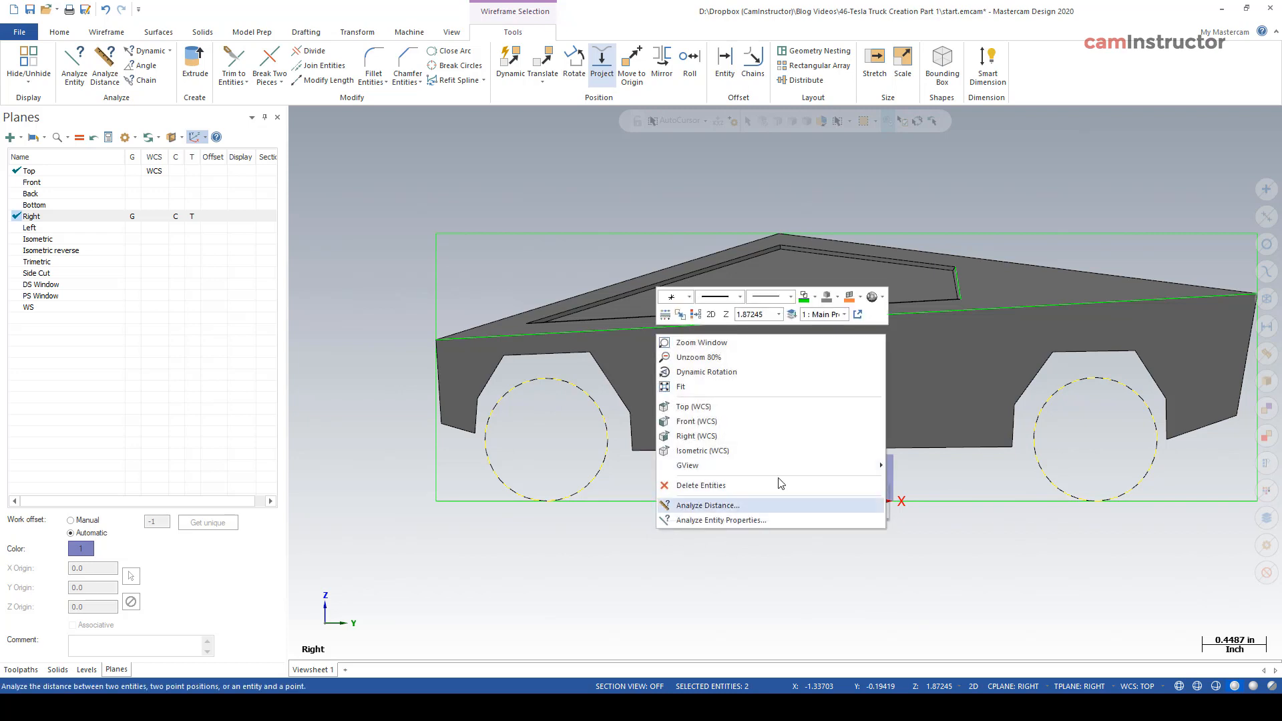
{"action": "left_click", "coordinate": [814, 297]}
{"action": "left_click", "coordinate": [819, 326]}
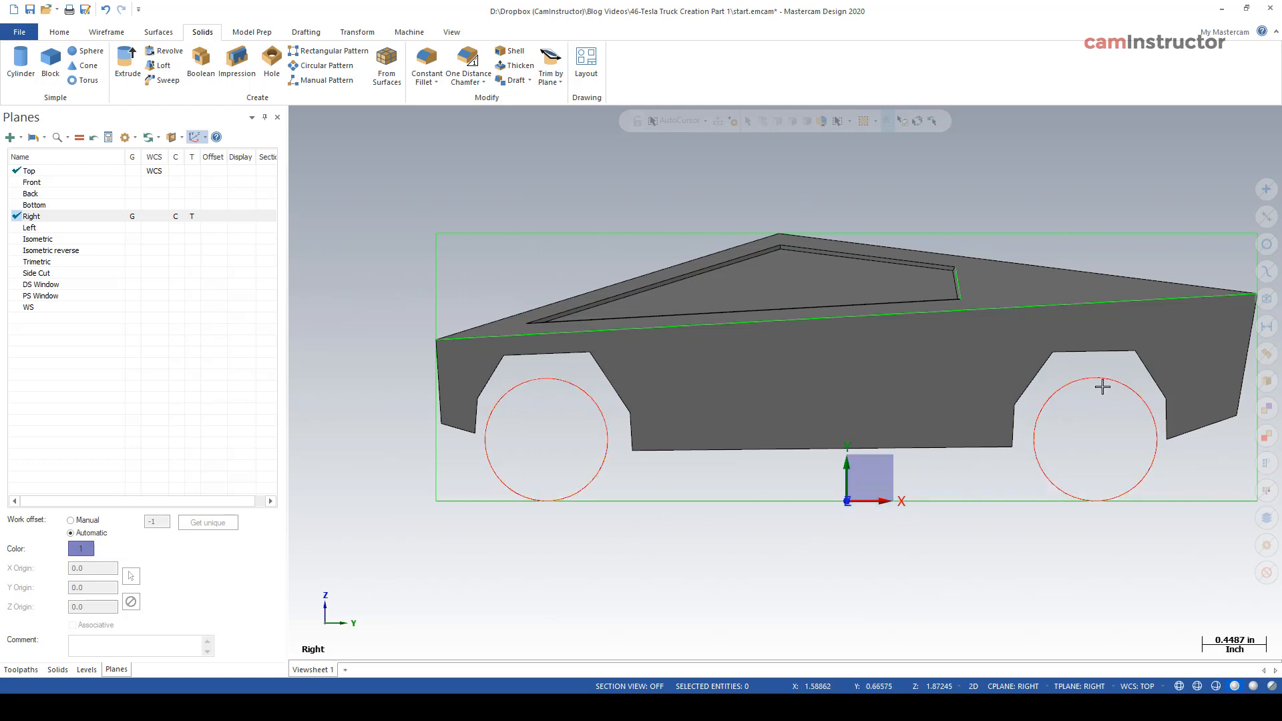
Start a Dynamic transform of the front wheel circle in Move mode and place the gnomon in empty space below the truck
{"action": "scroll", "coordinate": [733, 555], "scroll_direction": "up", "scroll_amount": 1}
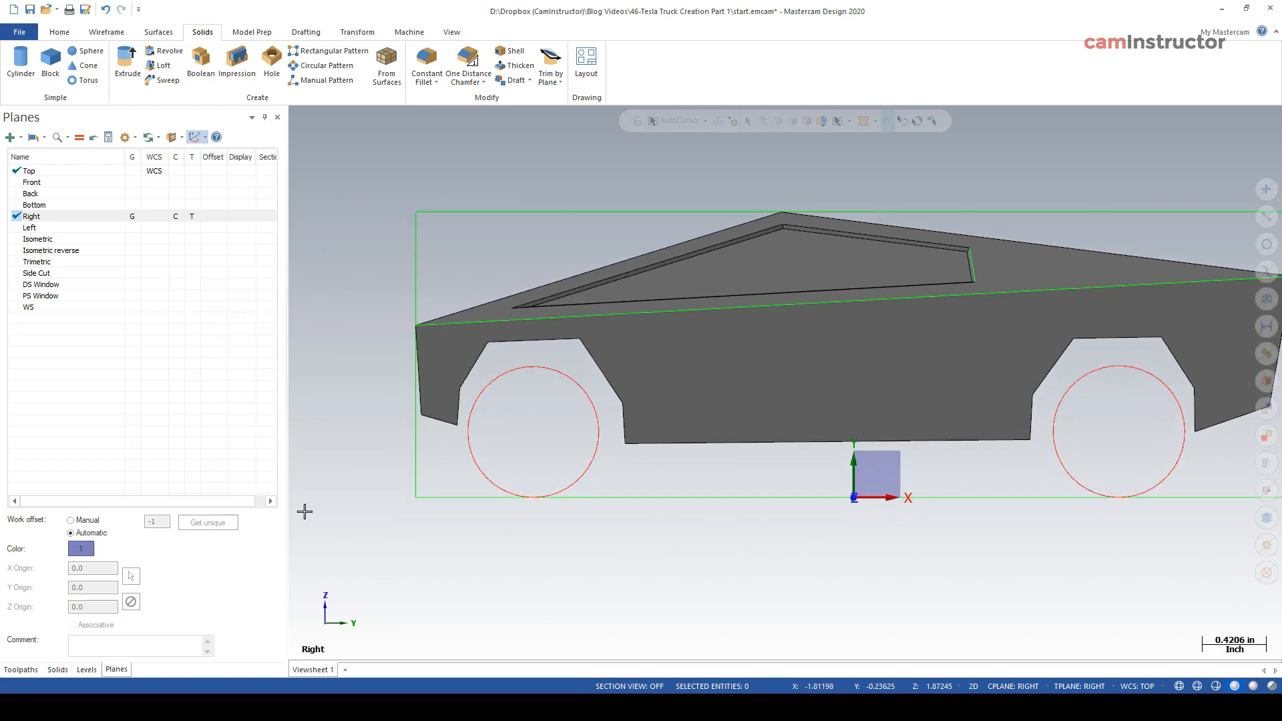
{"action": "scroll", "coordinate": [205, 498], "scroll_direction": "down", "scroll_amount": 1}
{"action": "scroll", "coordinate": [590, 540], "scroll_direction": "down", "scroll_amount": 1}
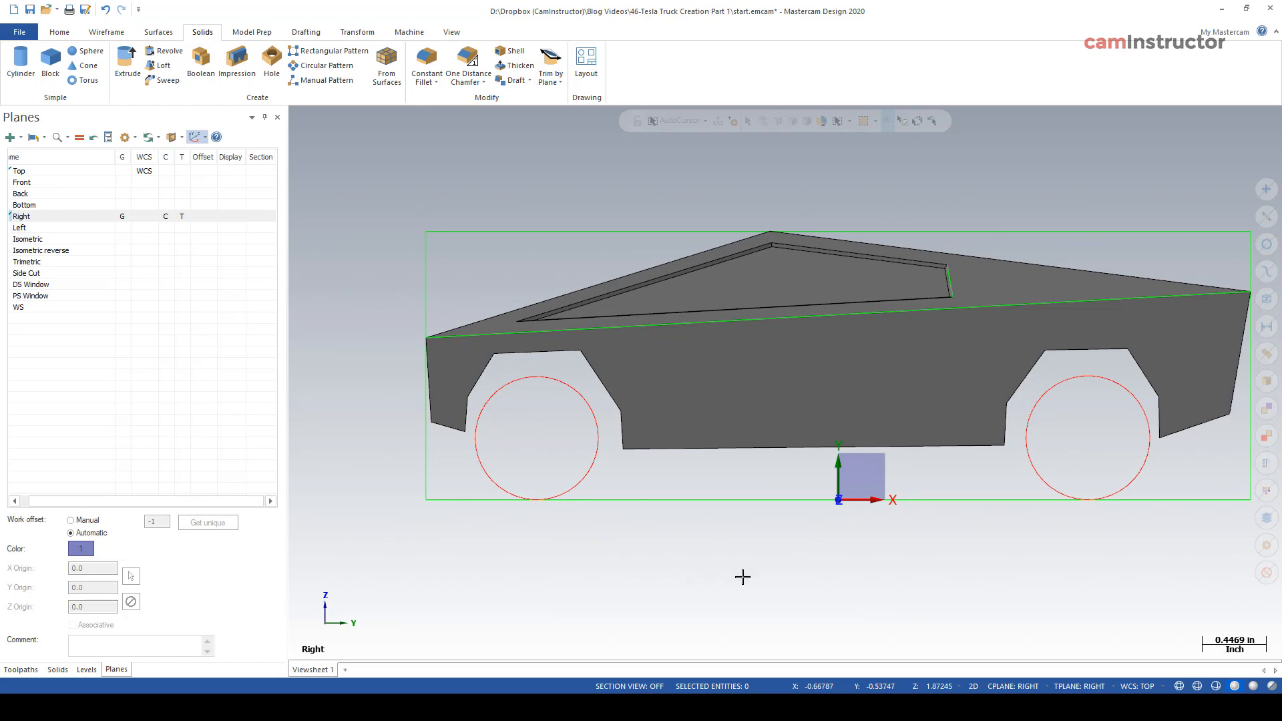
{"action": "scroll", "coordinate": [742, 577], "scroll_direction": "up", "scroll_amount": 1}
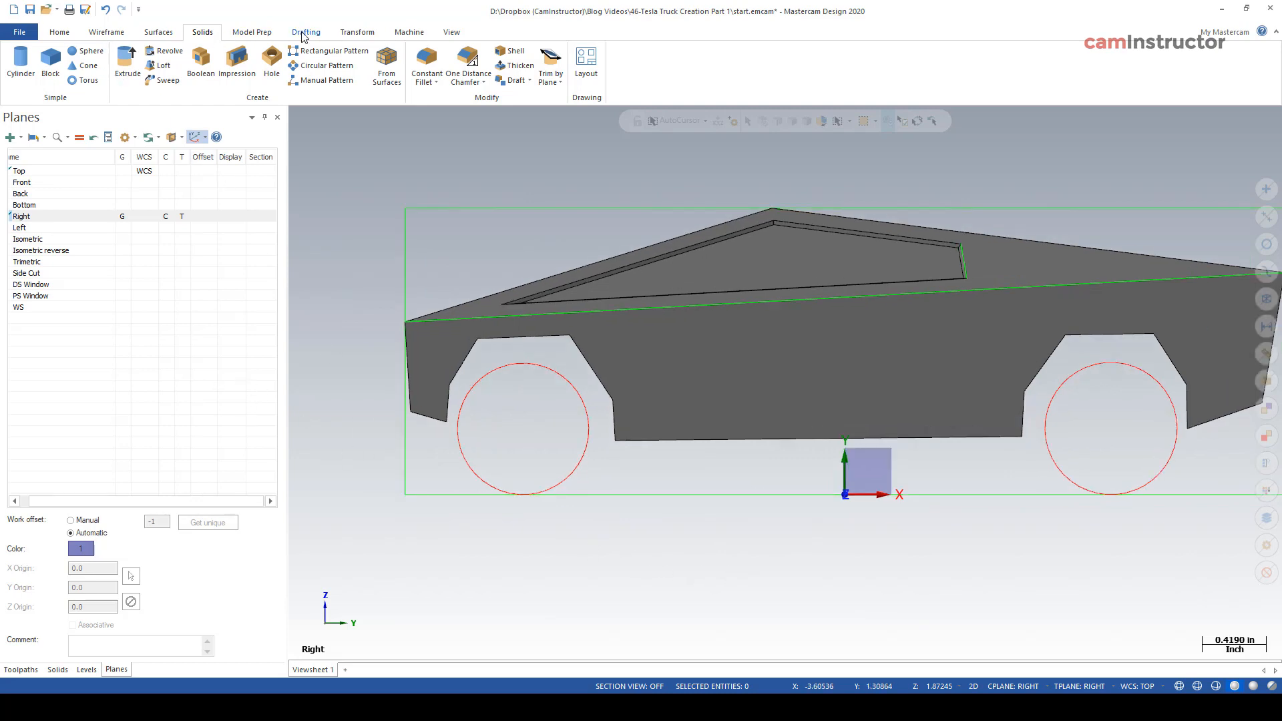
{"action": "left_click", "coordinate": [345, 35]}
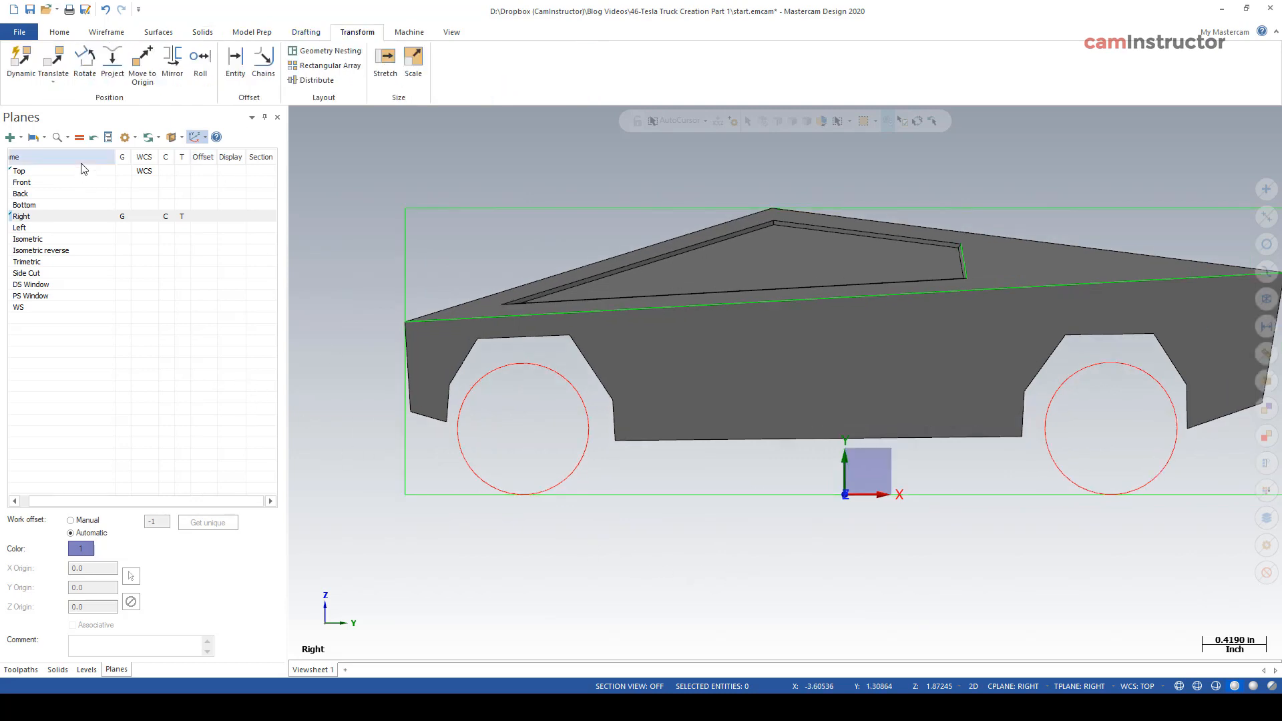
{"action": "left_click", "coordinate": [16, 59]}
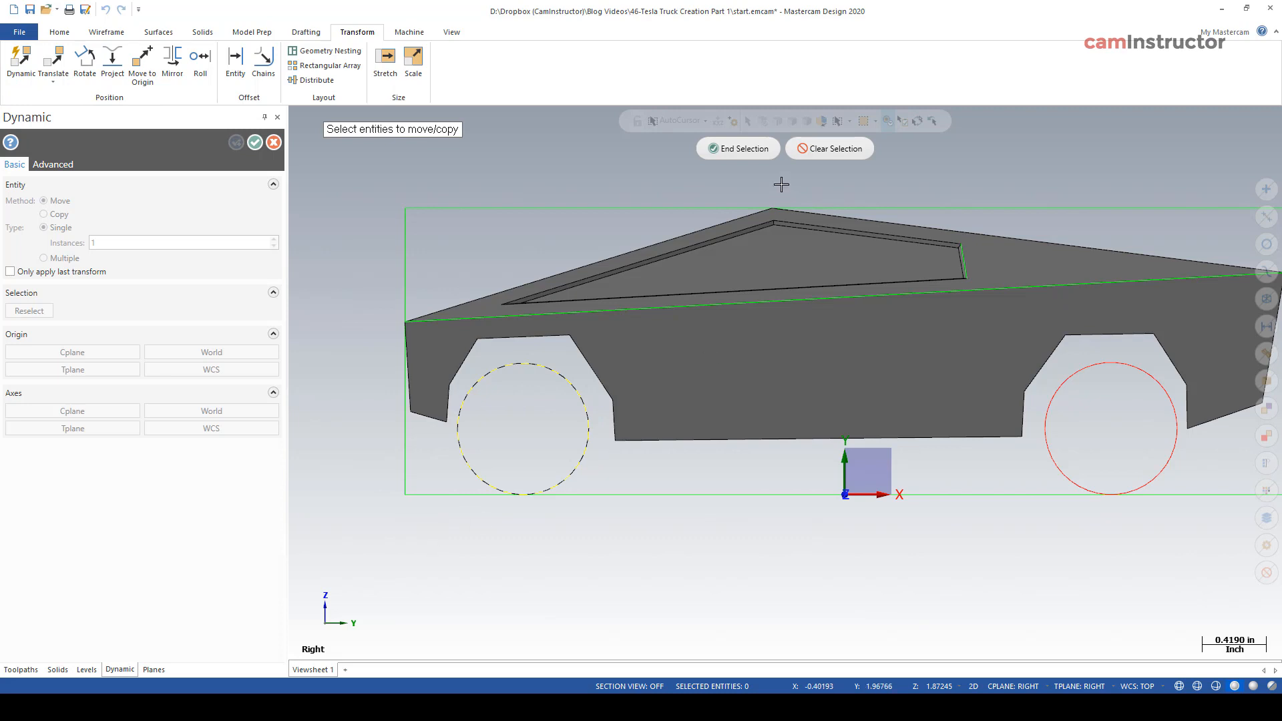
{"action": "left_click", "coordinate": [756, 149]}
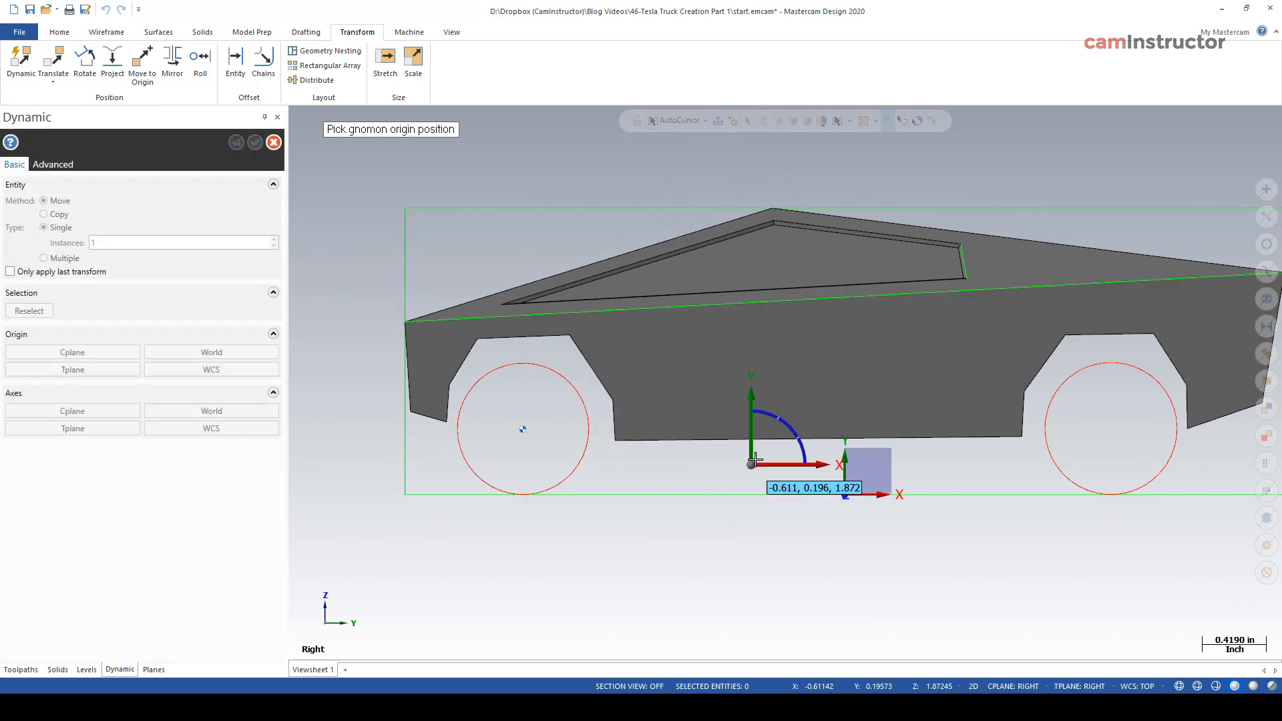
{"action": "scroll", "coordinate": [796, 321], "scroll_direction": "down", "scroll_amount": 1}
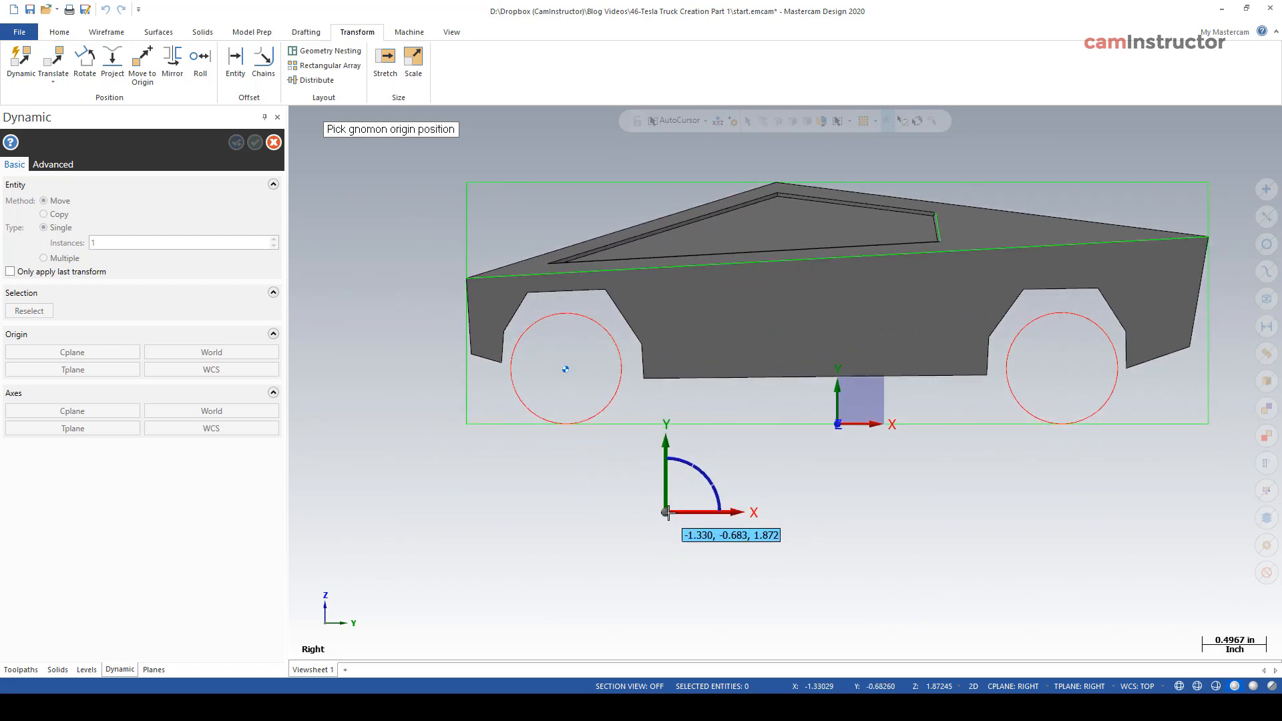
{"action": "left_click", "coordinate": [669, 511]}
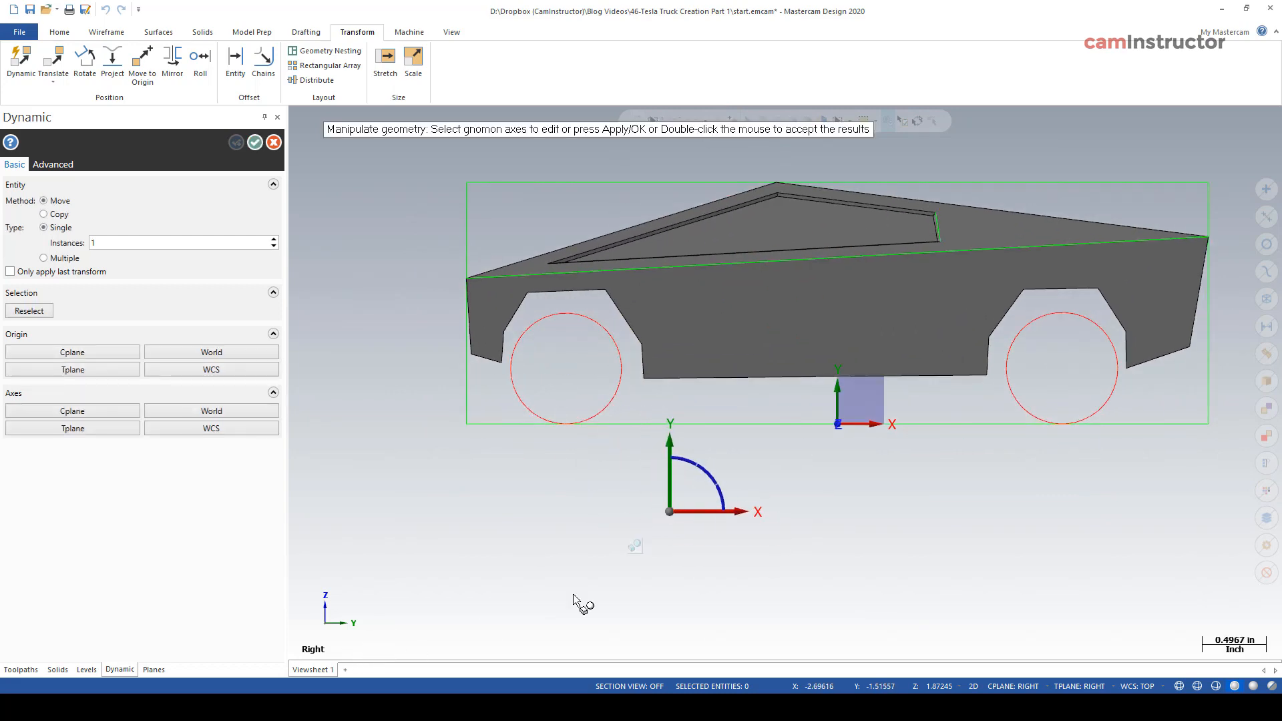
Move the front wheel circle about 0.03 in along positive X to center it in its wheel well, keeping Dynamic transform active
{"action": "left_click", "coordinate": [707, 514]}
{"action": "scroll", "coordinate": [610, 525], "scroll_direction": "up", "scroll_amount": 1}
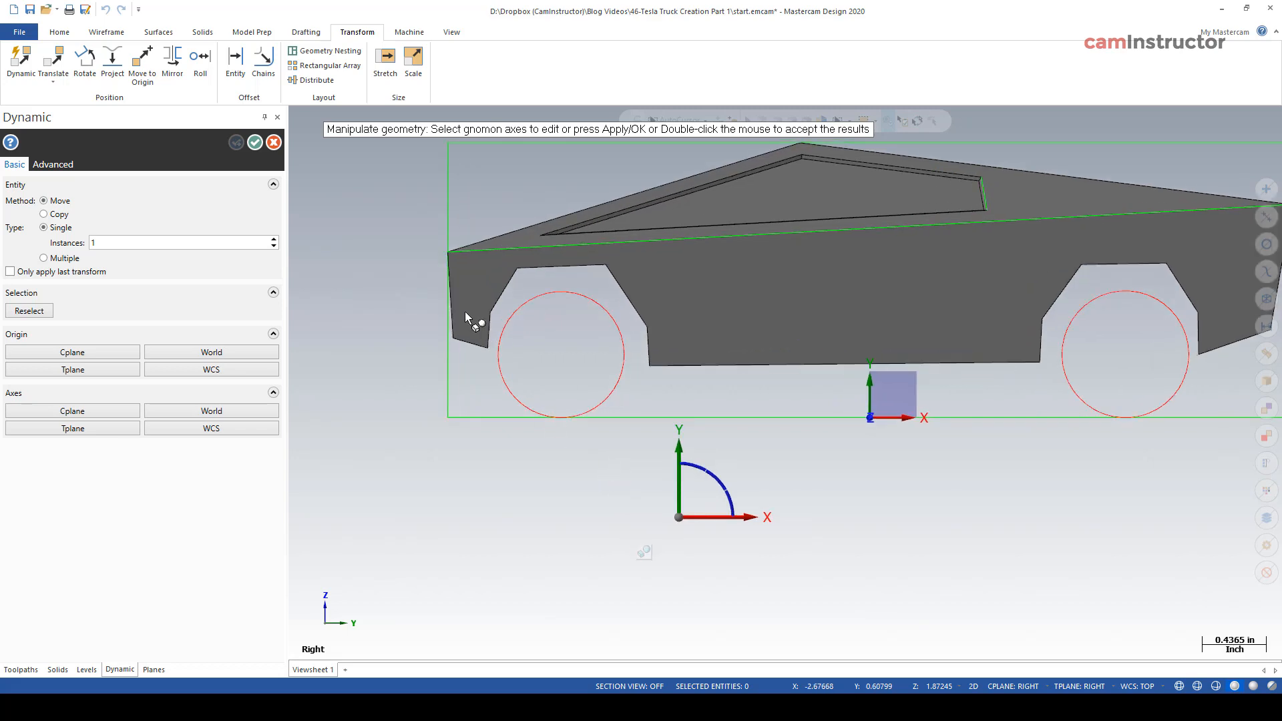
{"action": "scroll", "coordinate": [494, 320], "scroll_direction": "up", "scroll_amount": 1}
{"action": "left_click", "coordinate": [759, 569]}
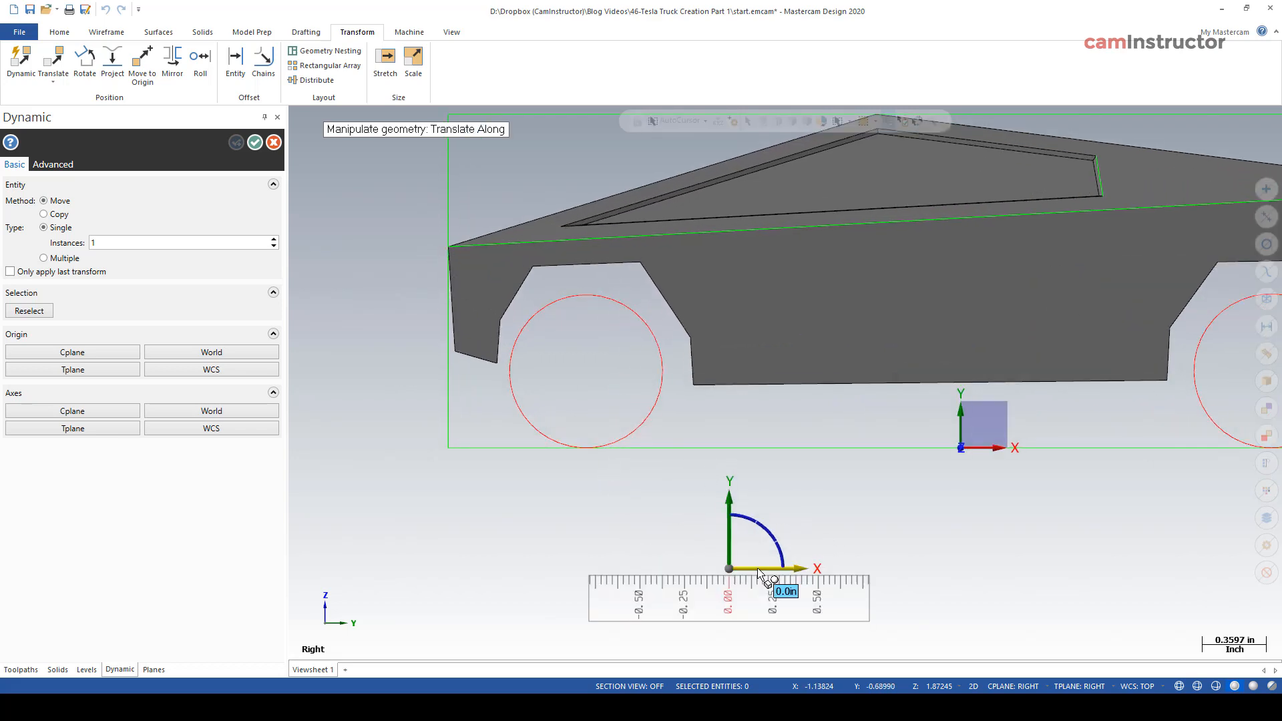
{"action": "left_click", "coordinate": [759, 570]}
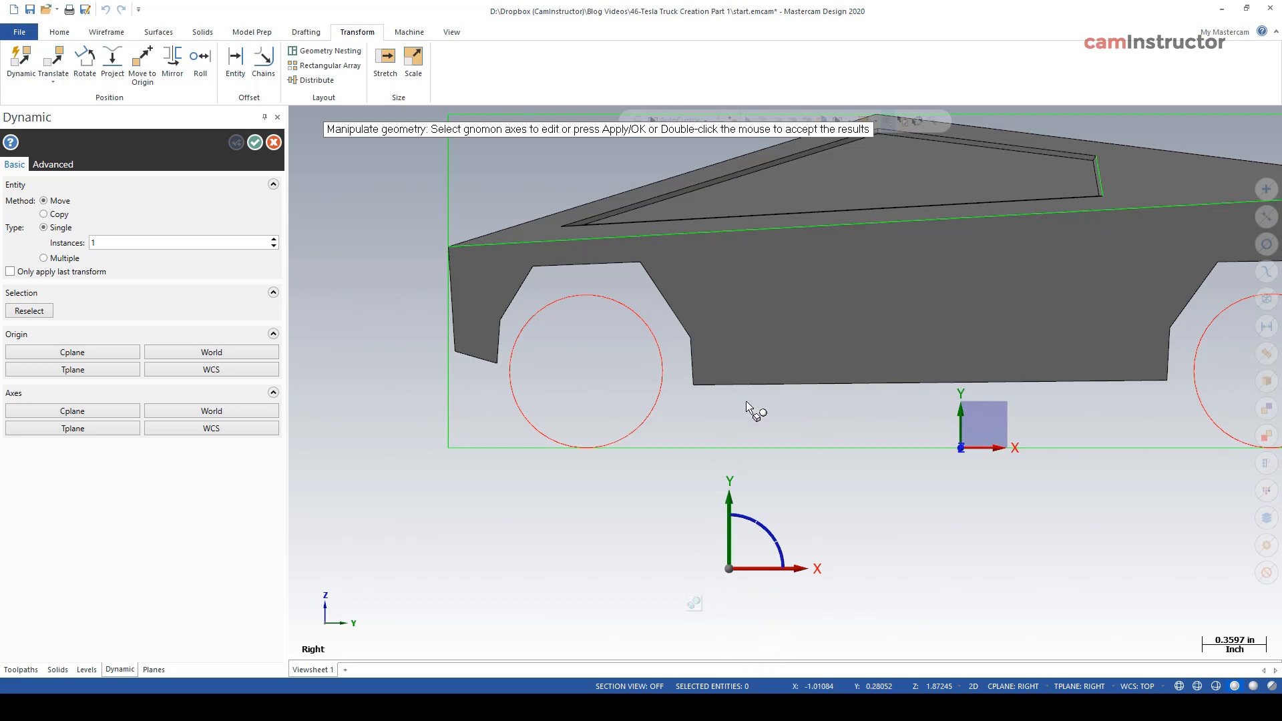
{"action": "left_click", "coordinate": [761, 571]}
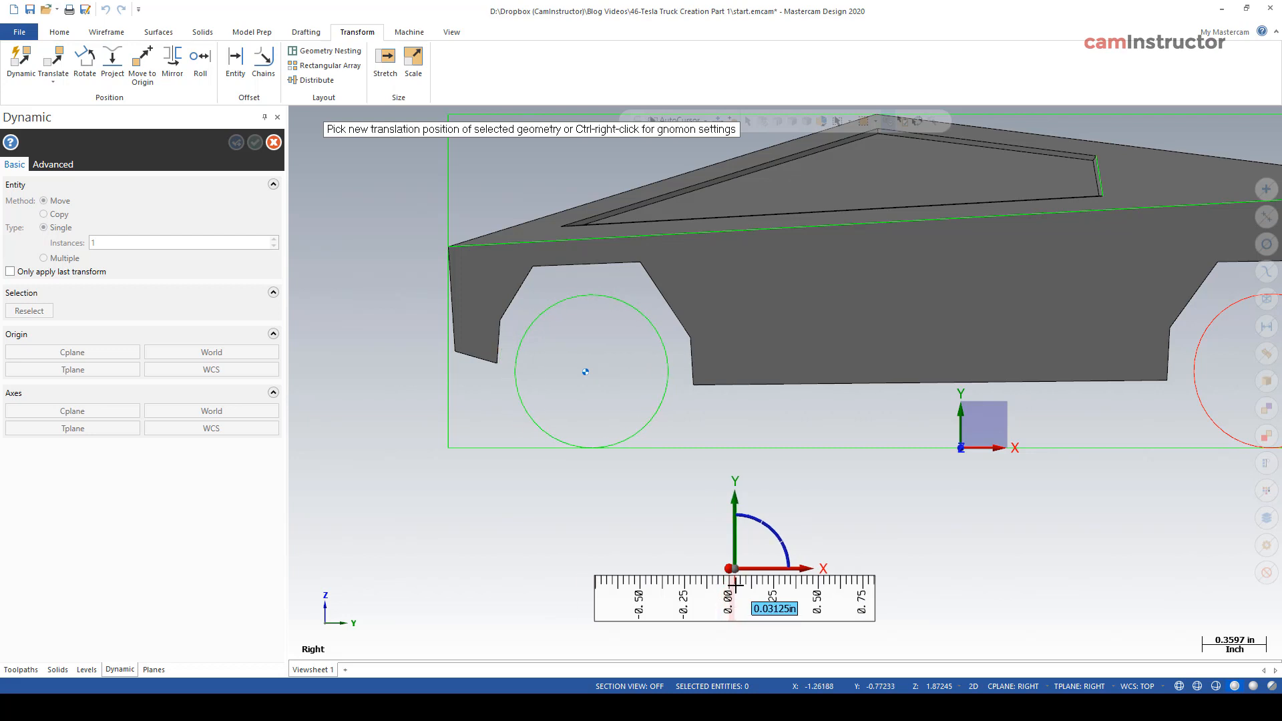
{"action": "left_click", "coordinate": [733, 538]}
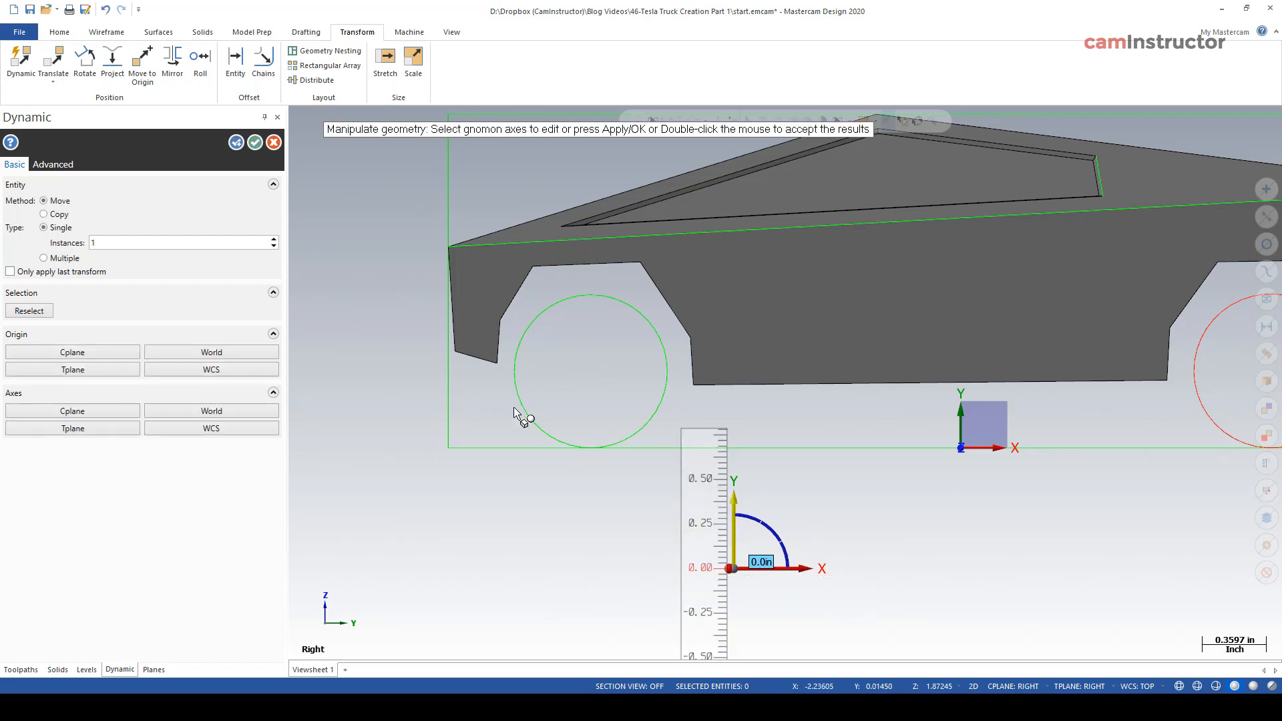
{"action": "scroll", "coordinate": [467, 440], "scroll_direction": "down", "scroll_amount": 2}
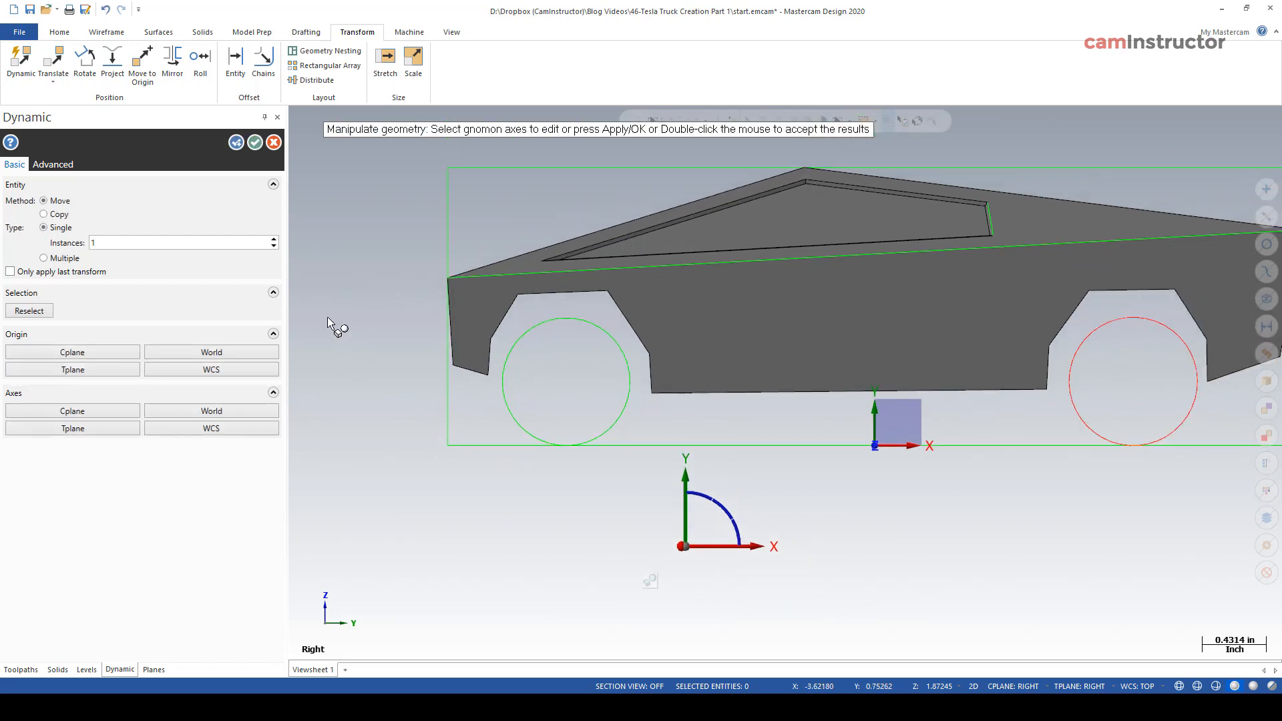
{"action": "left_click", "coordinate": [236, 143]}
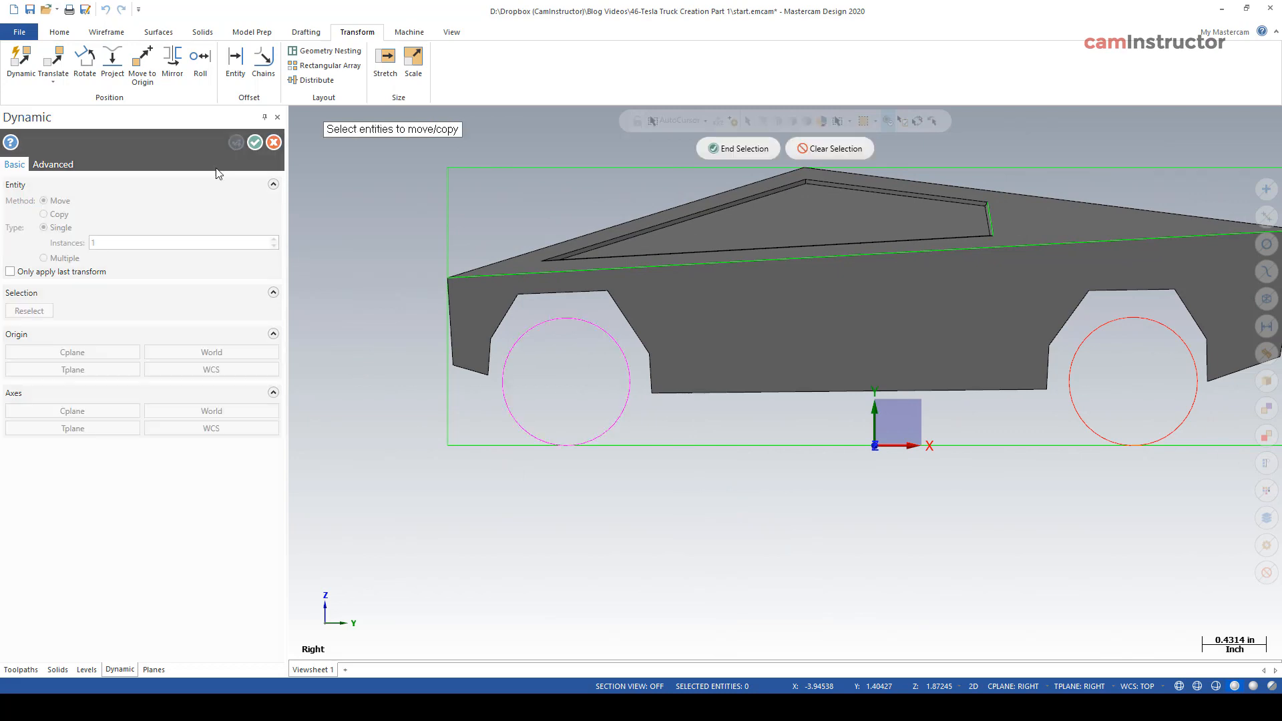
Move the rear wheel circle about 0.03 in along negative X with Dynamic transform to center it in its wheel well
{"action": "left_click", "coordinate": [1198, 408]}
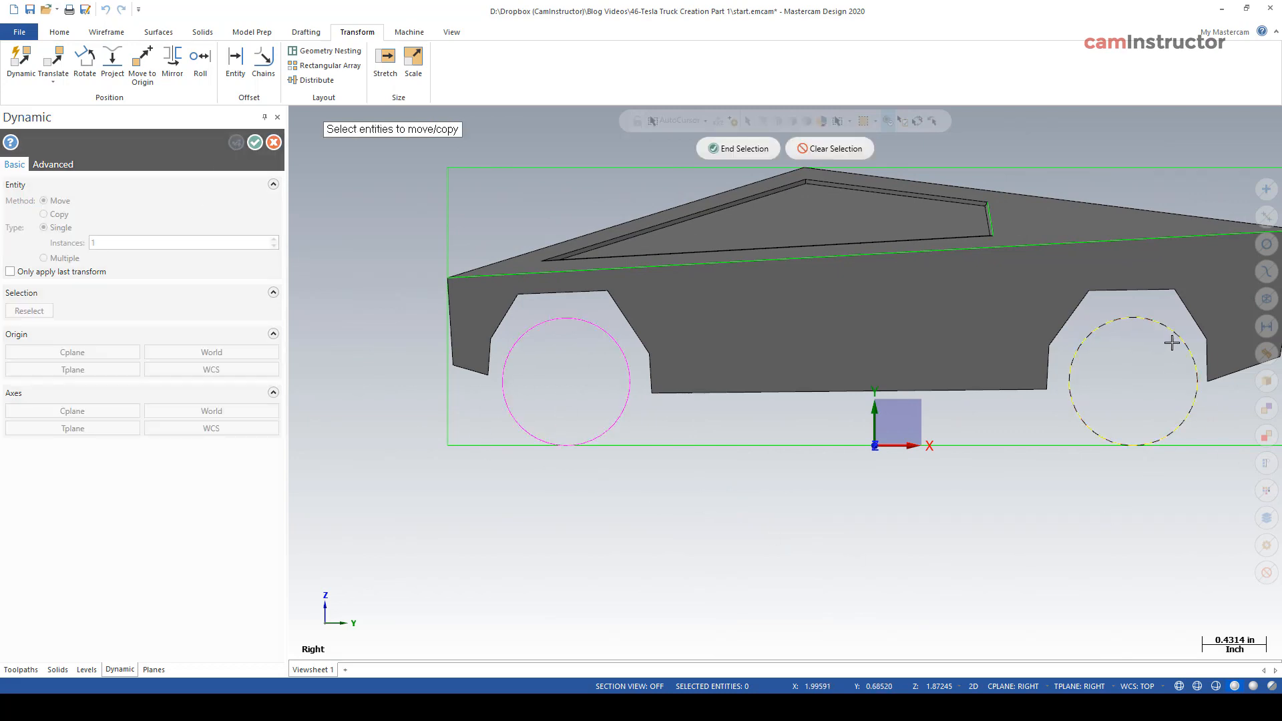
{"action": "left_click", "coordinate": [746, 148]}
{"action": "left_click", "coordinate": [996, 542]}
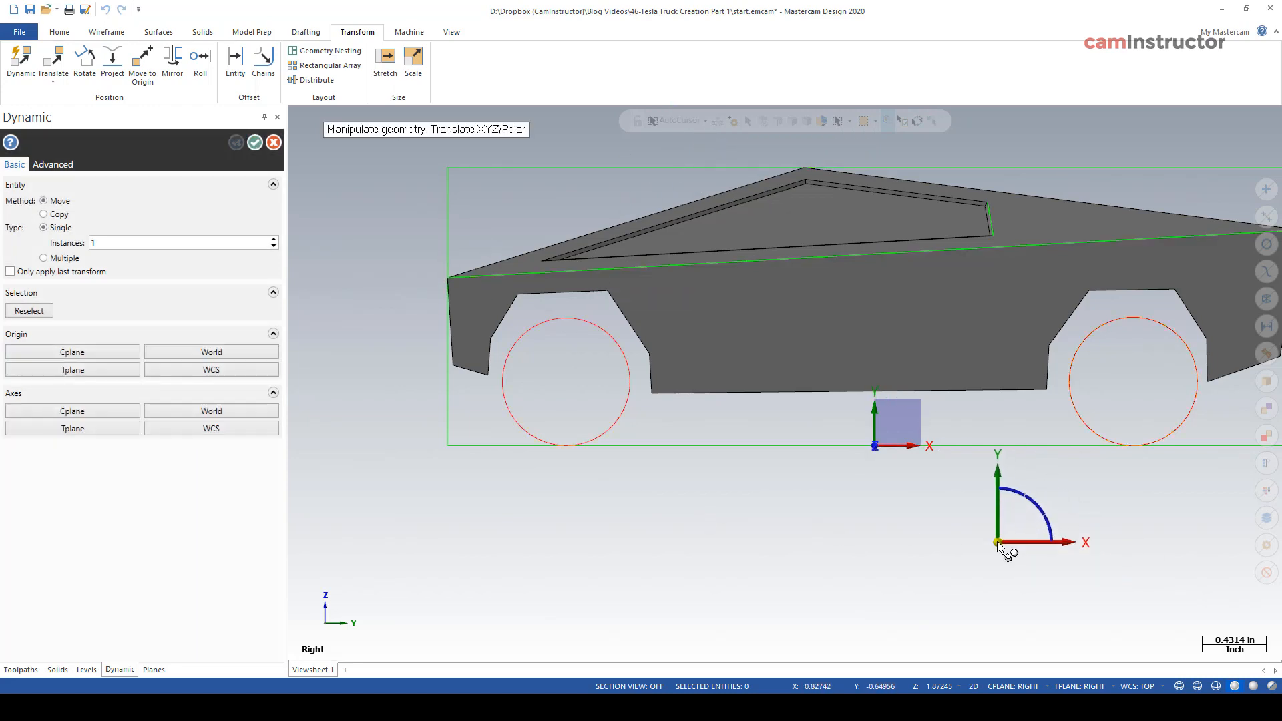
{"action": "scroll", "coordinate": [612, 486], "scroll_direction": "down", "scroll_amount": 3}
{"action": "scroll", "coordinate": [1213, 488], "scroll_direction": "up", "scroll_amount": 3}
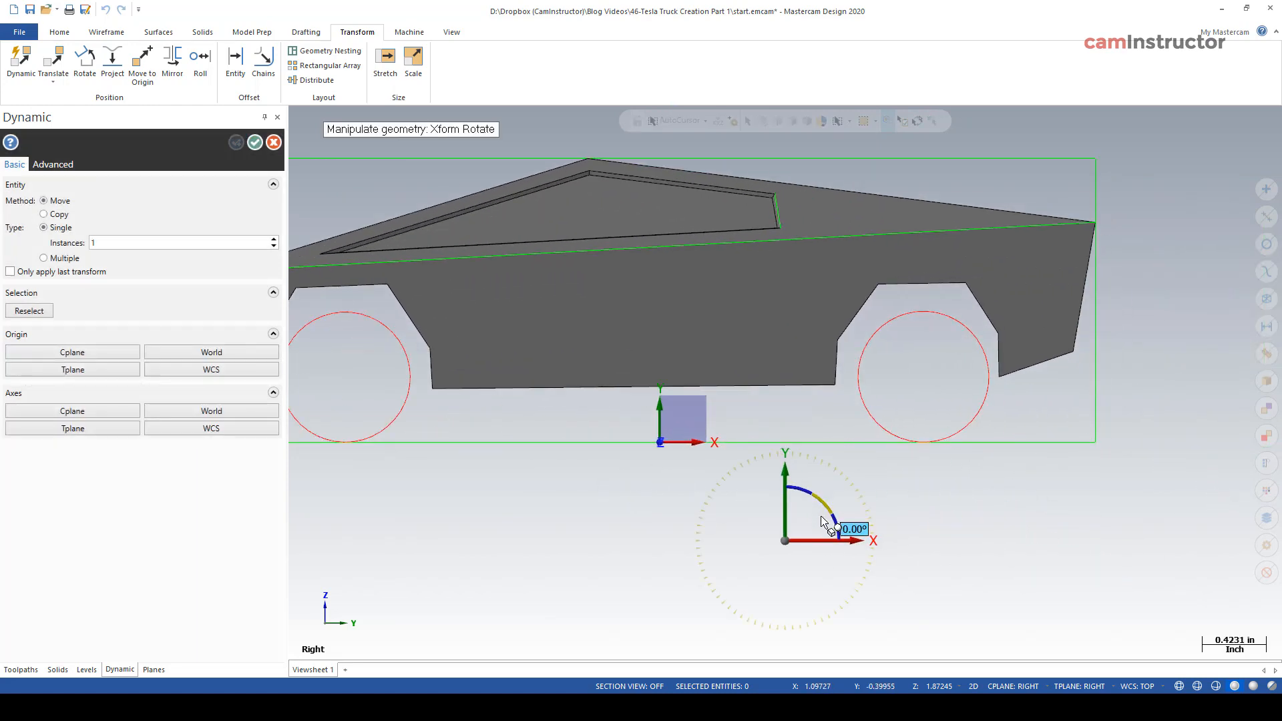
{"action": "left_click", "coordinate": [832, 541]}
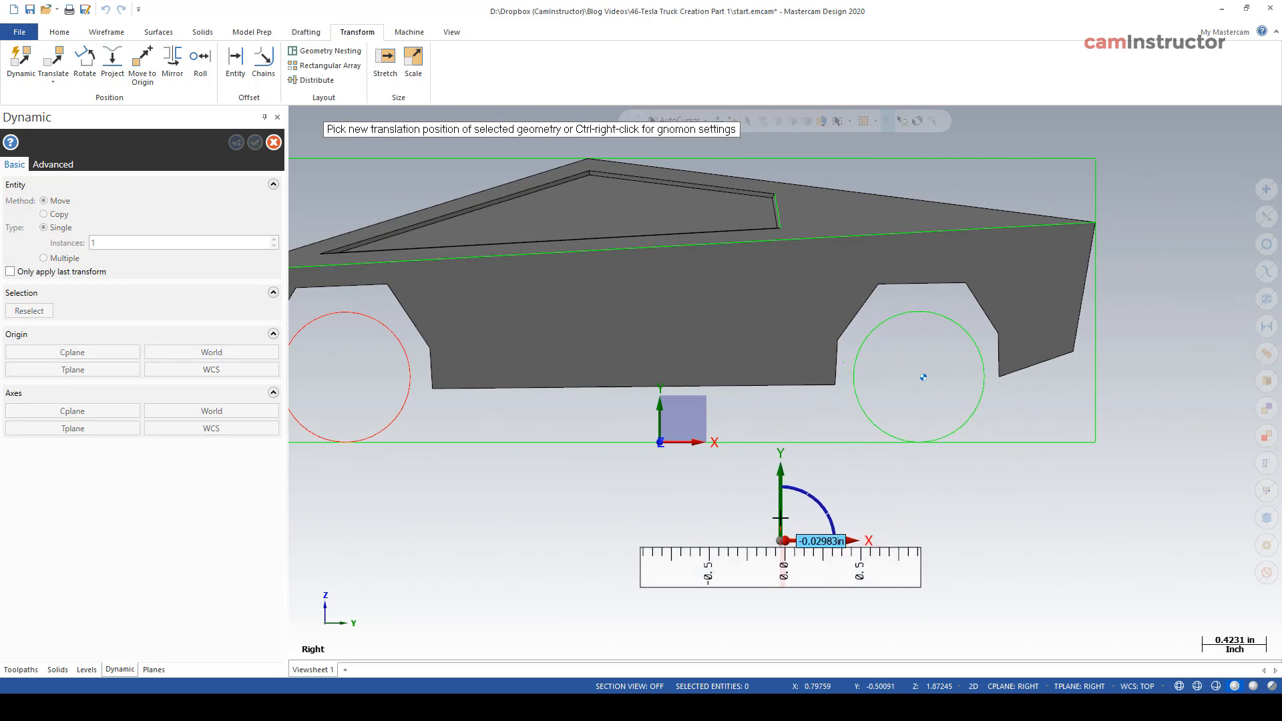
{"action": "left_click", "coordinate": [748, 488]}
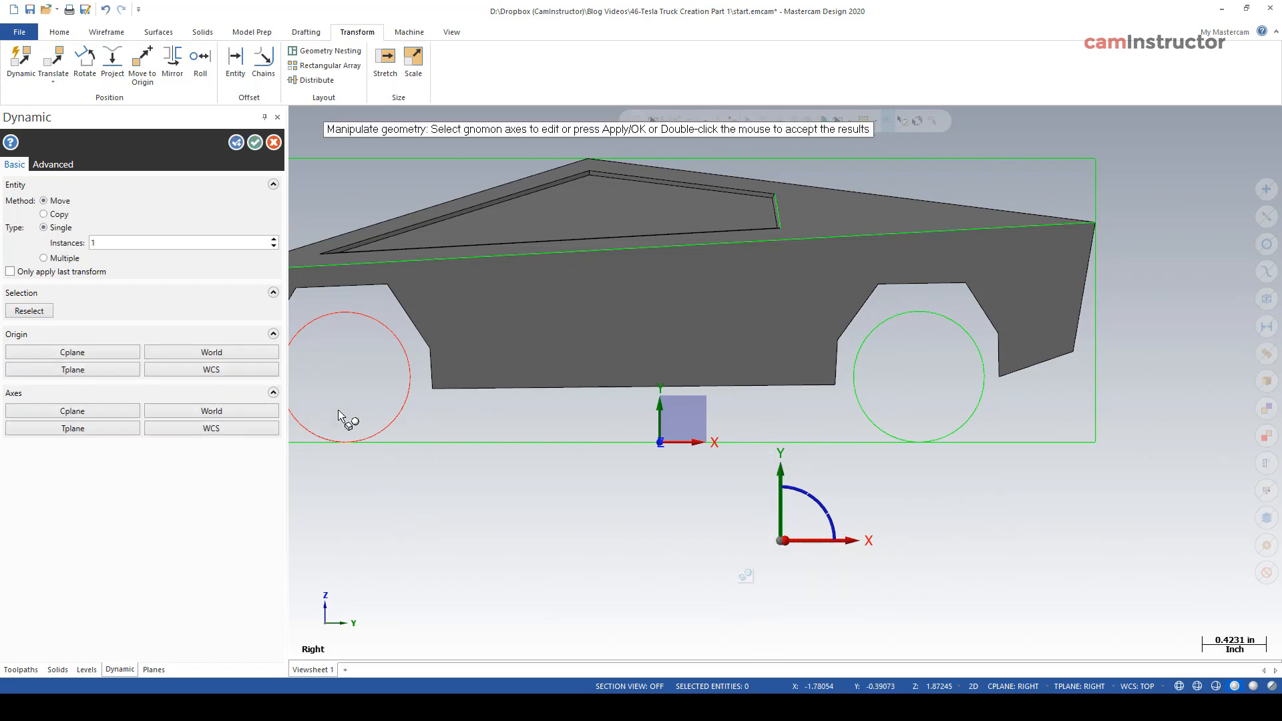
{"action": "left_click", "coordinate": [258, 143]}
Clear the transform result colors from the wheel circles and check their positions in the wheel wells
{"action": "scroll", "coordinate": [910, 392], "scroll_direction": "down", "scroll_amount": 5}
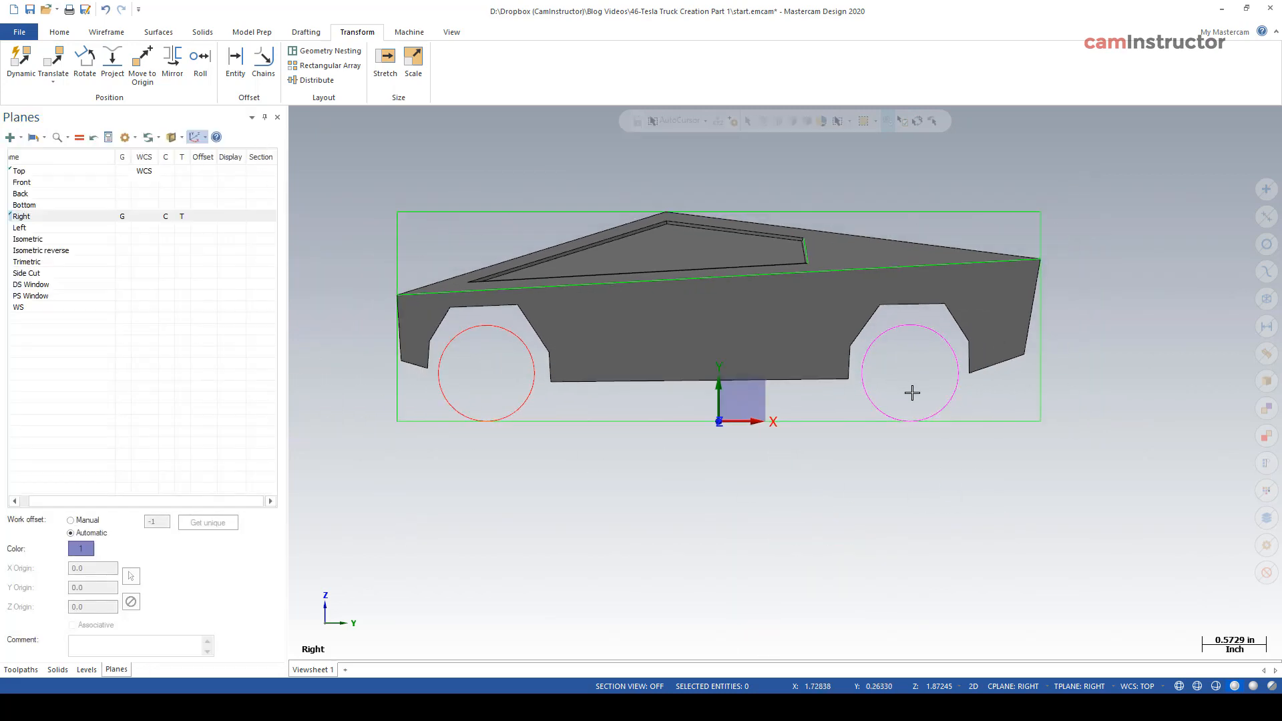
{"action": "right_click", "coordinate": [561, 194]}
{"action": "left_click", "coordinate": [608, 201]}
{"action": "scroll", "coordinate": [375, 338], "scroll_direction": "up", "scroll_amount": 2}
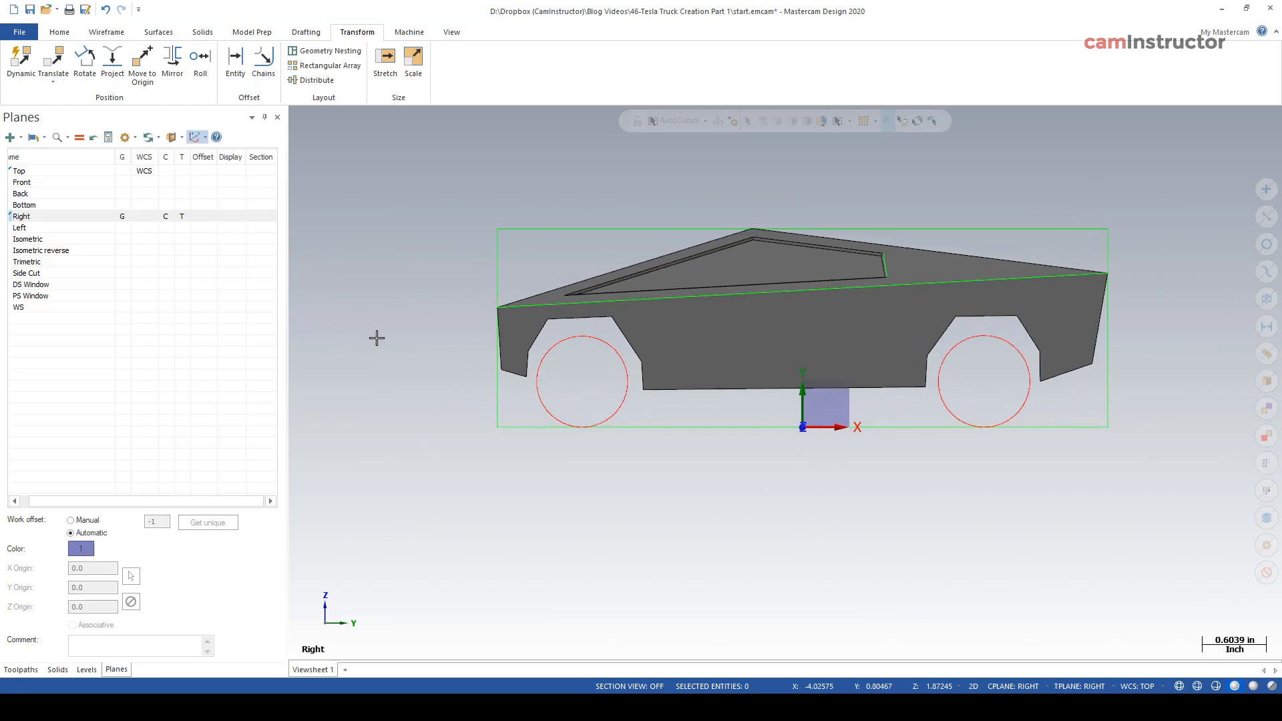
{"action": "scroll", "coordinate": [852, 390], "scroll_direction": "up", "scroll_amount": 2}
{"action": "scroll", "coordinate": [961, 378], "scroll_direction": "down", "scroll_amount": 2}
{"action": "scroll", "coordinate": [1014, 377], "scroll_direction": "up", "scroll_amount": 1}
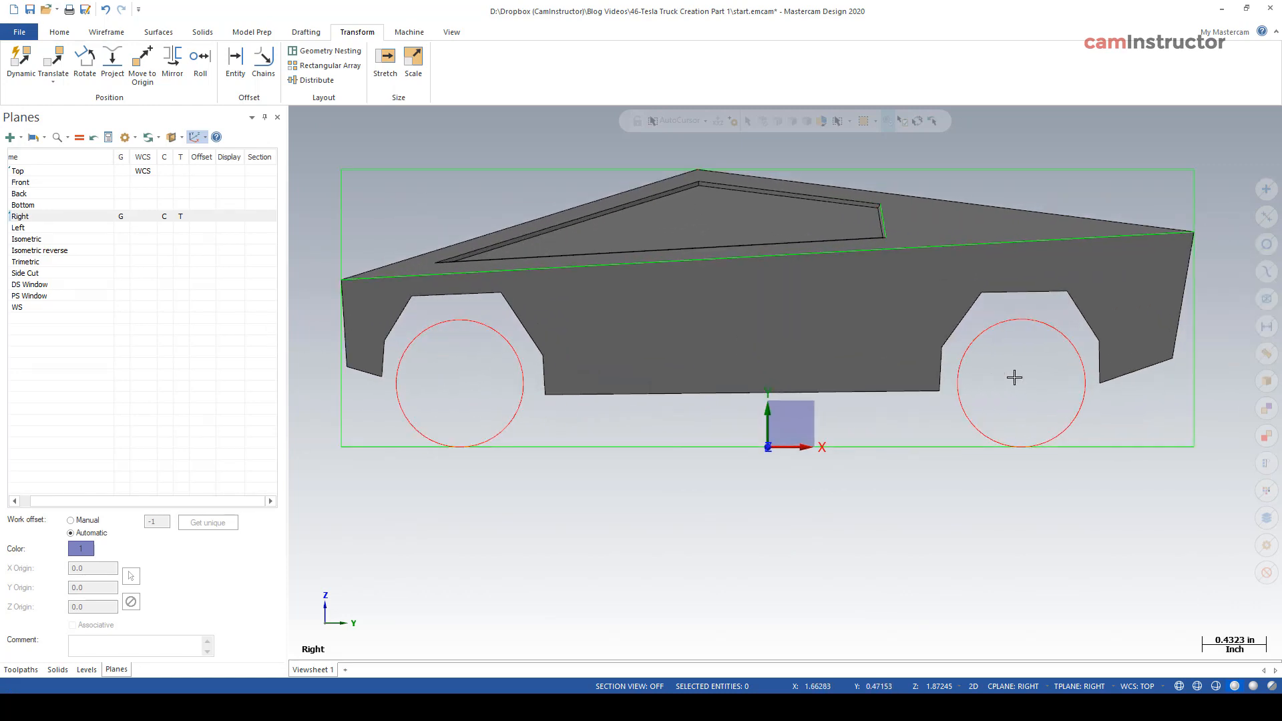
{"action": "scroll", "coordinate": [1014, 377], "scroll_direction": "down", "scroll_amount": 2}
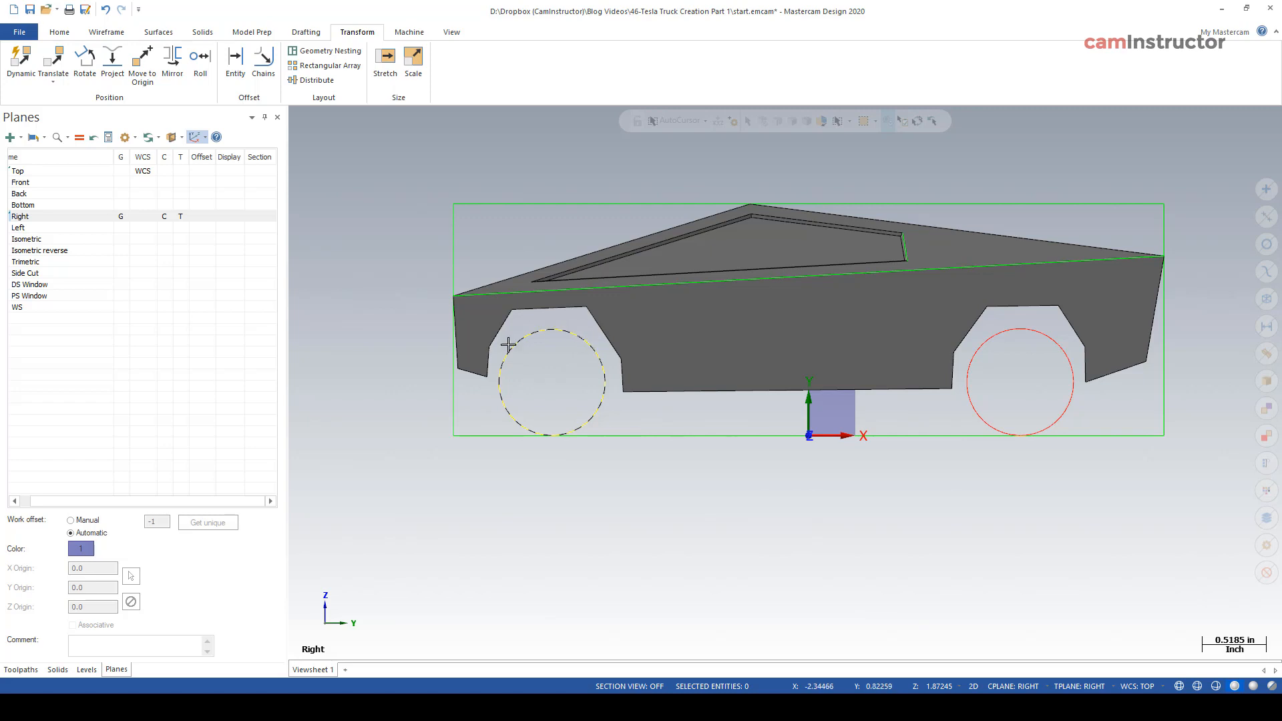
Unlock the circle size, switch to 3D construction mode and draw a 0.25 in diameter circle at the front wheel circle's center
{"action": "left_click", "coordinate": [102, 33]}
{"action": "left_click", "coordinate": [227, 60]}
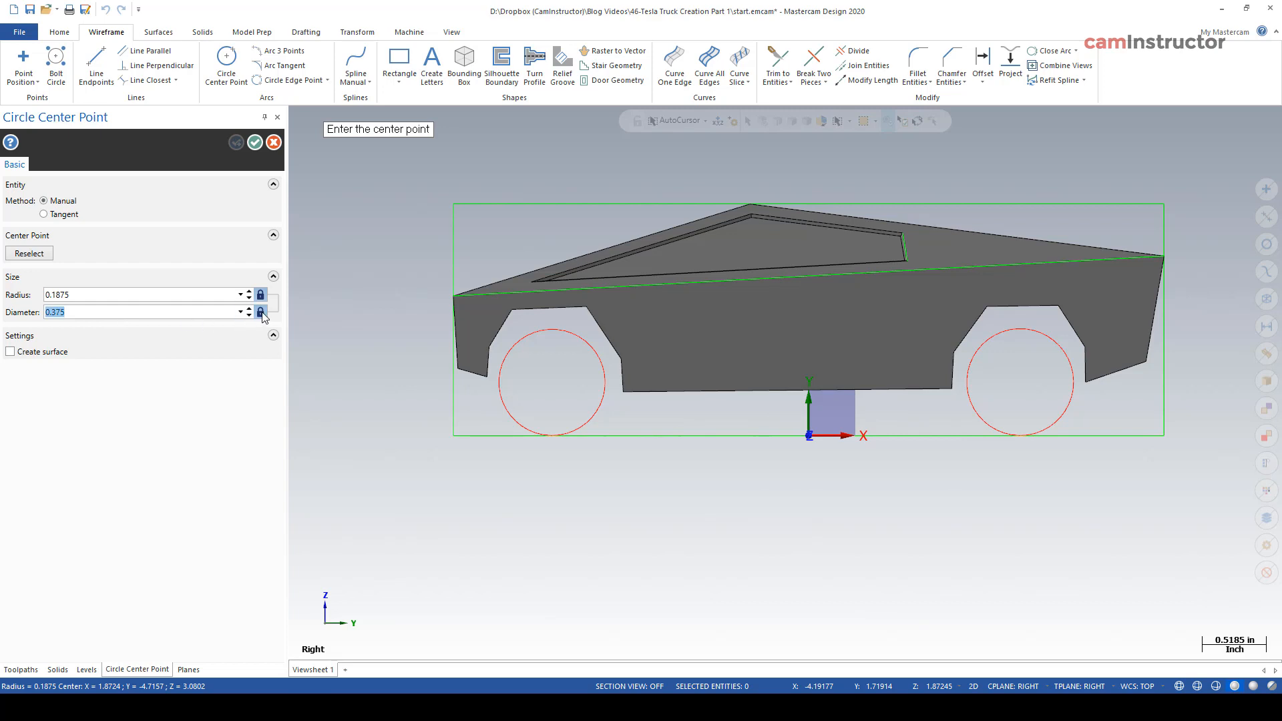
{"action": "key", "text": "BackSpace"}
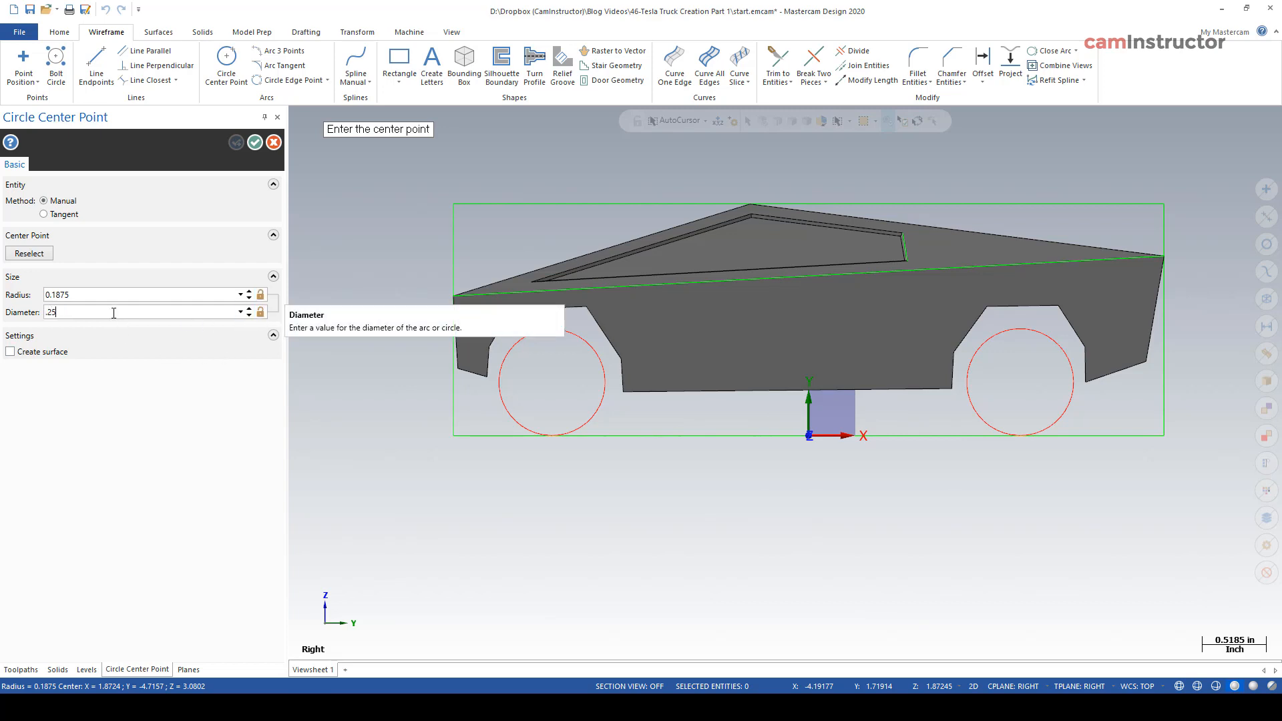
{"action": "key", "text": "Return"}
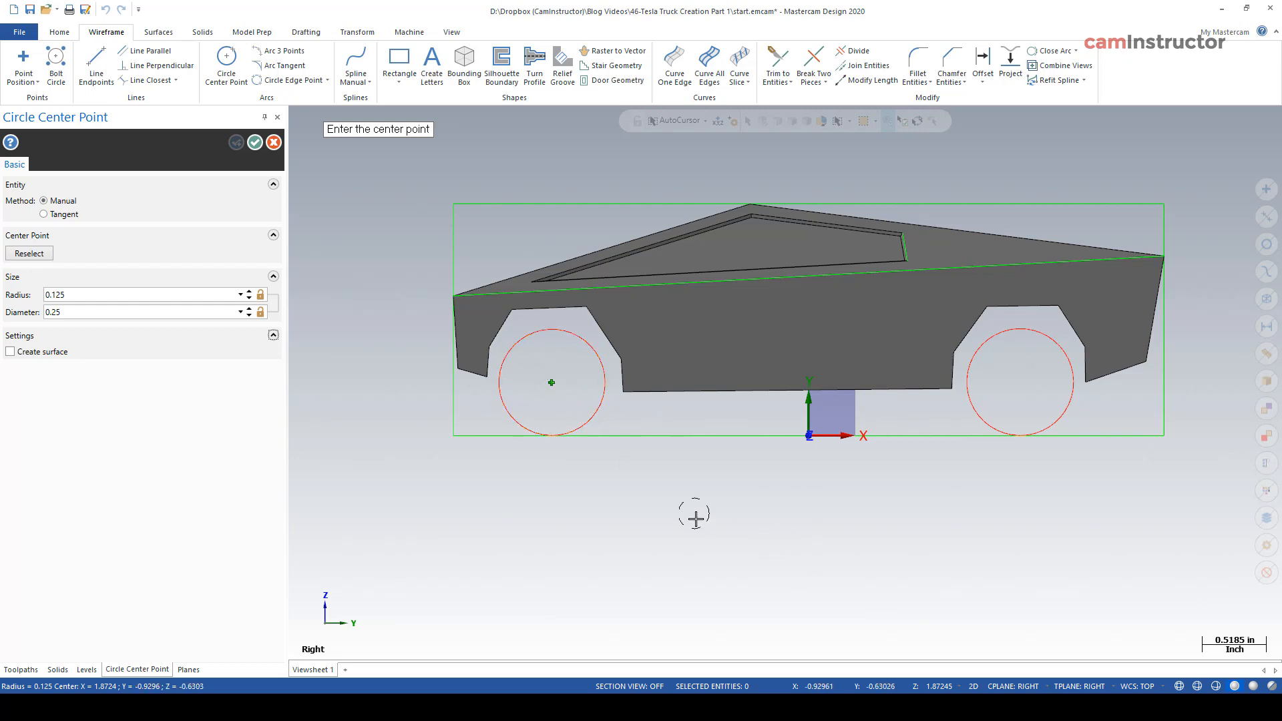
{"action": "middle_click_drag", "start_coordinate": [695, 518], "coordinate": [750, 510]}
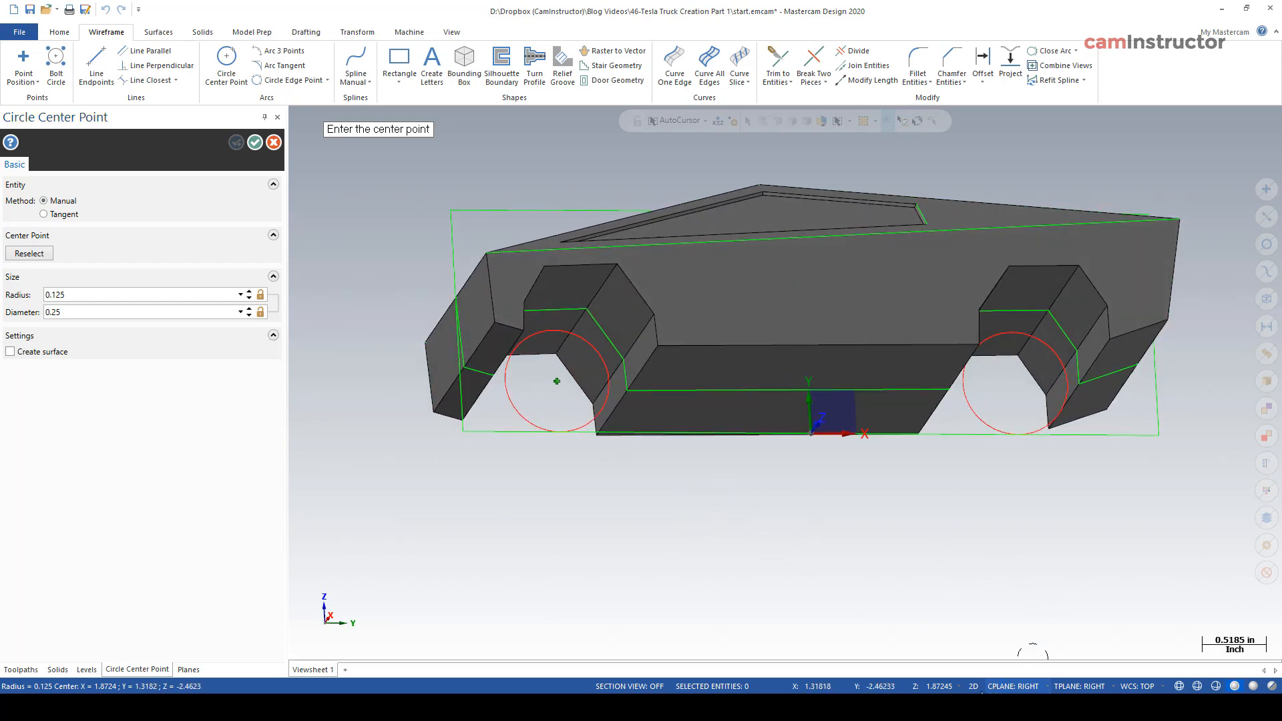
{"action": "left_click", "coordinate": [973, 687]}
{"action": "middle_click_drag", "start_coordinate": [955, 537], "coordinate": [736, 538]}
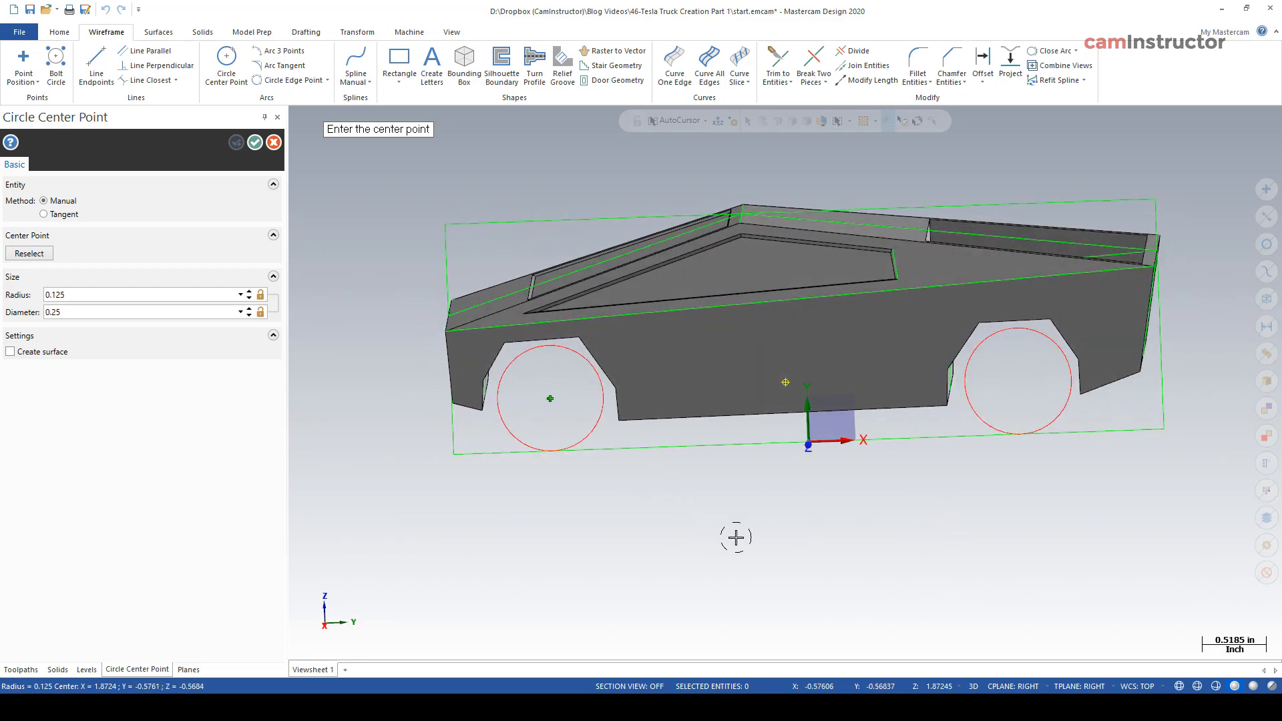
{"action": "left_click", "coordinate": [546, 402]}
{"action": "middle_click_drag", "start_coordinate": [543, 473], "coordinate": [934, 461]}
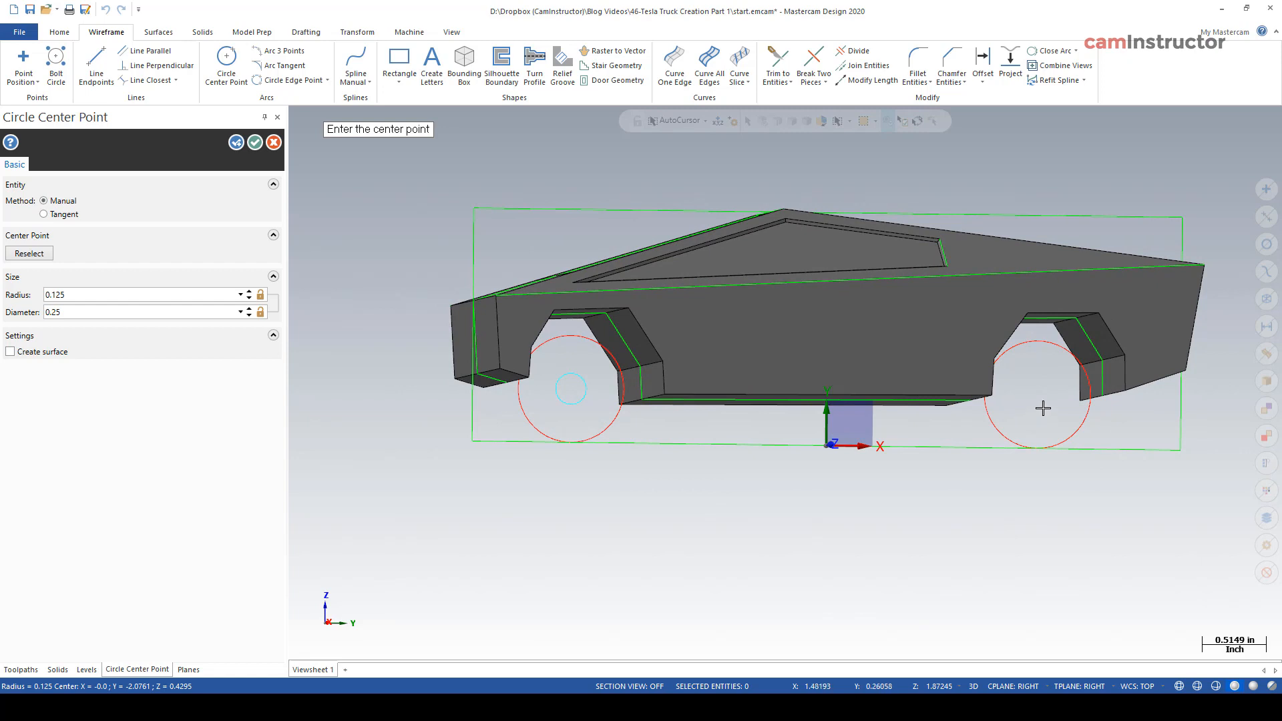
Draw a circle at the rear wheel circle's center and set its diameter to 0.25 in
{"action": "left_click", "coordinate": [1046, 408]}
{"action": "left_click", "coordinate": [1057, 409]}
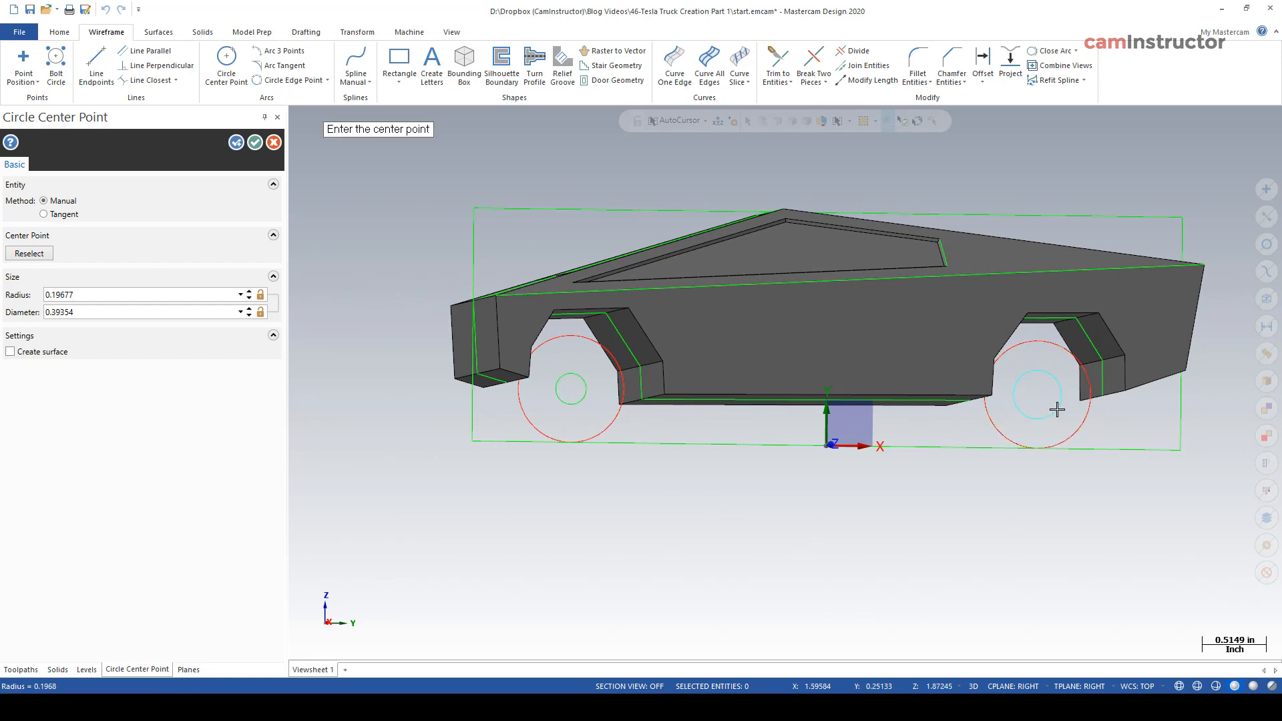
{"action": "double_click", "coordinate": [95, 312]}
{"action": "key", "text": "BackSpace"}
{"action": "left_click", "coordinate": [255, 142]}
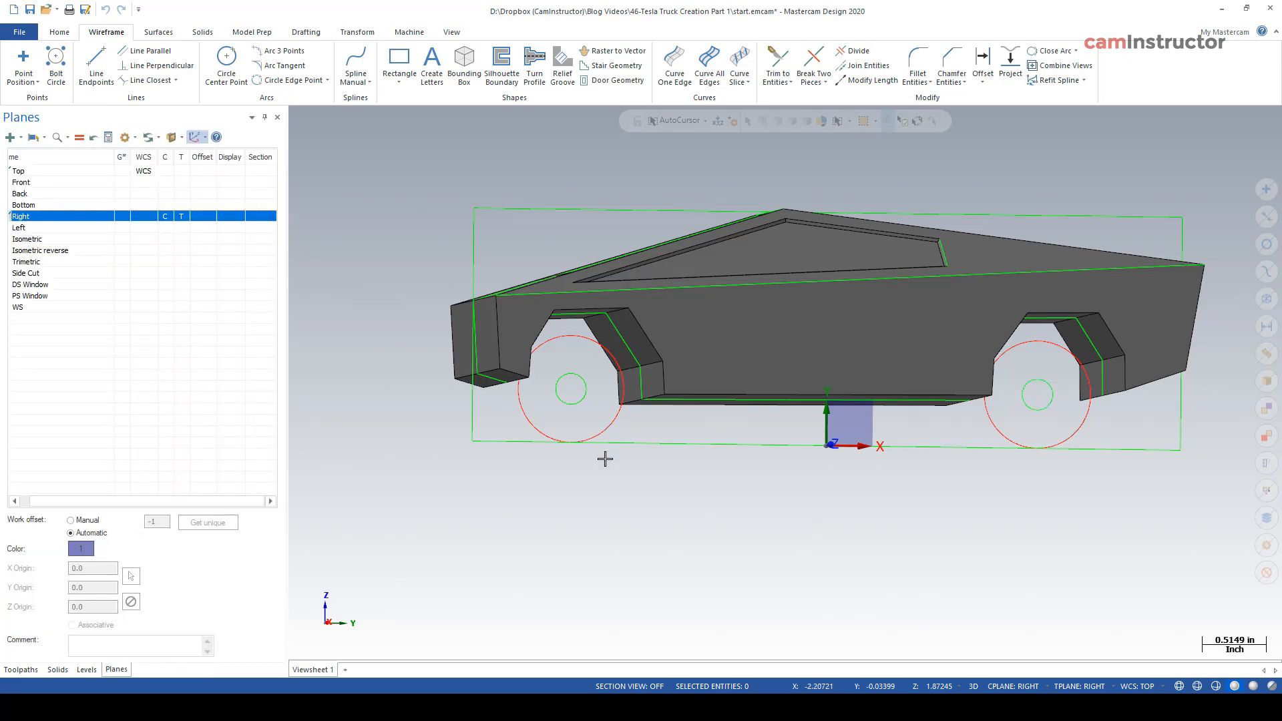
Return to the Right view and draw a 0.375 in diameter circle concentric with the front wheel circle
{"action": "right_click", "coordinate": [622, 476]}
{"action": "left_click", "coordinate": [682, 584]}
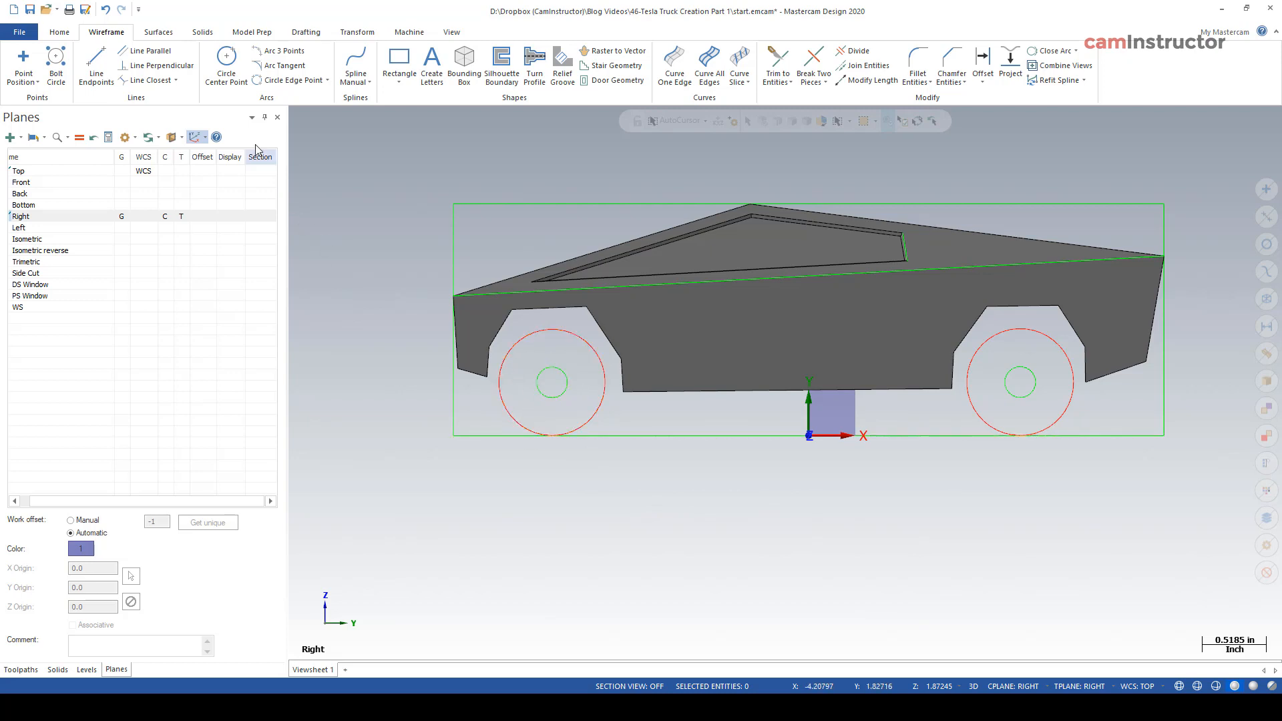
{"action": "left_click", "coordinate": [227, 63]}
{"action": "scroll", "coordinate": [515, 418], "scroll_direction": "up", "scroll_amount": 3}
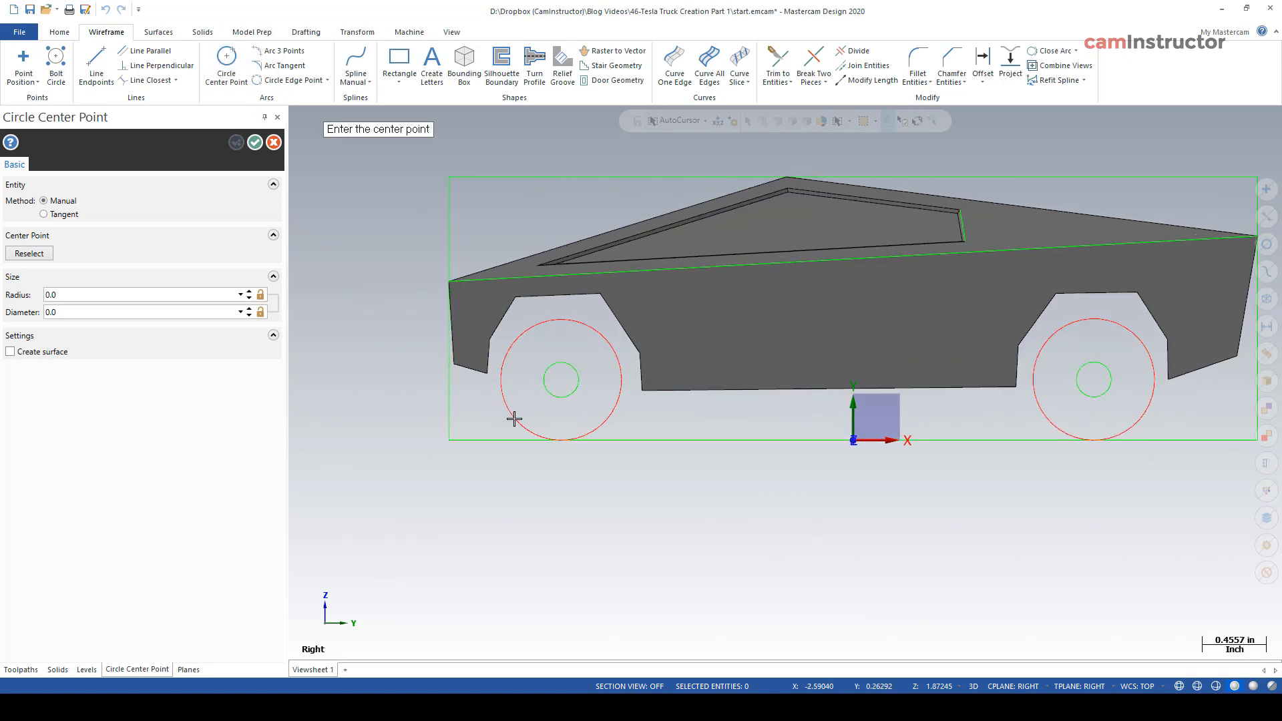
{"action": "left_click", "coordinate": [582, 373]}
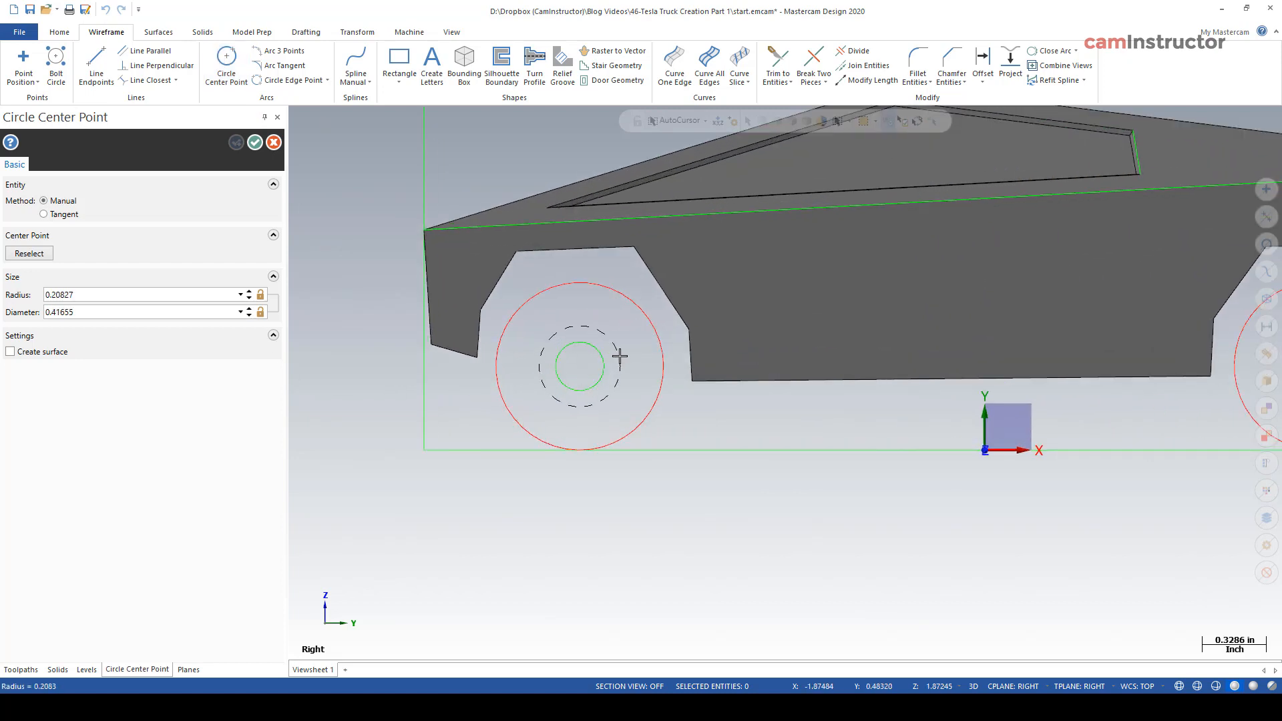
{"action": "left_click", "coordinate": [622, 357]}
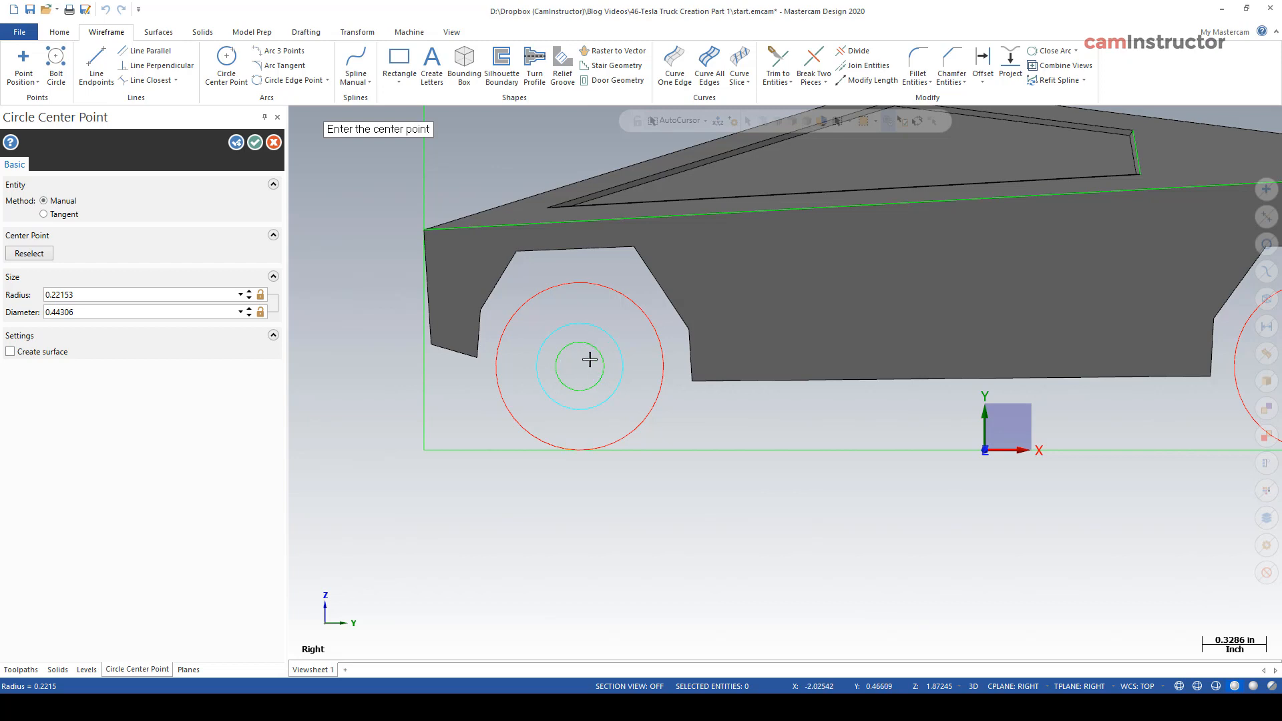
{"action": "left_click", "coordinate": [89, 313]}
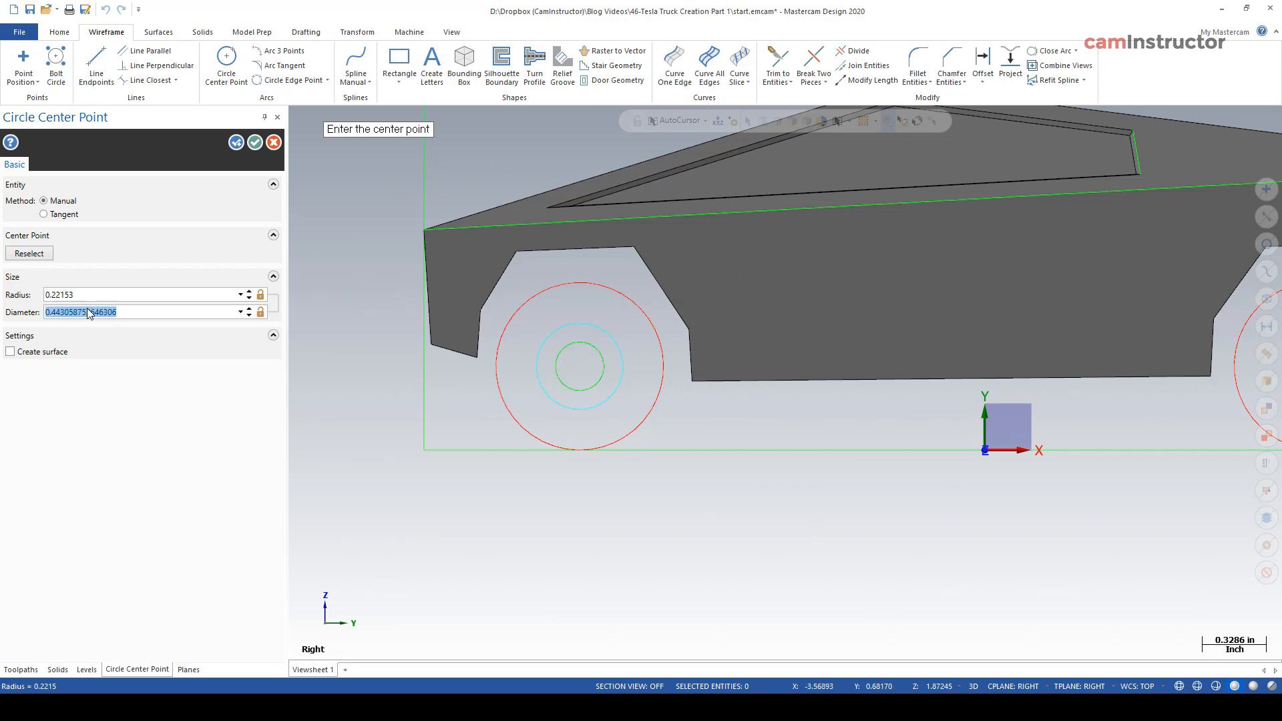
{"action": "key", "text": "BackSpace"}
{"action": "scroll", "coordinate": [498, 371], "scroll_direction": "down", "scroll_amount": 2}
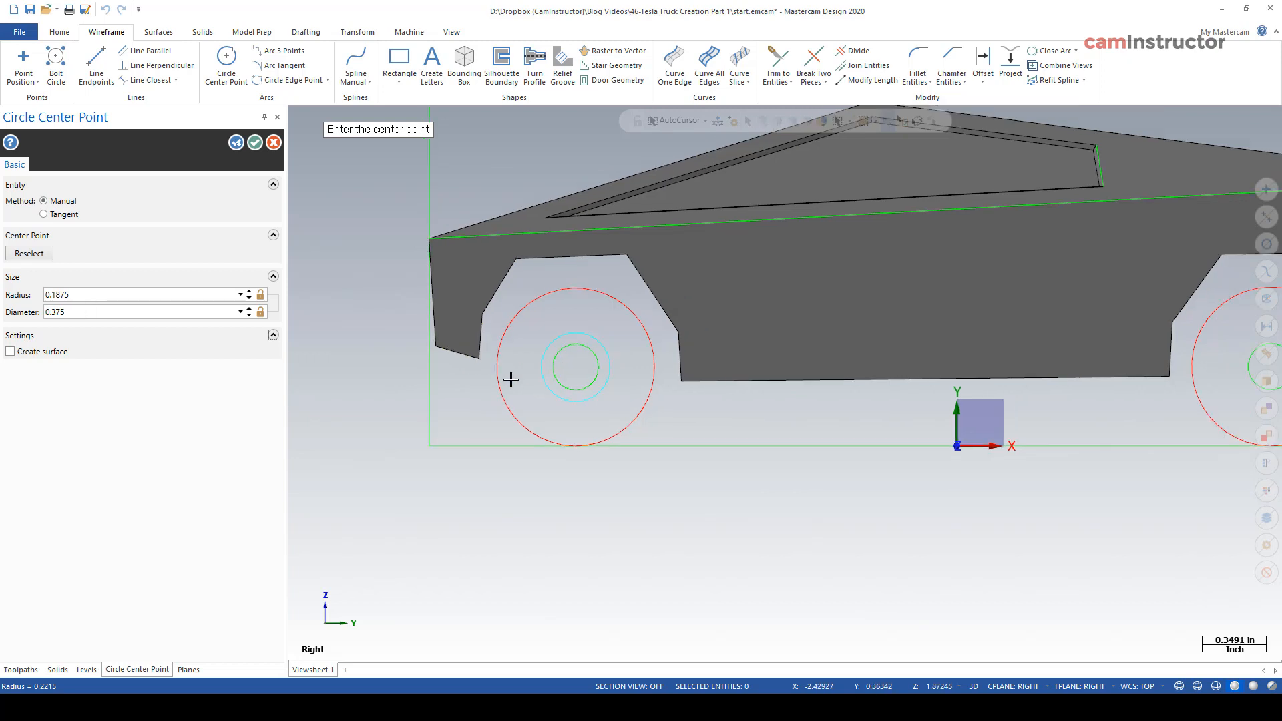
Draw a 0.375 in diameter circle concentric with the rear wheel circle
{"action": "left_click", "coordinate": [1143, 369]}
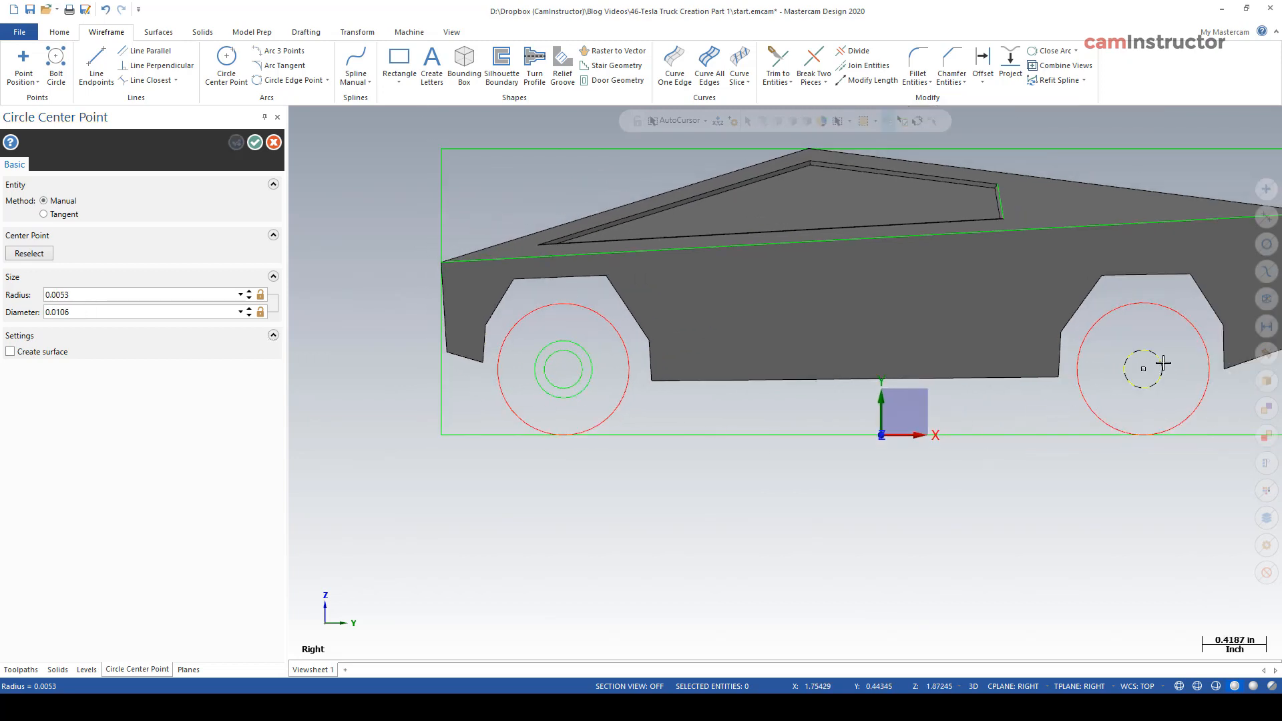
{"action": "left_click", "coordinate": [1172, 354]}
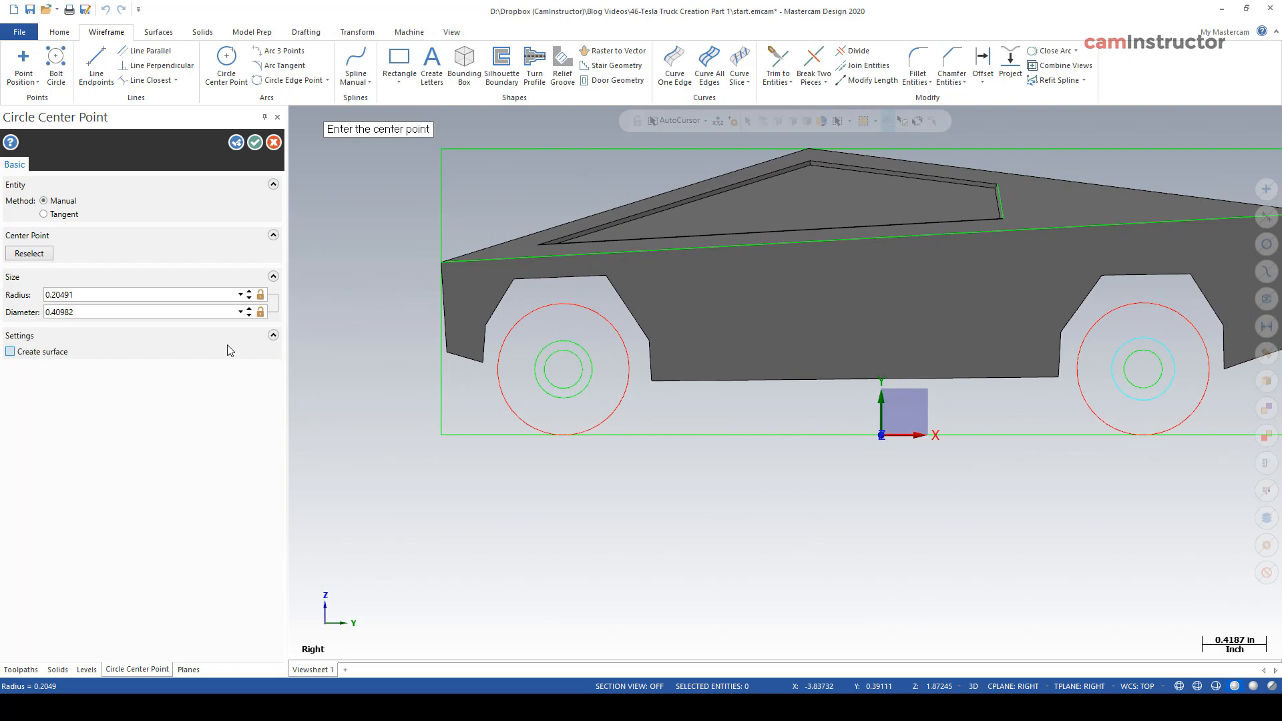
{"action": "double_click", "coordinate": [161, 308]}
{"action": "type", "text": "375"}
{"action": "left_click", "coordinate": [255, 142]}
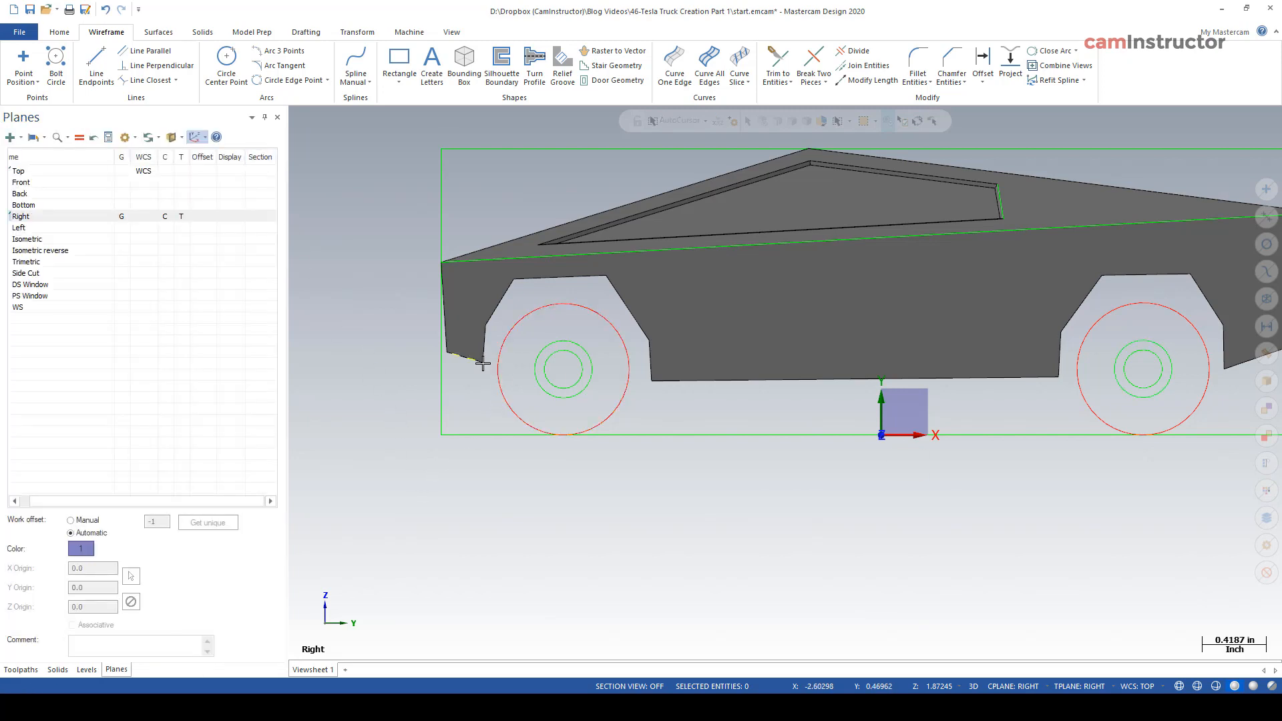
Draw a two-endpoint line across the front wheel well opening, joining its two lower corners
{"action": "left_click", "coordinate": [96, 63]}
{"action": "middle_click_drag", "start_coordinate": [582, 504], "coordinate": [580, 482]}
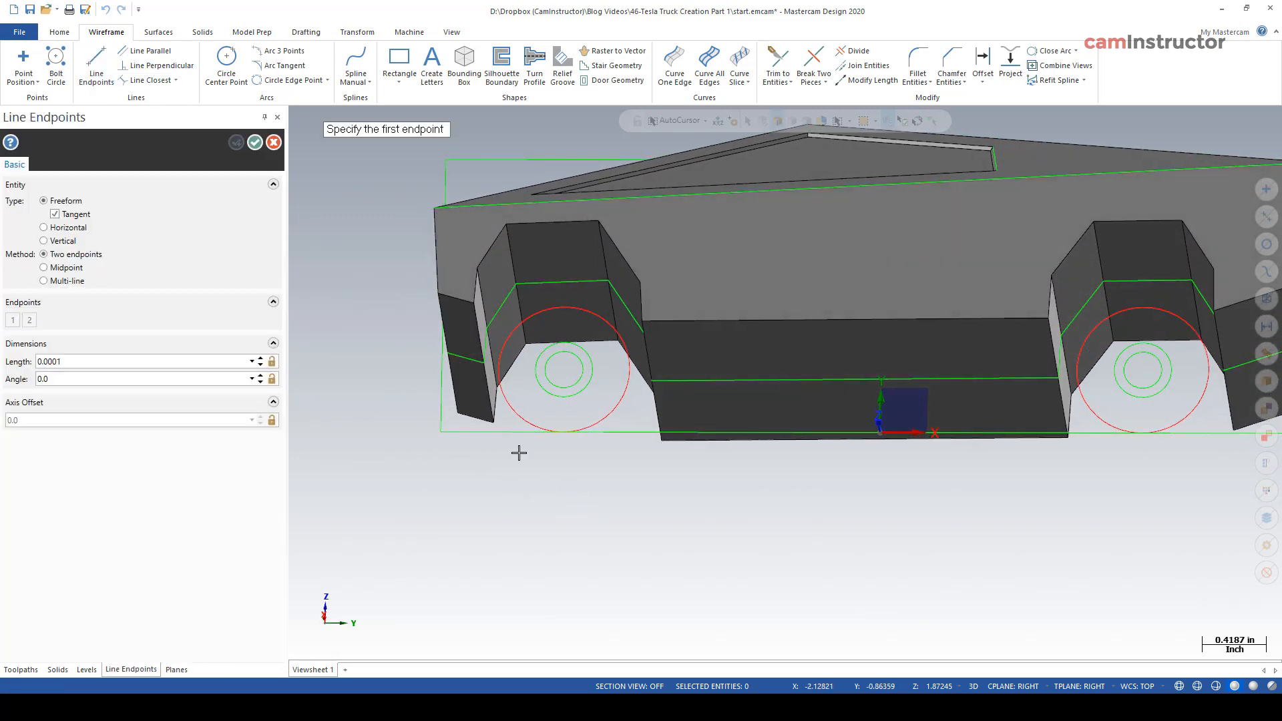
{"action": "scroll", "coordinate": [518, 450], "scroll_direction": "up", "scroll_amount": 2}
{"action": "left_click", "coordinate": [480, 342]}
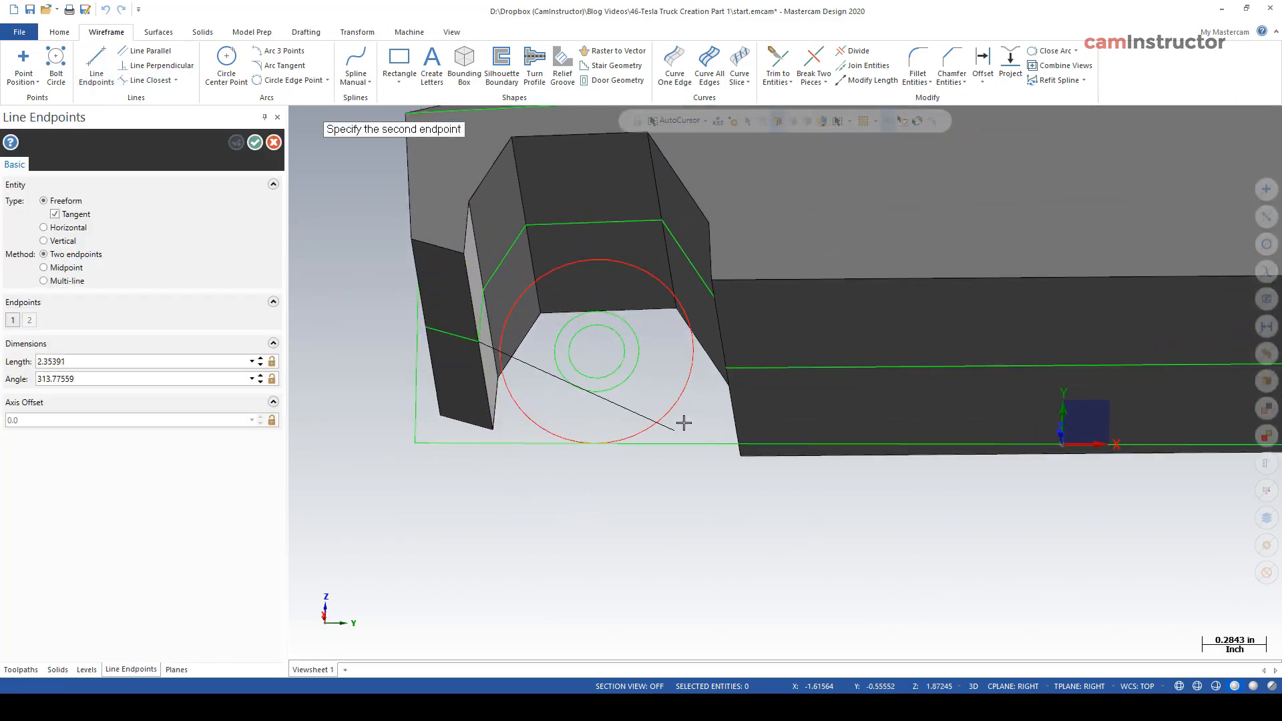
{"action": "left_click", "coordinate": [726, 371]}
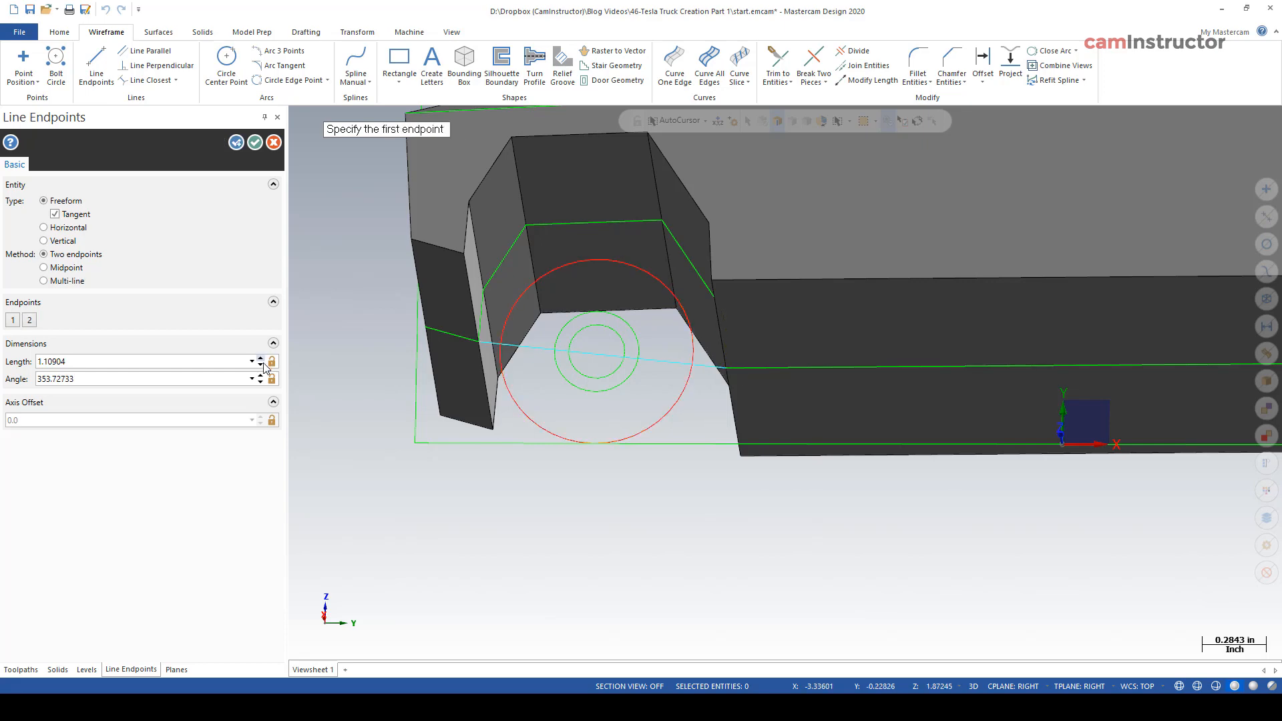
Draw a matching line between the lower corners of the rear wheel well opening
{"action": "scroll", "coordinate": [461, 423], "scroll_direction": "down", "scroll_amount": 3}
{"action": "scroll", "coordinate": [988, 454], "scroll_direction": "up", "scroll_amount": 1}
{"action": "scroll", "coordinate": [993, 434], "scroll_direction": "up", "scroll_amount": 1}
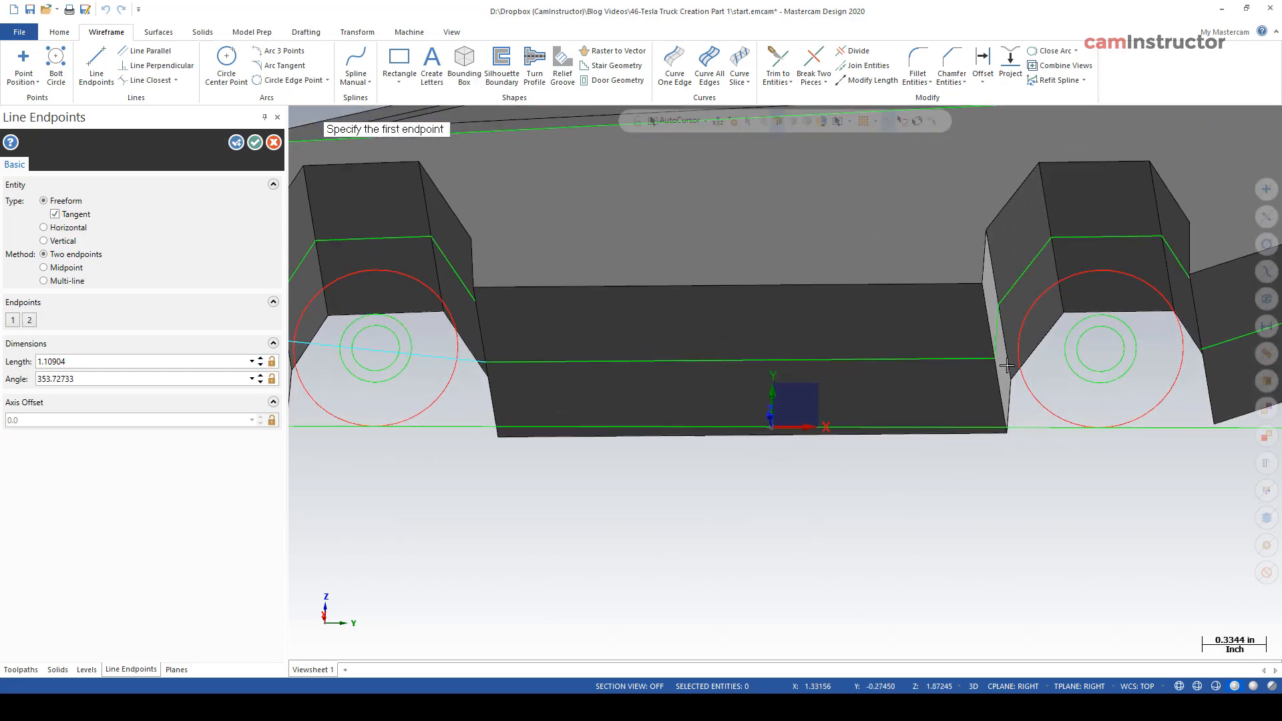
{"action": "left_click", "coordinate": [996, 359]}
{"action": "left_click", "coordinate": [1202, 348]}
{"action": "left_click", "coordinate": [256, 144]}
Using Divide in Trim mode, remove the upper half of the front 0.375 in circle and the line segments inside it
{"action": "middle_click_drag", "start_coordinate": [719, 449], "coordinate": [495, 486]}
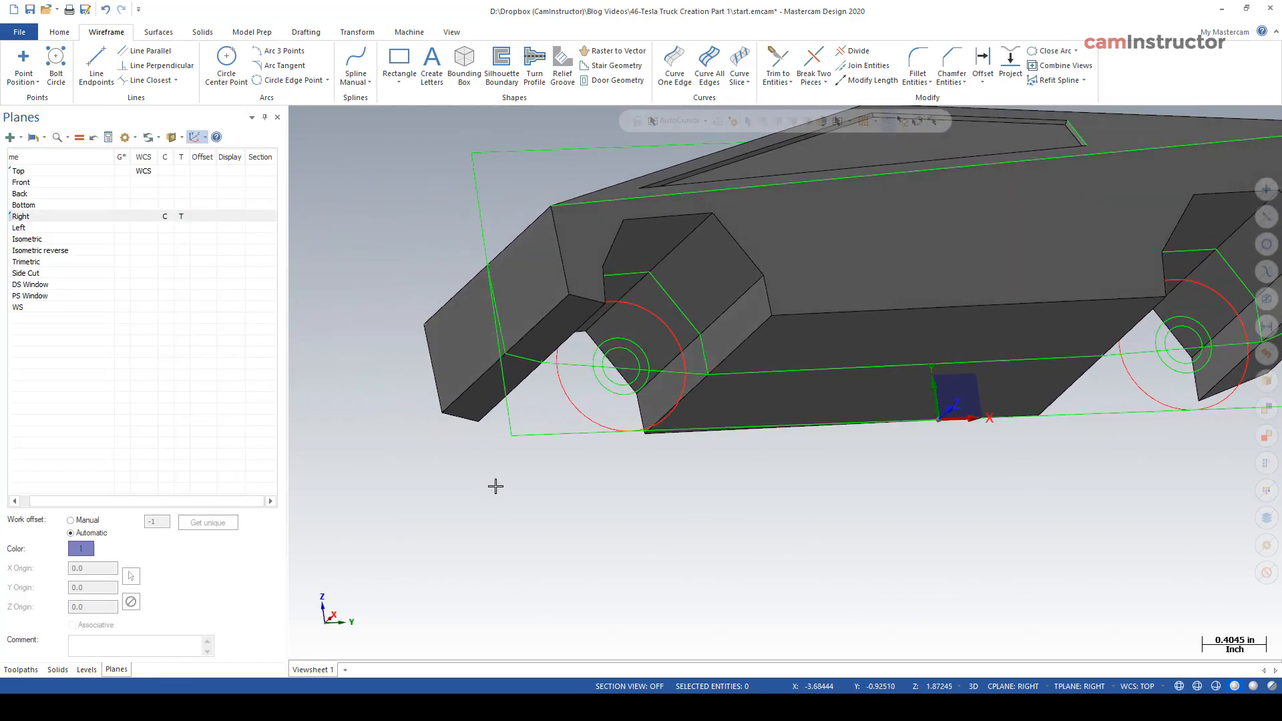
{"action": "scroll", "coordinate": [495, 486], "scroll_direction": "up", "scroll_amount": 5}
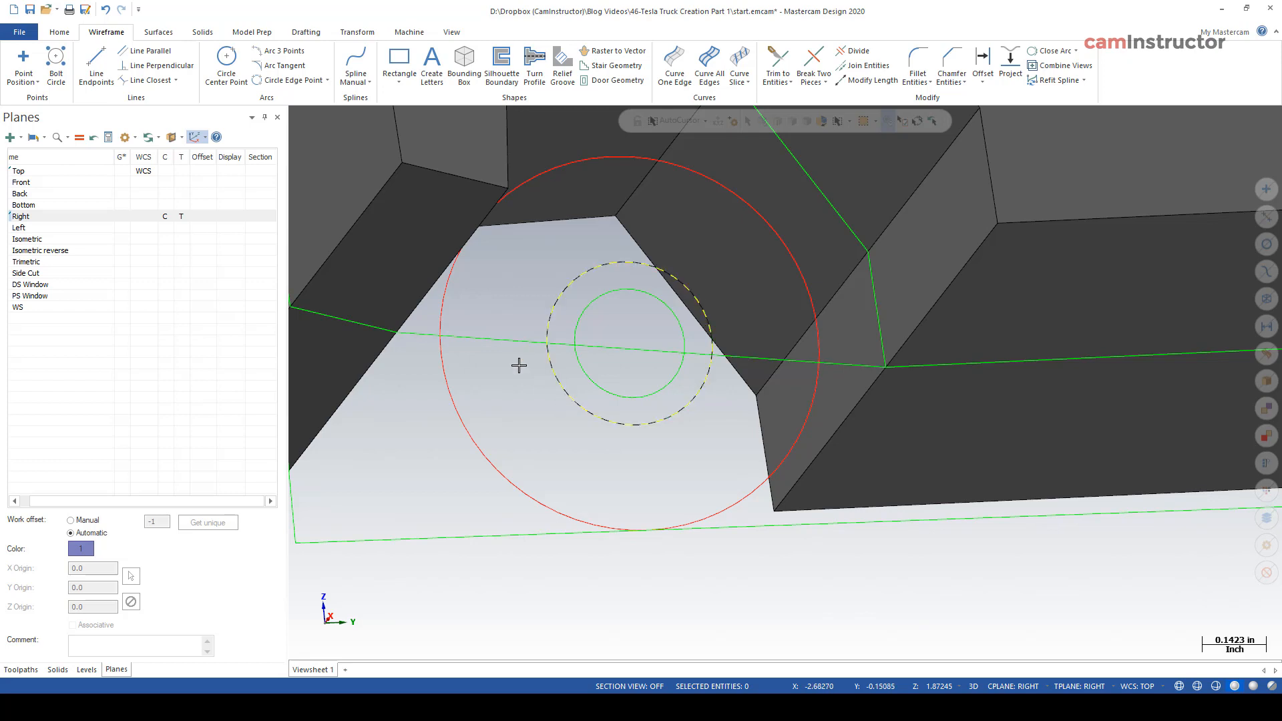
{"action": "middle_click_drag", "start_coordinate": [767, 288], "coordinate": [728, 285], "text": "shift"}
{"action": "left_click", "coordinate": [851, 53]}
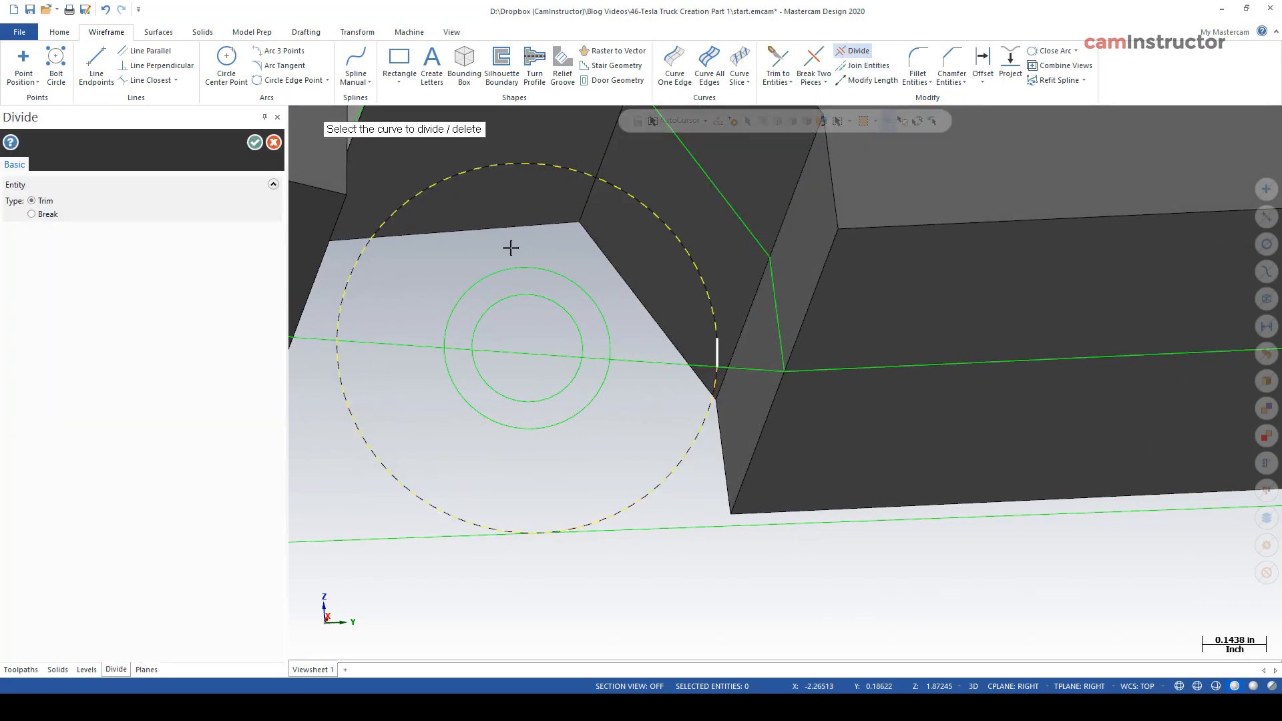
{"action": "left_click", "coordinate": [478, 276]}
{"action": "middle_click_drag", "start_coordinate": [488, 269], "coordinate": [626, 349]}
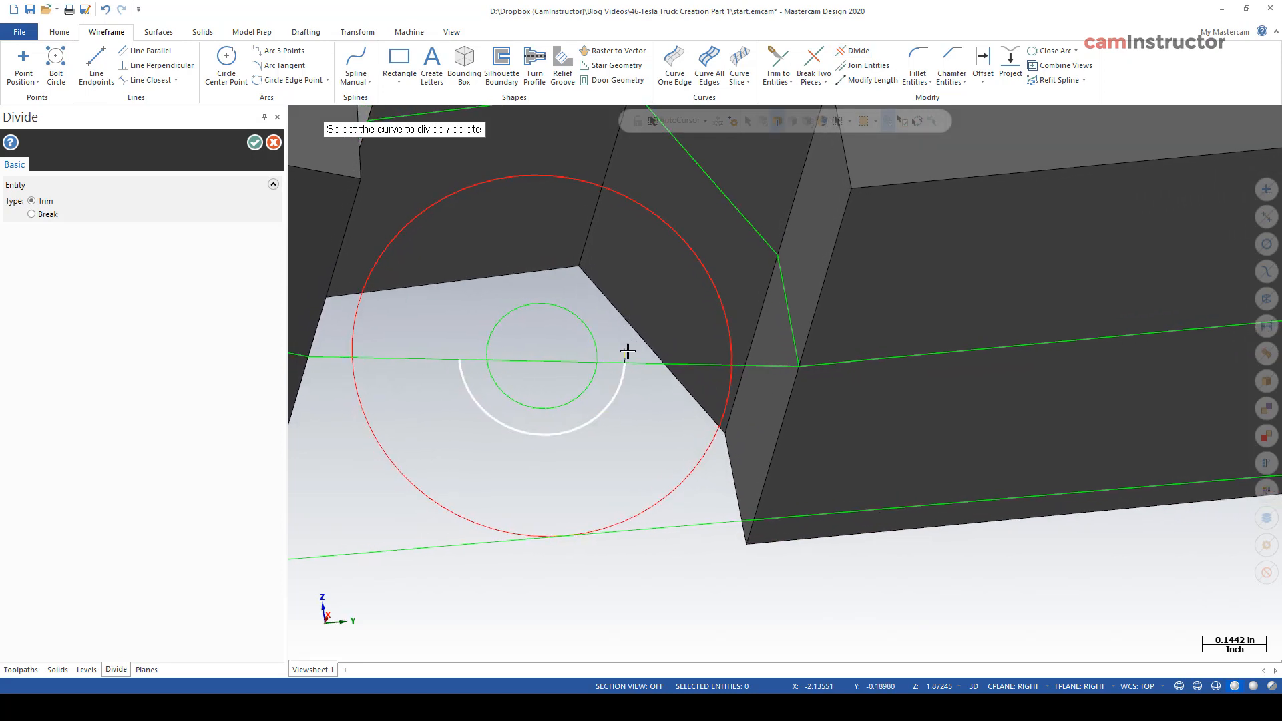
{"action": "left_click", "coordinate": [530, 358]}
{"action": "left_click", "coordinate": [471, 359]}
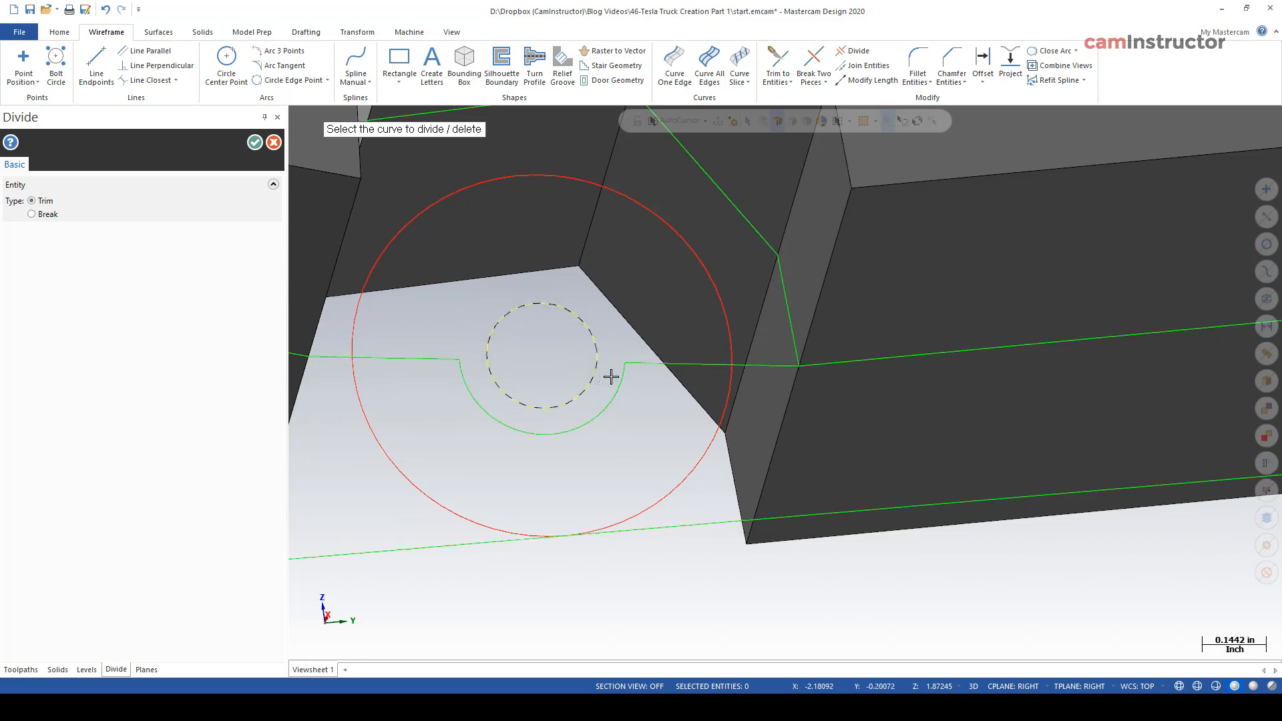
Trim away the upper half of the rear 0.375 in circle and the line segments inside it
{"action": "middle_click_drag", "start_coordinate": [609, 375], "coordinate": [595, 463]}
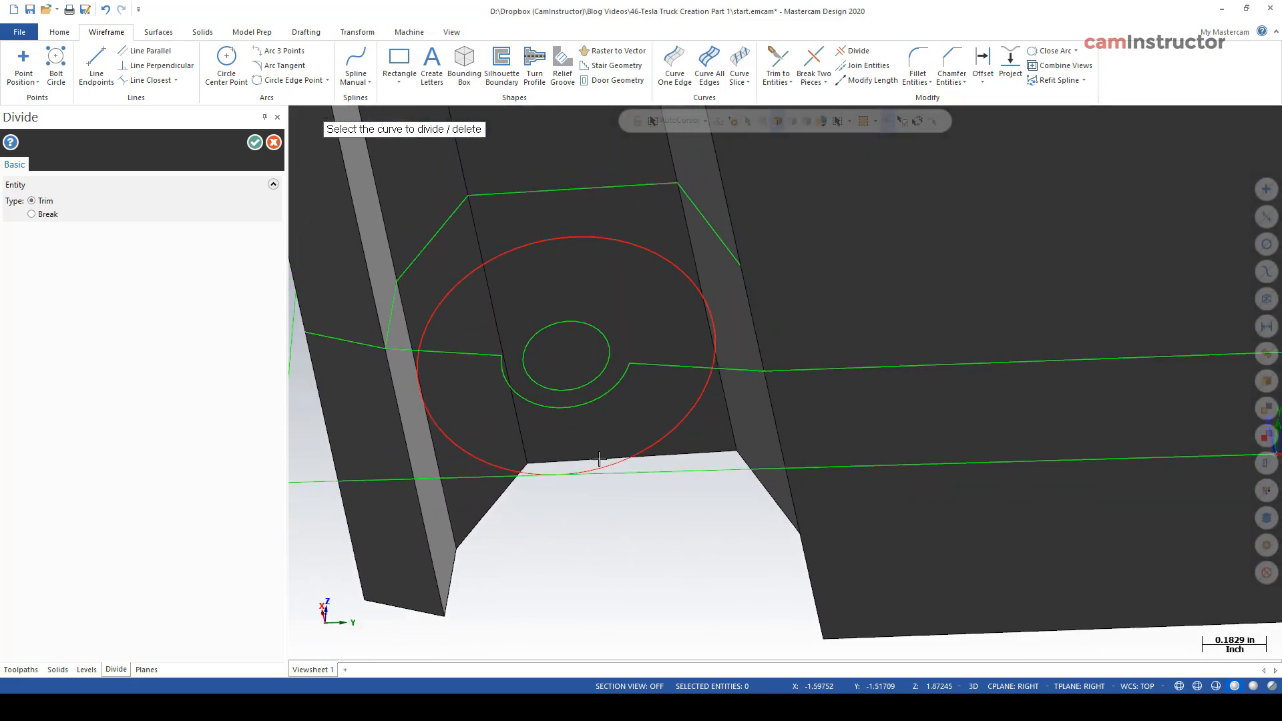
{"action": "middle_click_drag", "start_coordinate": [652, 287], "coordinate": [801, 516]}
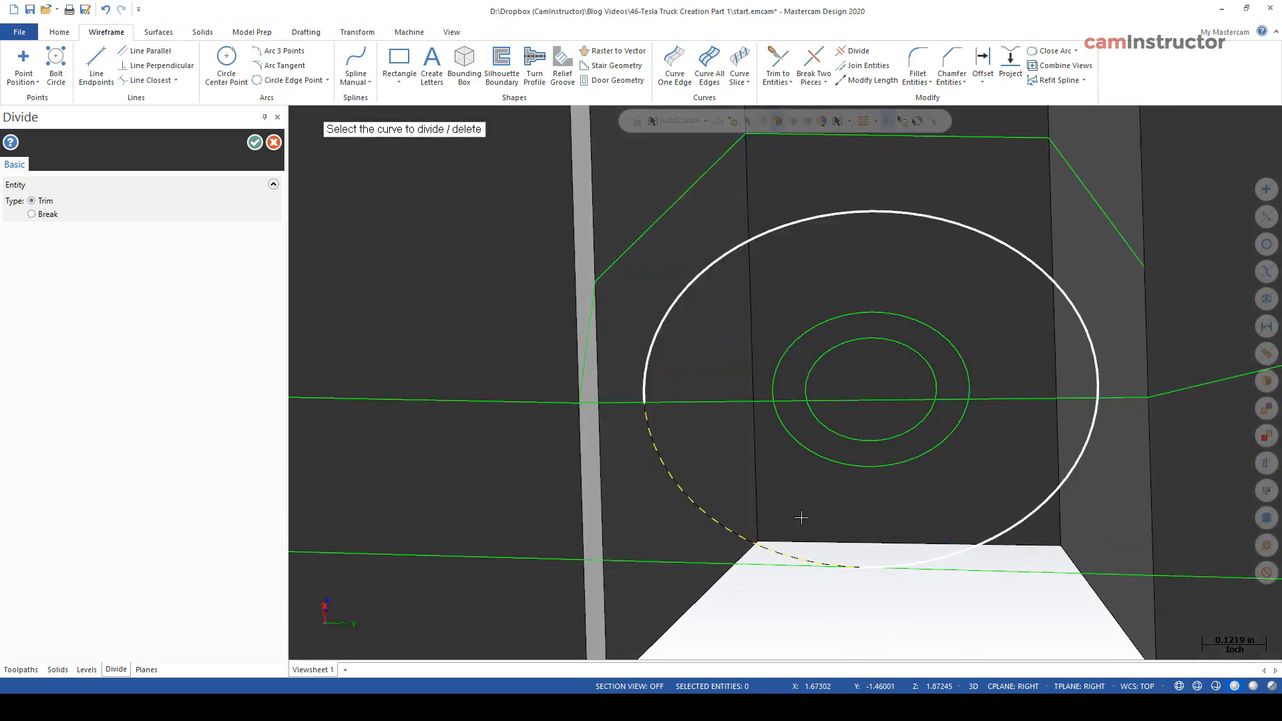
{"action": "left_click", "coordinate": [864, 309]}
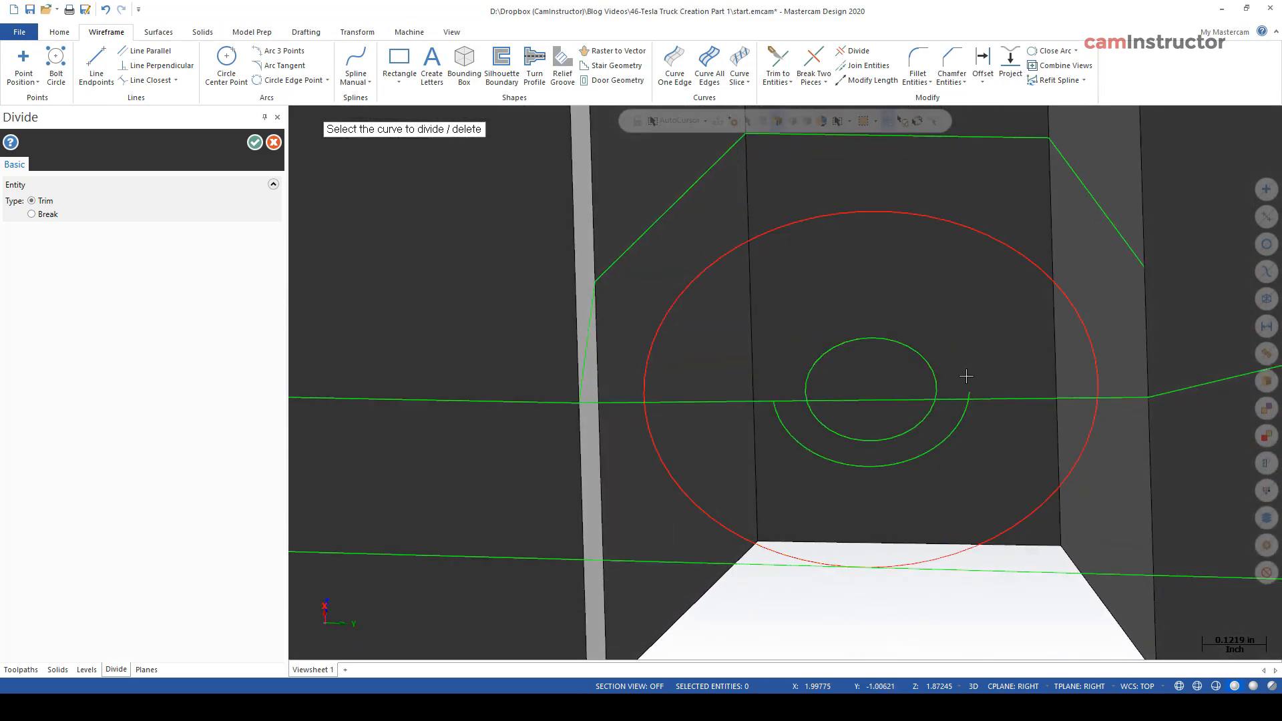
{"action": "left_click", "coordinate": [955, 398]}
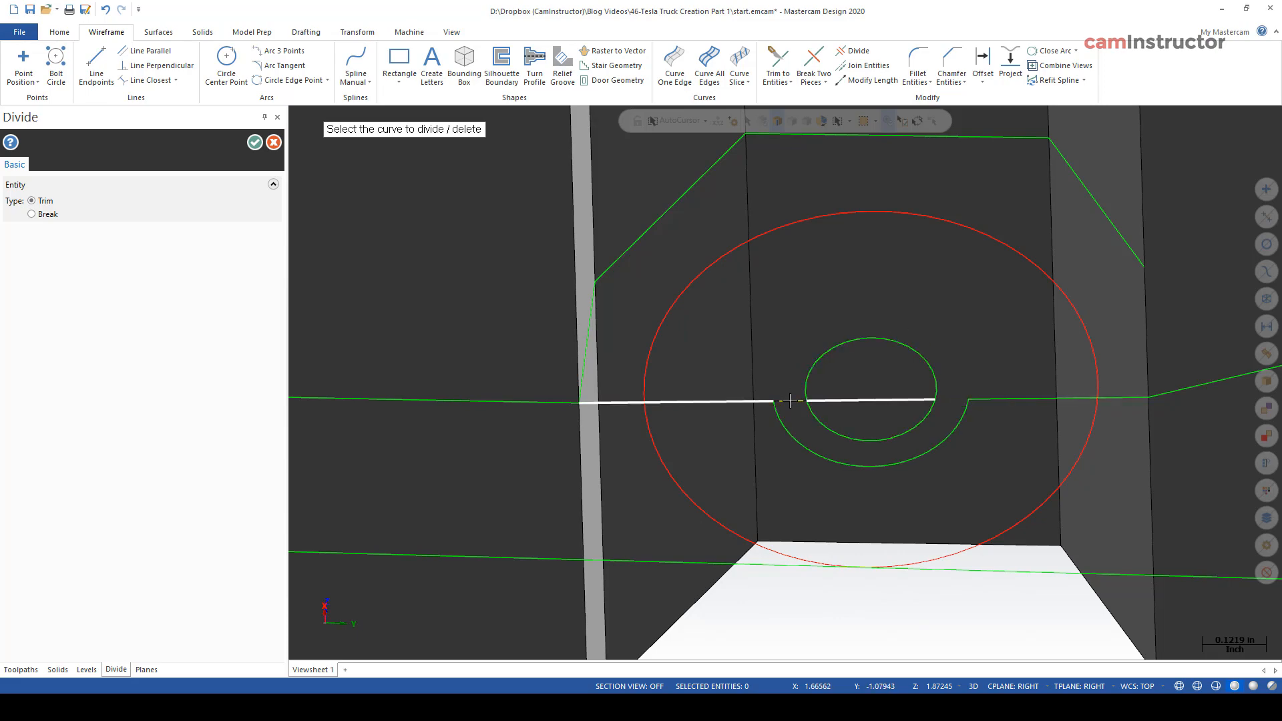
{"action": "left_click", "coordinate": [790, 401]}
{"action": "left_click", "coordinate": [866, 400]}
{"action": "scroll", "coordinate": [879, 460], "scroll_direction": "down", "scroll_amount": 2}
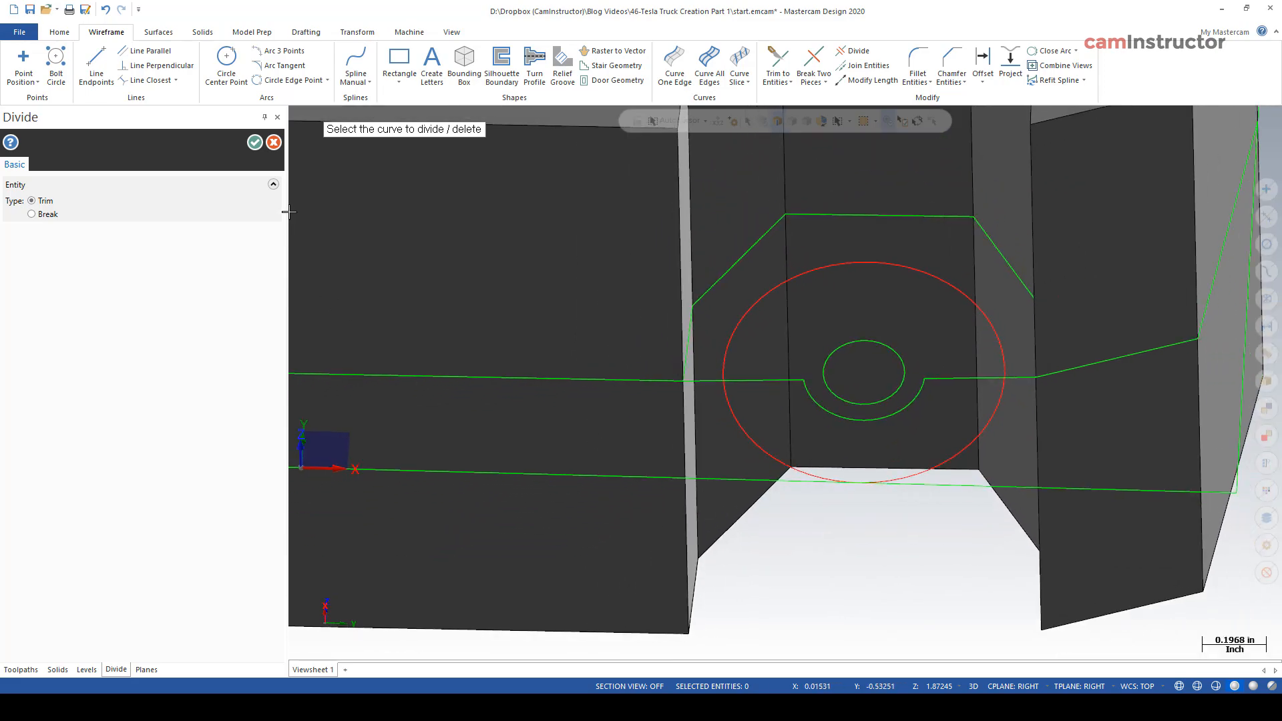
{"action": "left_click", "coordinate": [254, 142]}
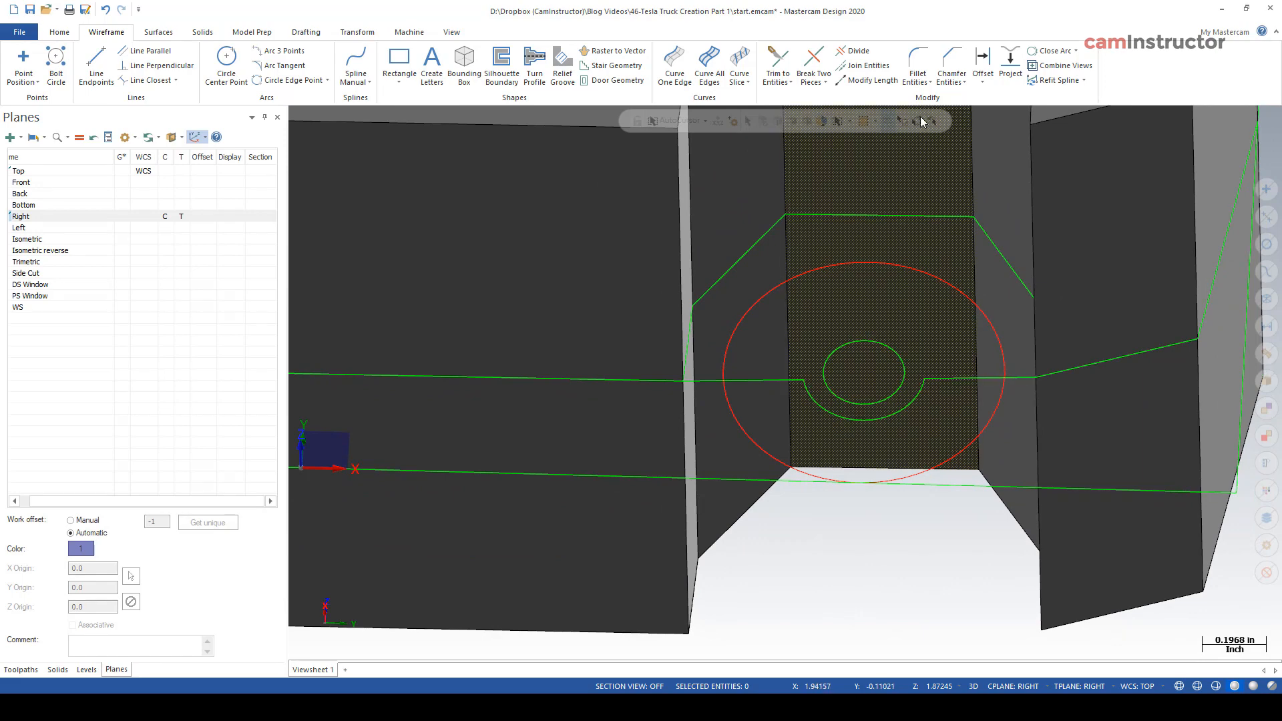
Add 0.25 in radius fillets where the rear wheel well line meets both ends of the lower arc
{"action": "left_click", "coordinate": [919, 61]}
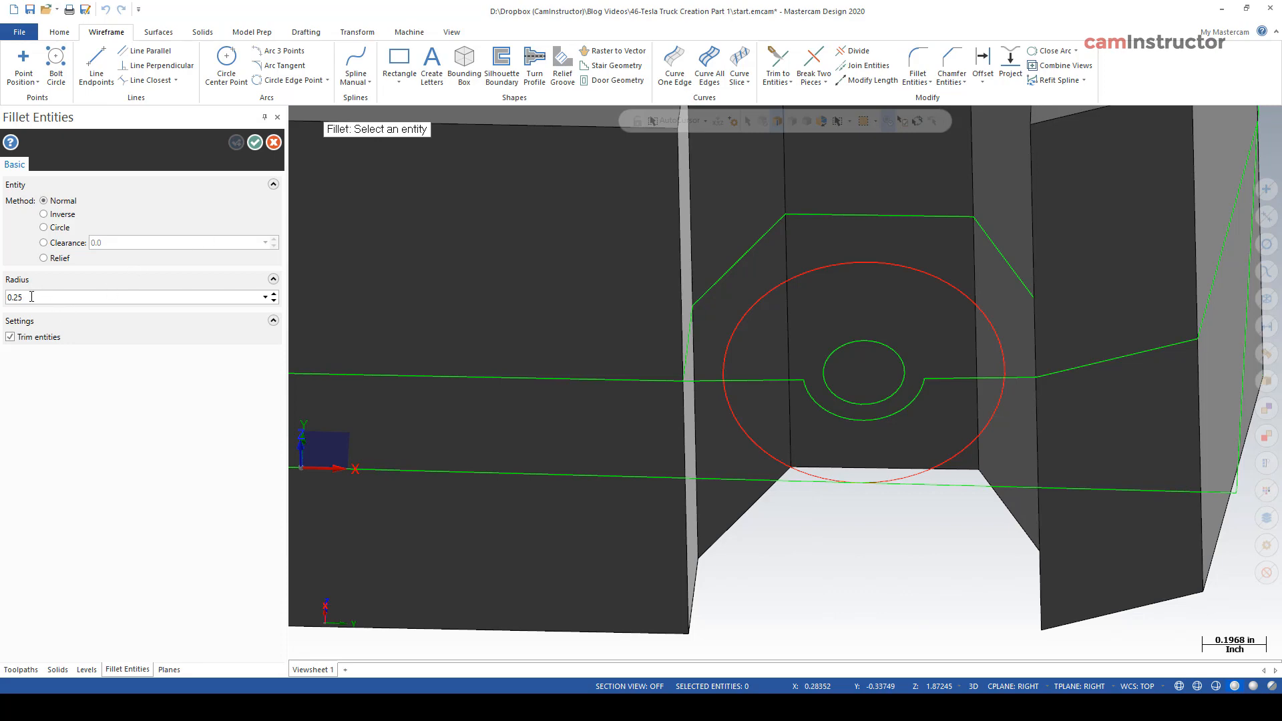
{"action": "scroll", "coordinate": [706, 431], "scroll_direction": "up", "scroll_amount": 1}
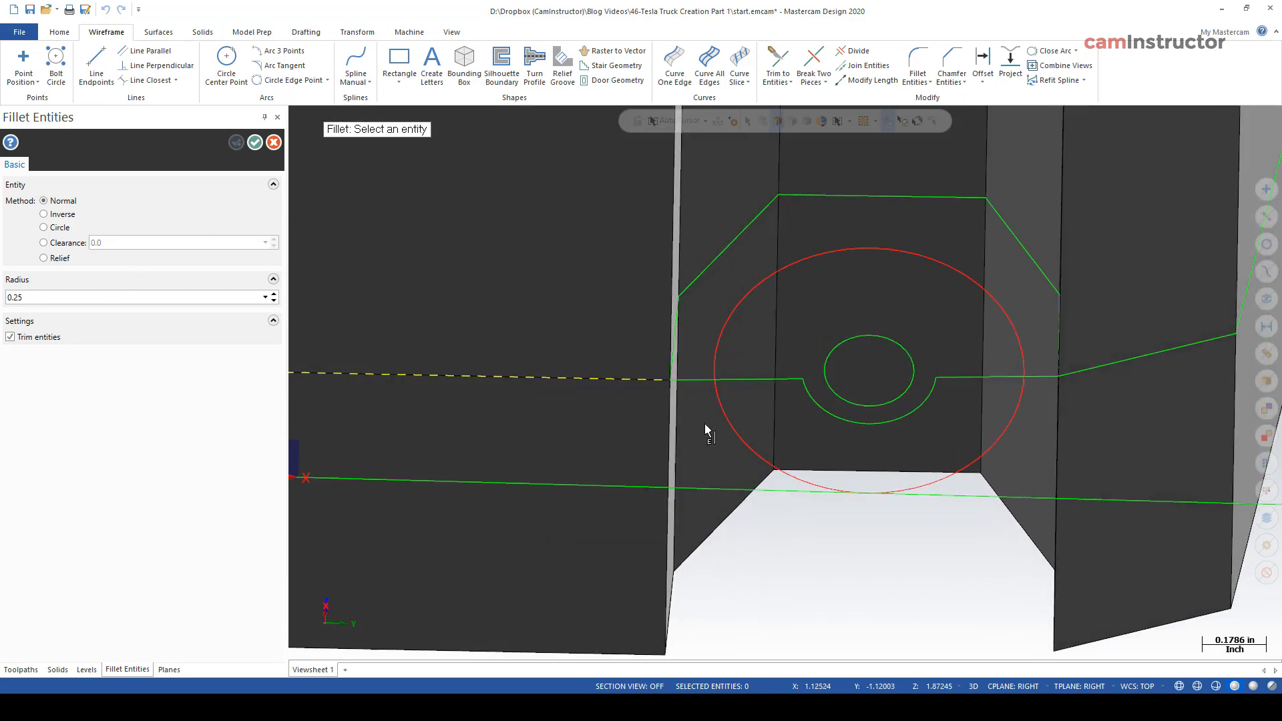
{"action": "scroll", "coordinate": [894, 381], "scroll_direction": "up", "scroll_amount": 3}
{"action": "left_click", "coordinate": [1021, 372]}
{"action": "left_click", "coordinate": [929, 403]}
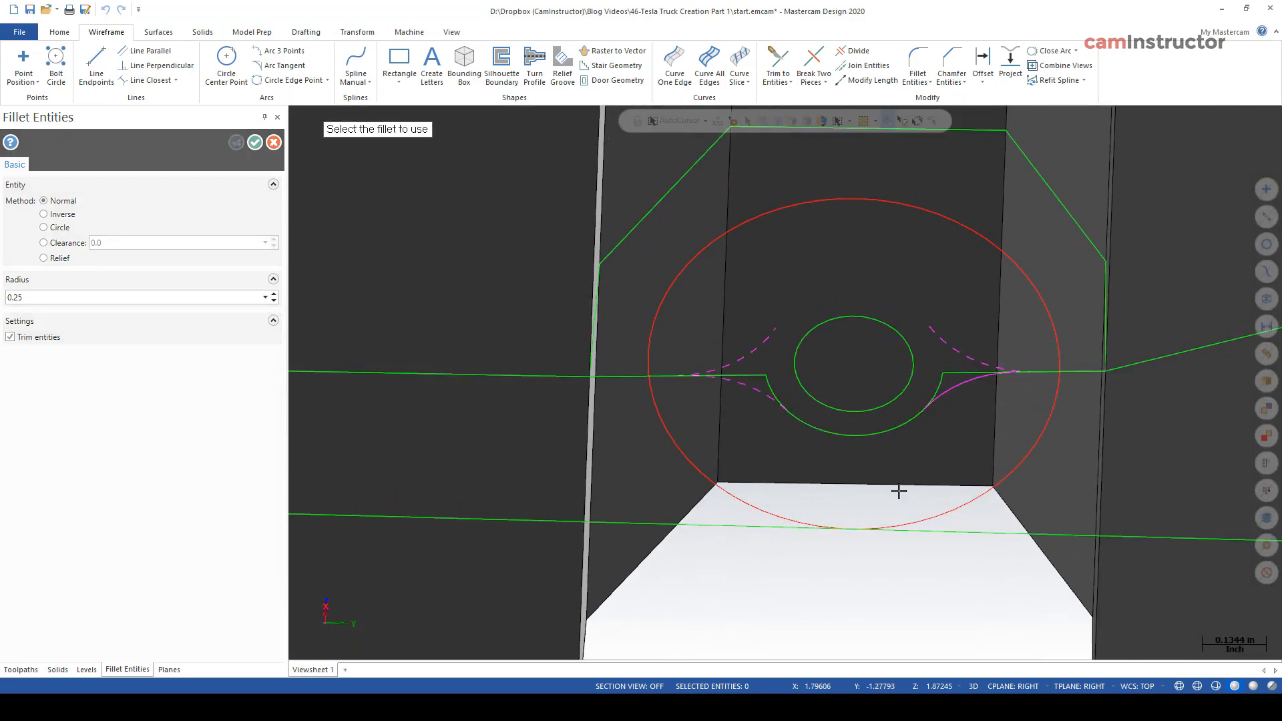
{"action": "left_click", "coordinate": [965, 390]}
{"action": "left_click", "coordinate": [784, 408]}
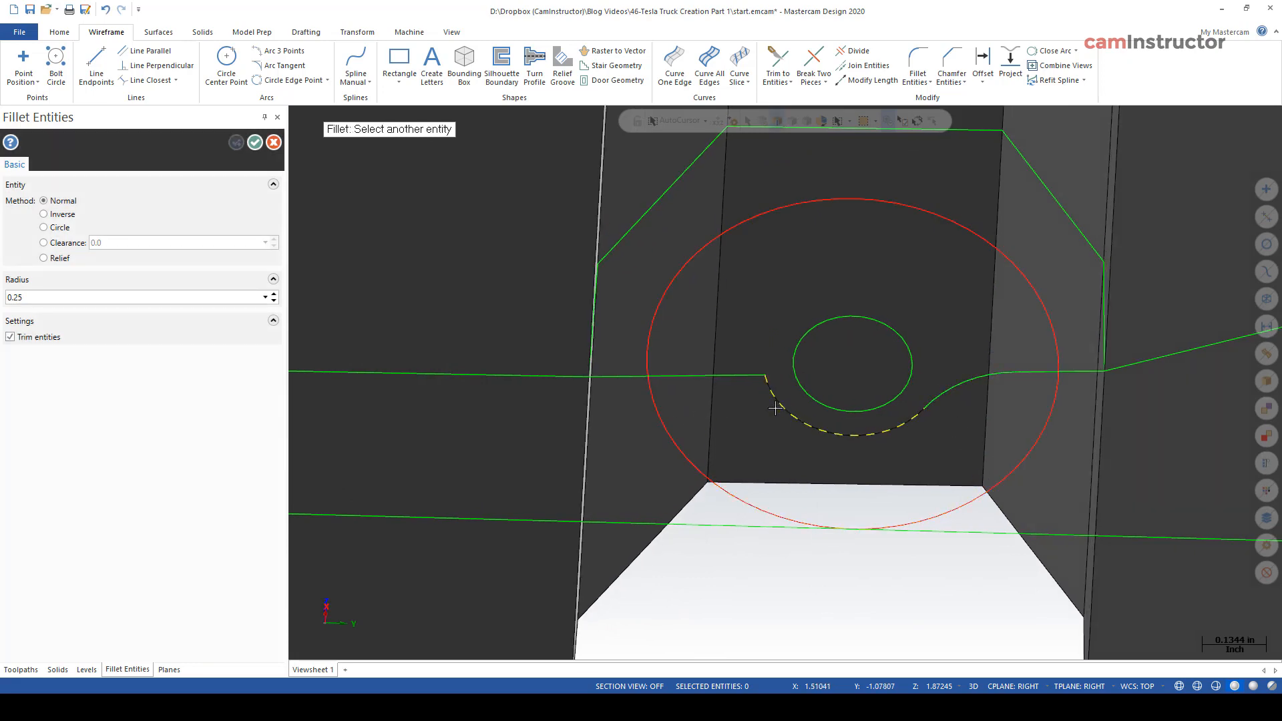
{"action": "left_click", "coordinate": [694, 379]}
{"action": "left_click", "coordinate": [746, 392]}
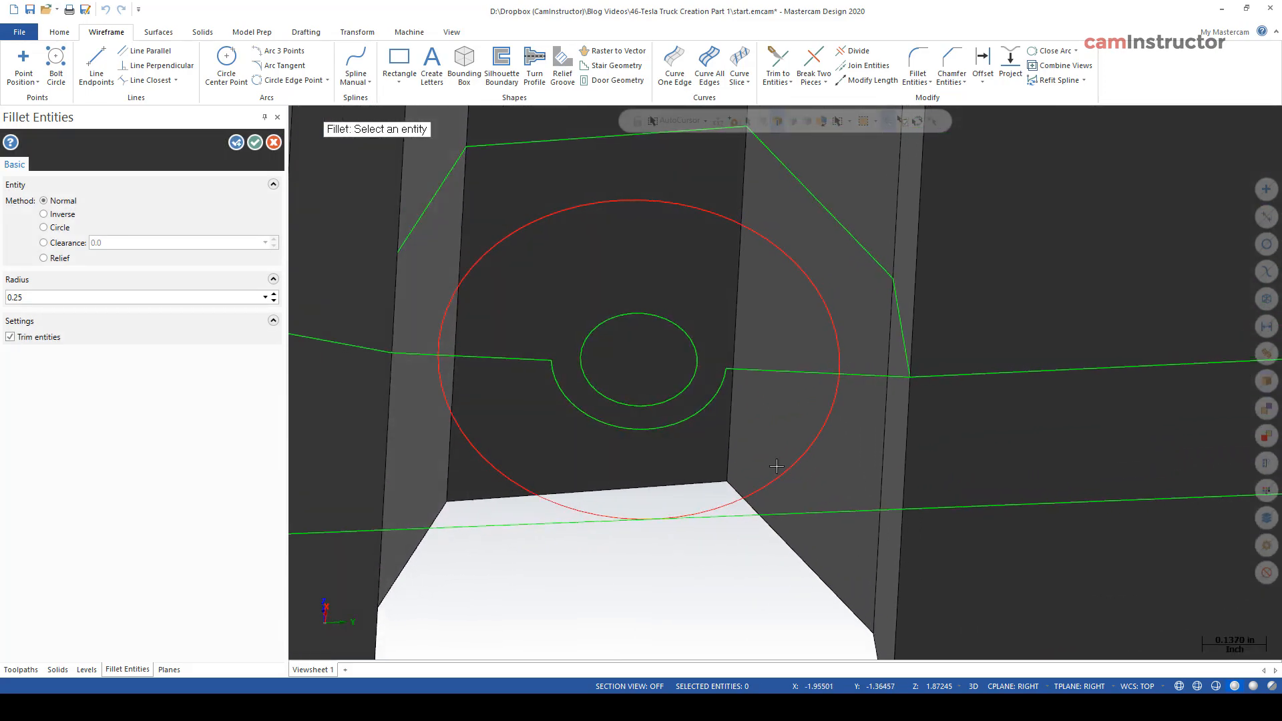
Fillet both junctions between the front wheel well line and the lower arc with a 0.25 in radius
{"action": "left_click", "coordinate": [805, 374]}
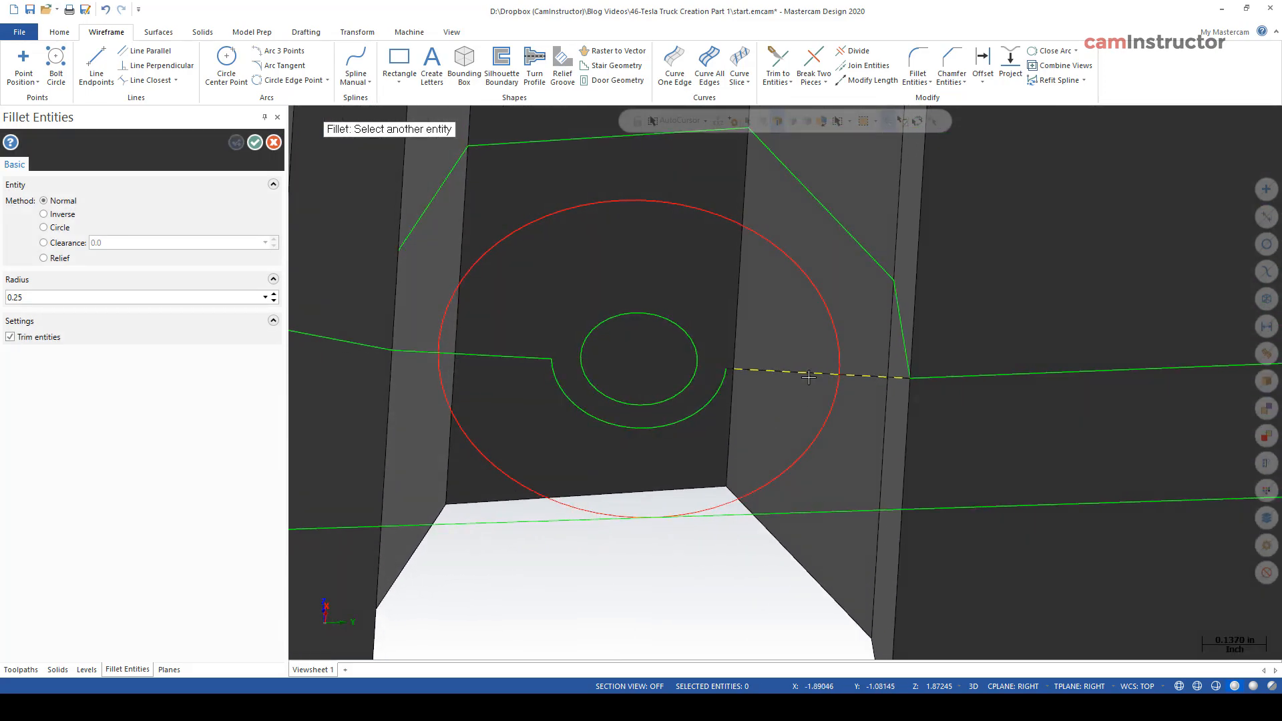
{"action": "left_click", "coordinate": [688, 427]}
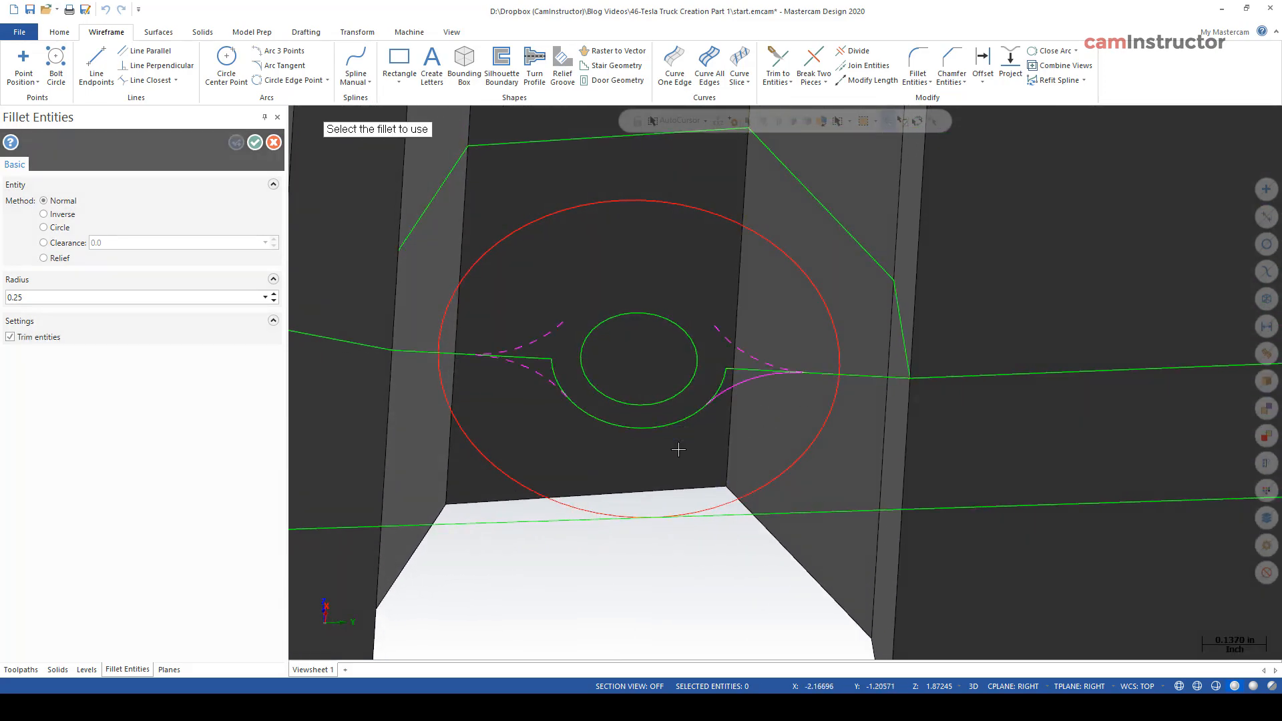
{"action": "left_click", "coordinate": [755, 383]}
{"action": "left_click", "coordinate": [567, 402]}
{"action": "left_click", "coordinate": [463, 361]}
{"action": "left_click", "coordinate": [527, 377]}
{"action": "middle_click_drag", "start_coordinate": [527, 378], "coordinate": [507, 361]}
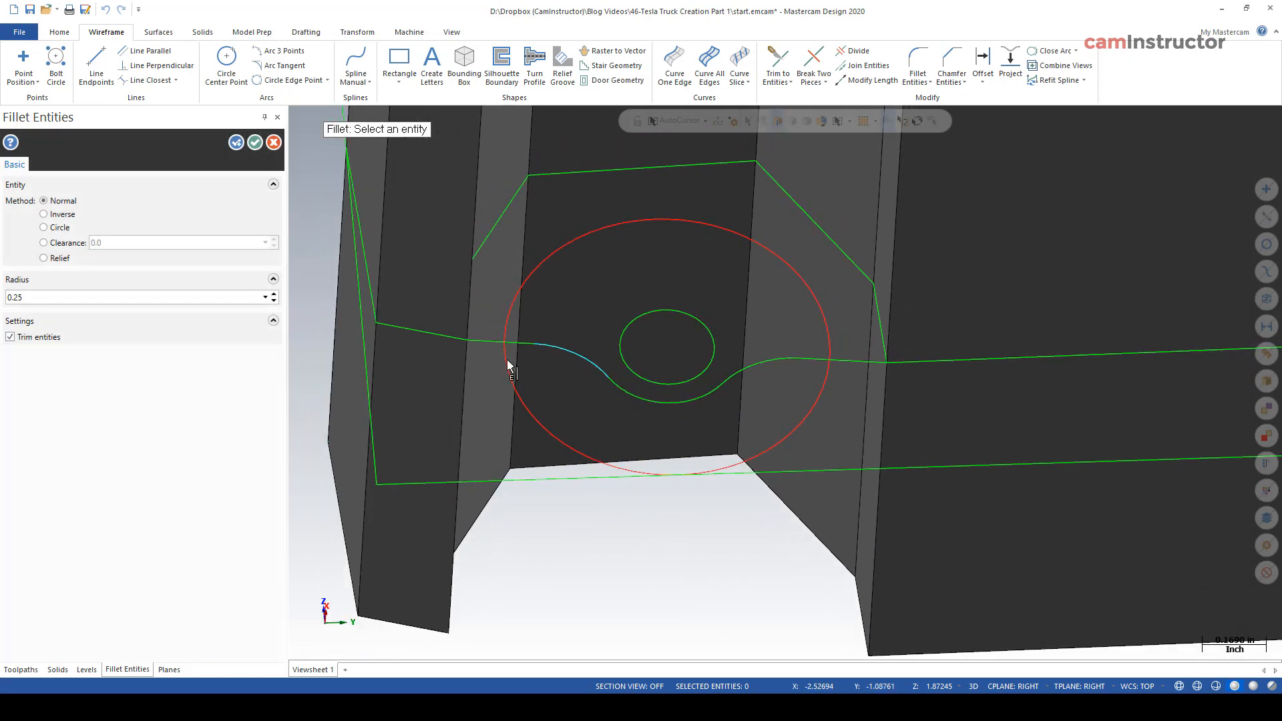
{"action": "left_click", "coordinate": [255, 142]}
{"action": "scroll", "coordinate": [767, 314], "scroll_direction": "down", "scroll_amount": 1}
{"action": "middle_click_drag", "start_coordinate": [945, 393], "coordinate": [855, 389]}
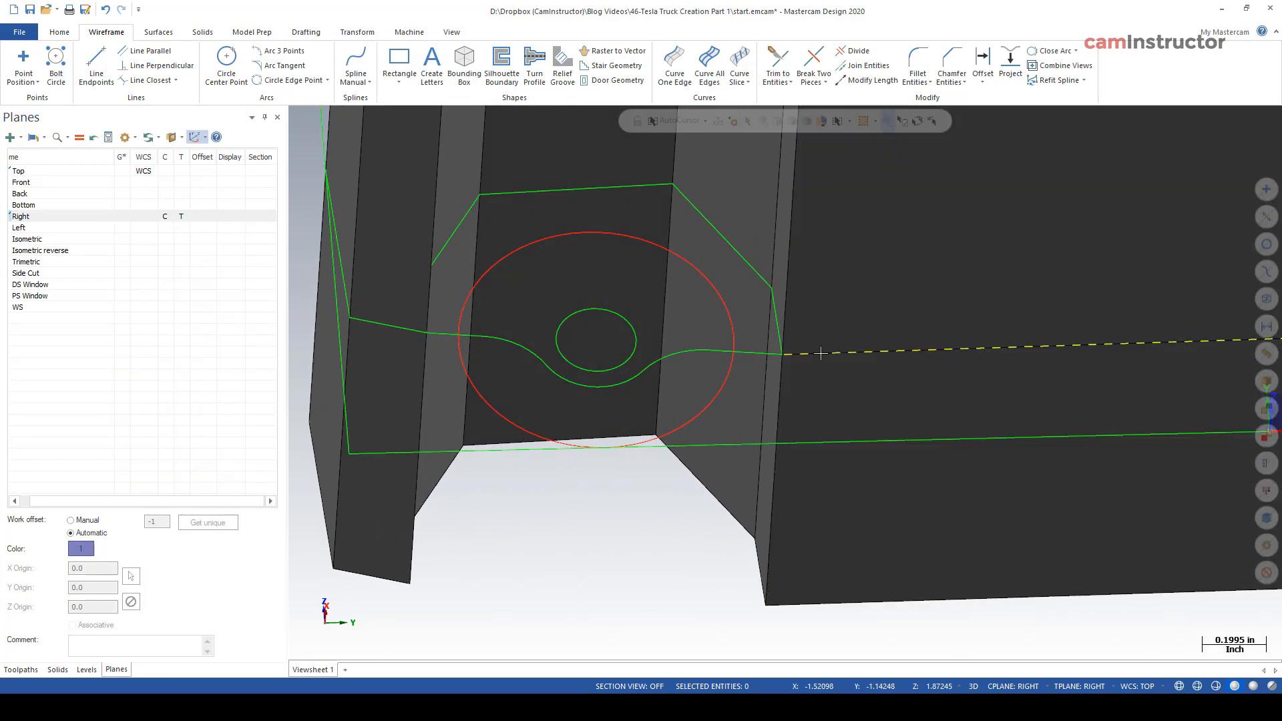
{"action": "middle_click_drag", "start_coordinate": [764, 351], "coordinate": [570, 412]}
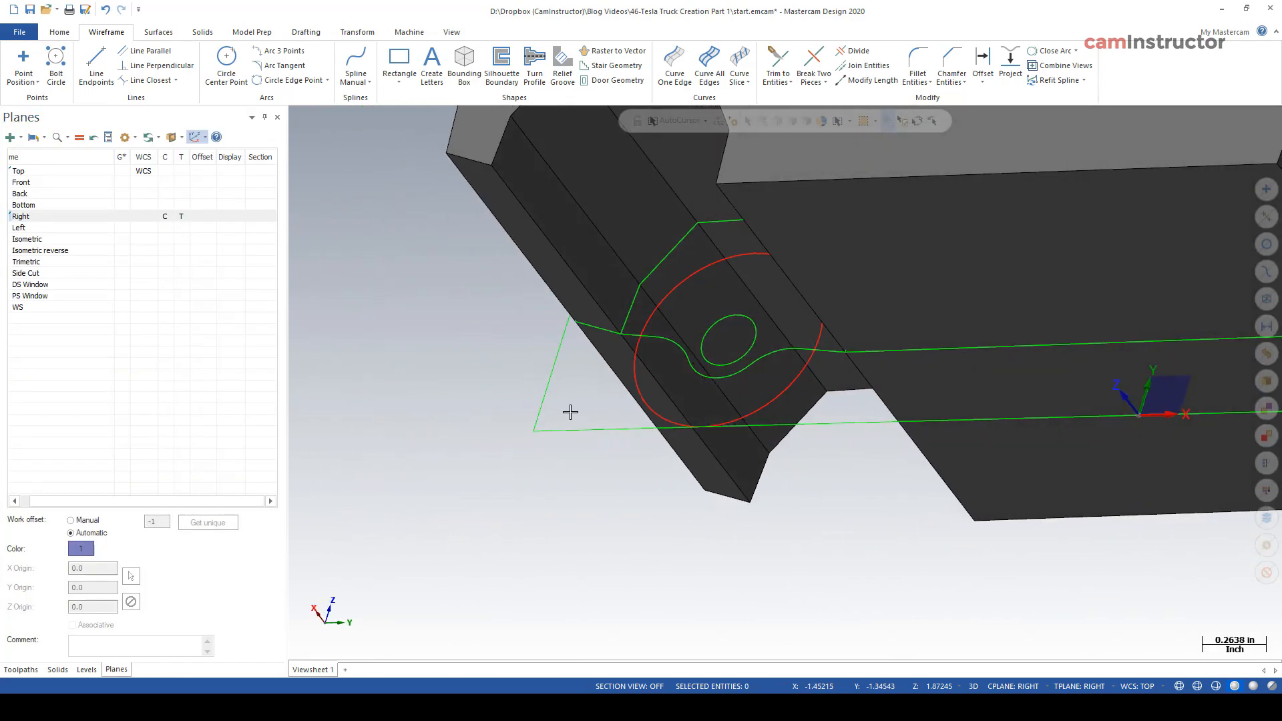
{"action": "middle_click_drag", "start_coordinate": [622, 333], "coordinate": [685, 391]}
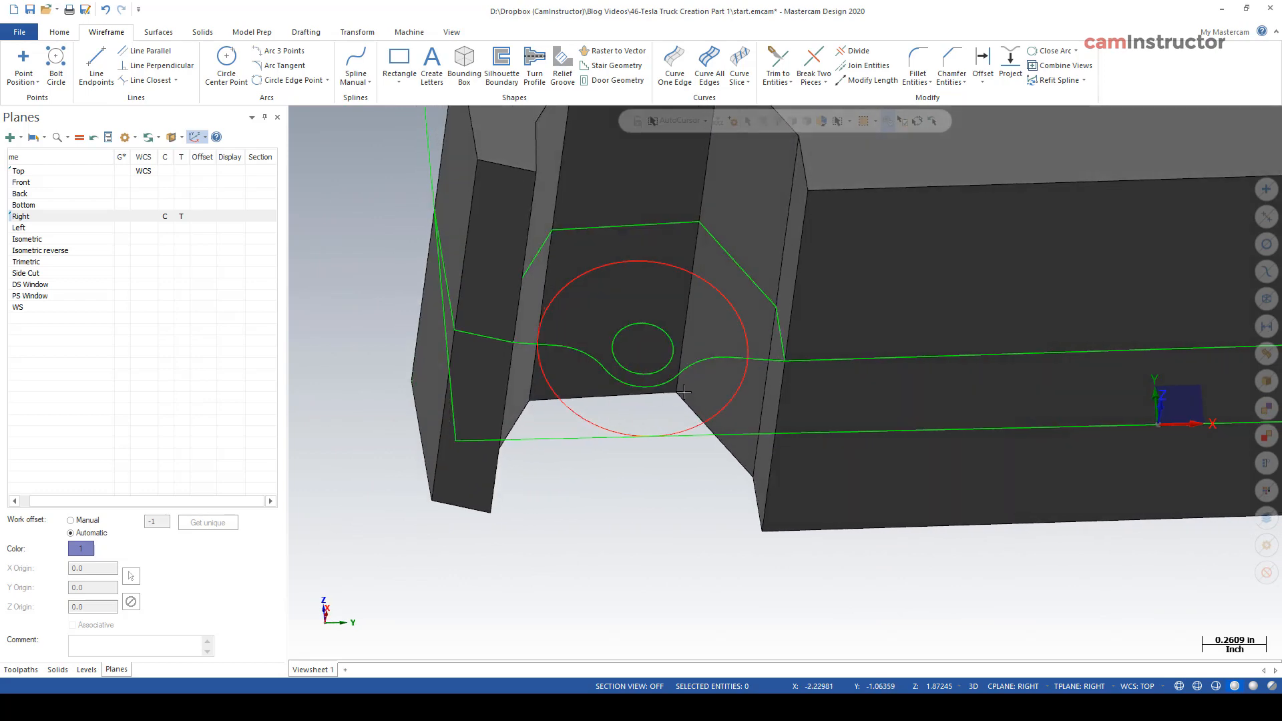
{"action": "middle_click_drag", "start_coordinate": [770, 354], "coordinate": [676, 417]}
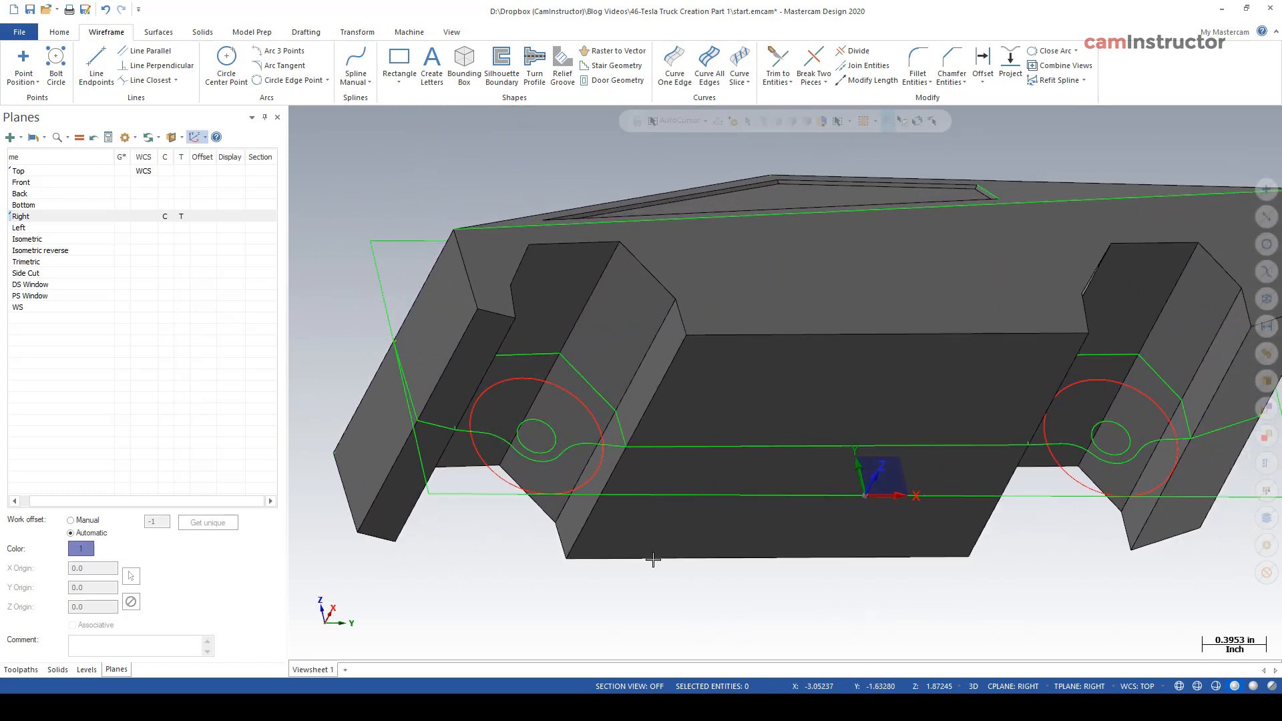
Start a solid Extrude and restrict the wireframe chaining to the construction plane
{"action": "left_click", "coordinate": [200, 32]}
{"action": "left_click", "coordinate": [128, 61]}
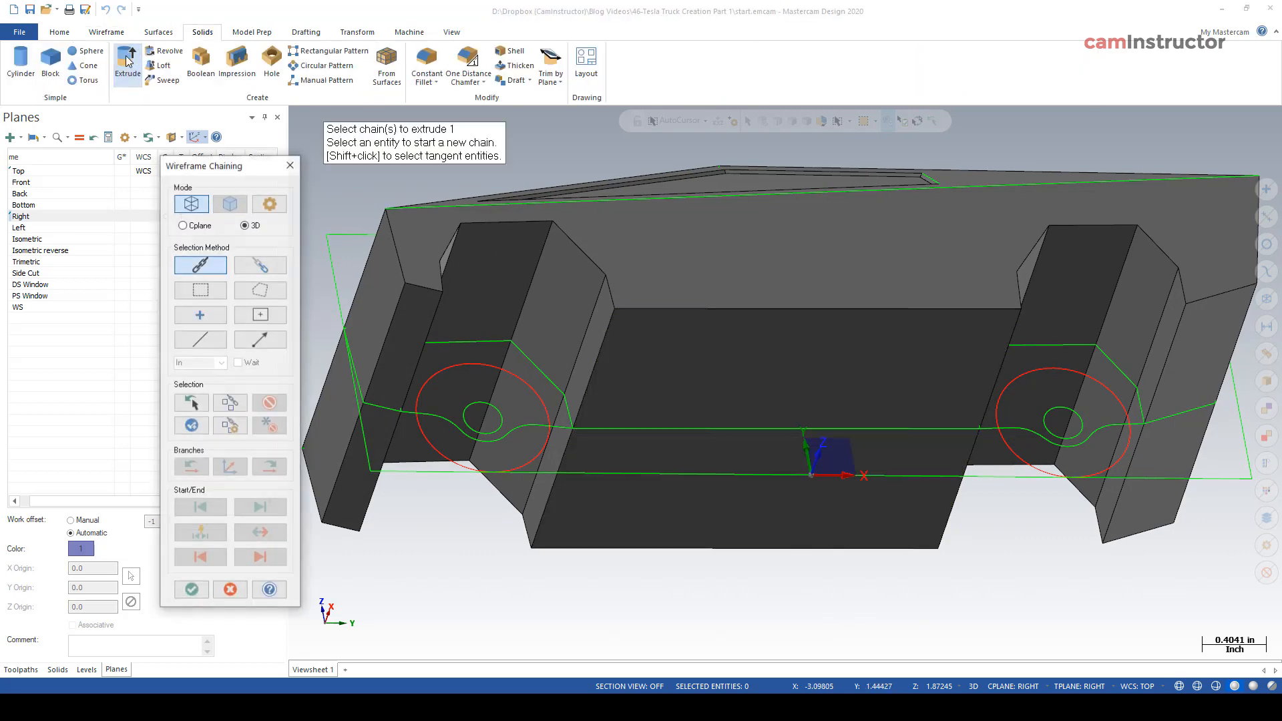
{"action": "scroll", "coordinate": [441, 301], "scroll_direction": "up", "scroll_amount": 5}
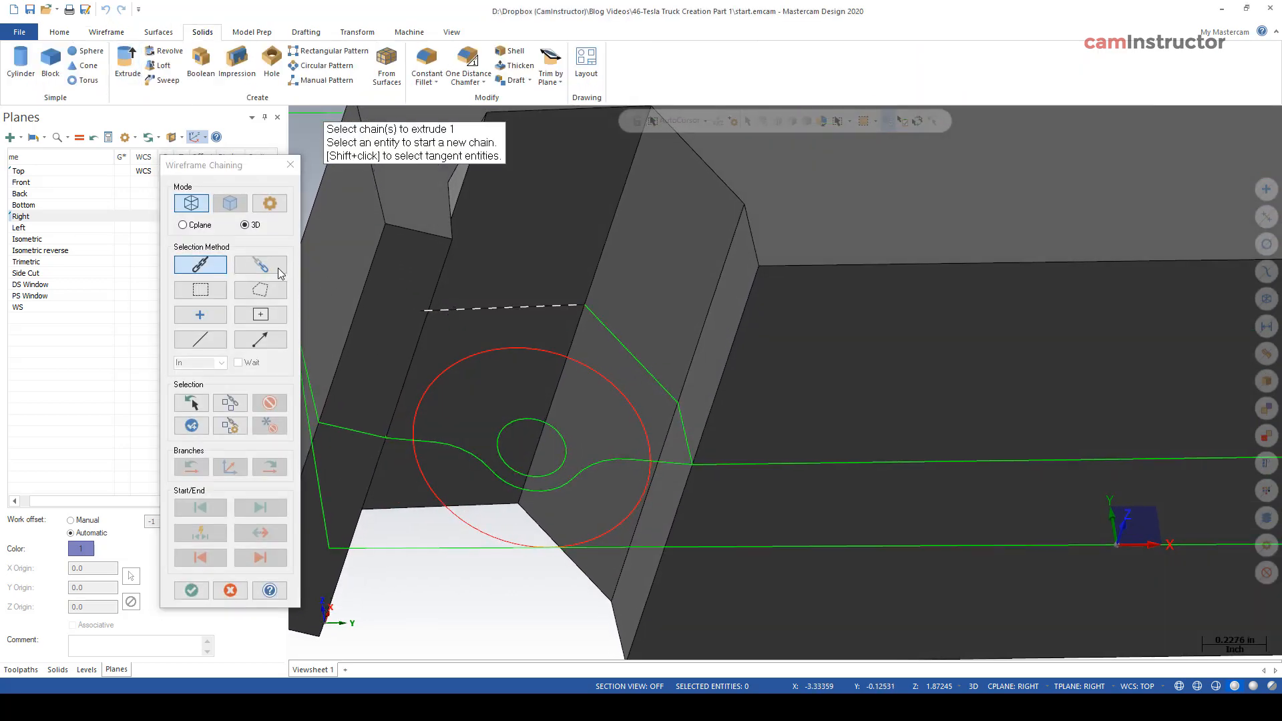
{"action": "left_click", "coordinate": [200, 225]}
{"action": "mouse_move", "coordinate": [211, 181]}
{"action": "left_mouse_down"}
{"action": "mouse_move", "coordinate": [337, 185]}
{"action": "mouse_move", "coordinate": [202, 183]}
{"action": "left_mouse_up"}
{"action": "scroll", "coordinate": [755, 401], "scroll_direction": "up", "scroll_amount": 2}
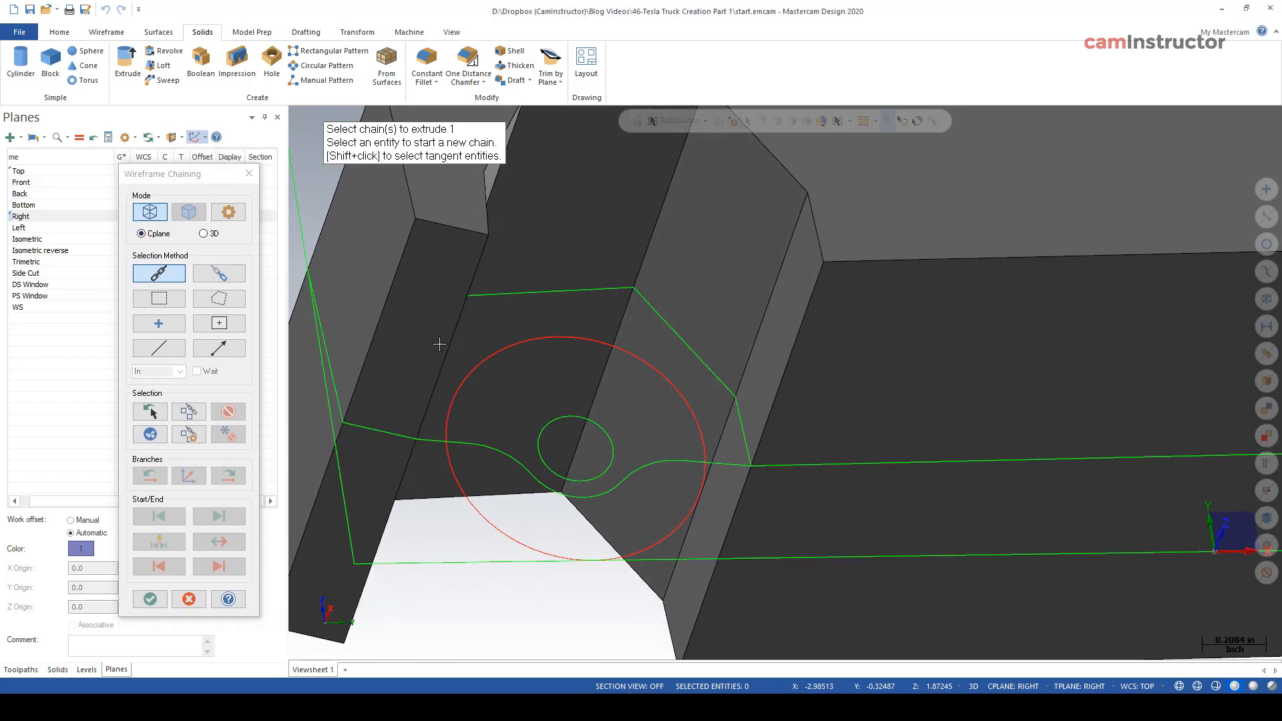
Chain the front wheel well outline along its filleted lower edge, plus the 0.25 in circle inside it, for the extrusion
{"action": "left_click", "coordinate": [784, 407]}
{"action": "middle_click_drag", "start_coordinate": [784, 406], "coordinate": [805, 374]}
{"action": "scroll", "coordinate": [530, 414], "scroll_direction": "up", "scroll_amount": 6}
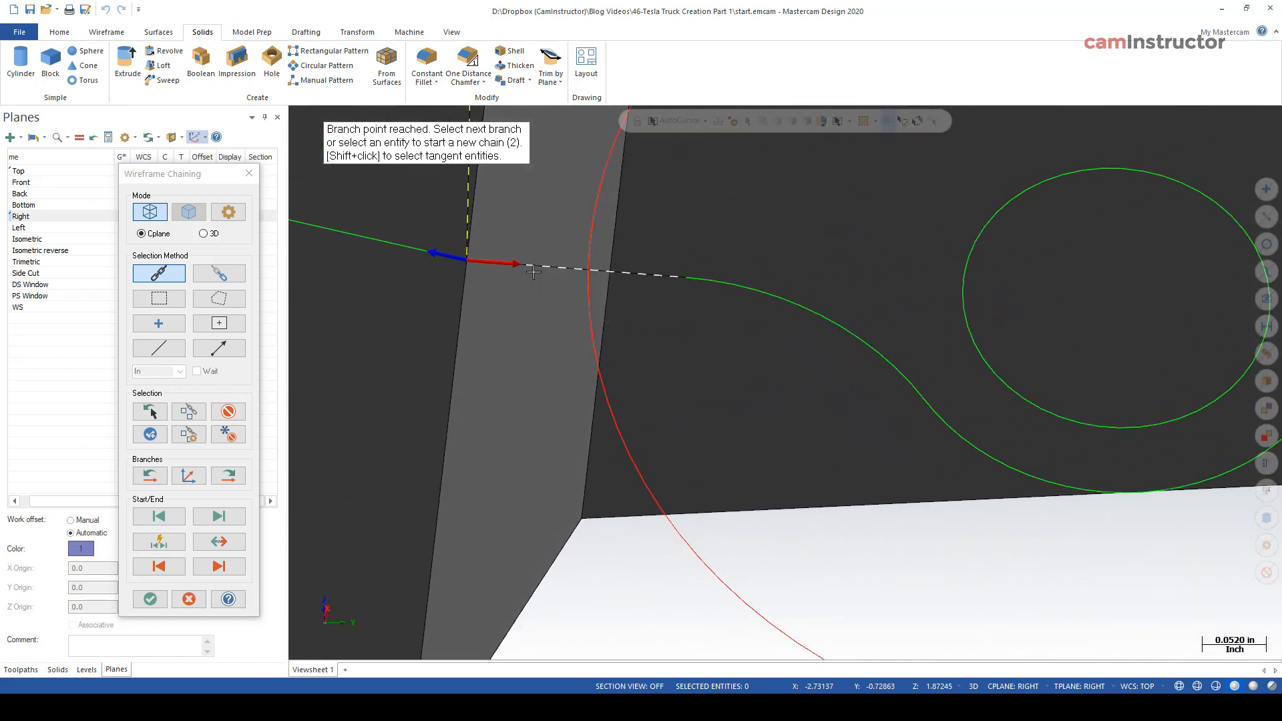
{"action": "left_click", "coordinate": [533, 271]}
{"action": "scroll", "coordinate": [533, 271], "scroll_direction": "down", "scroll_amount": 6}
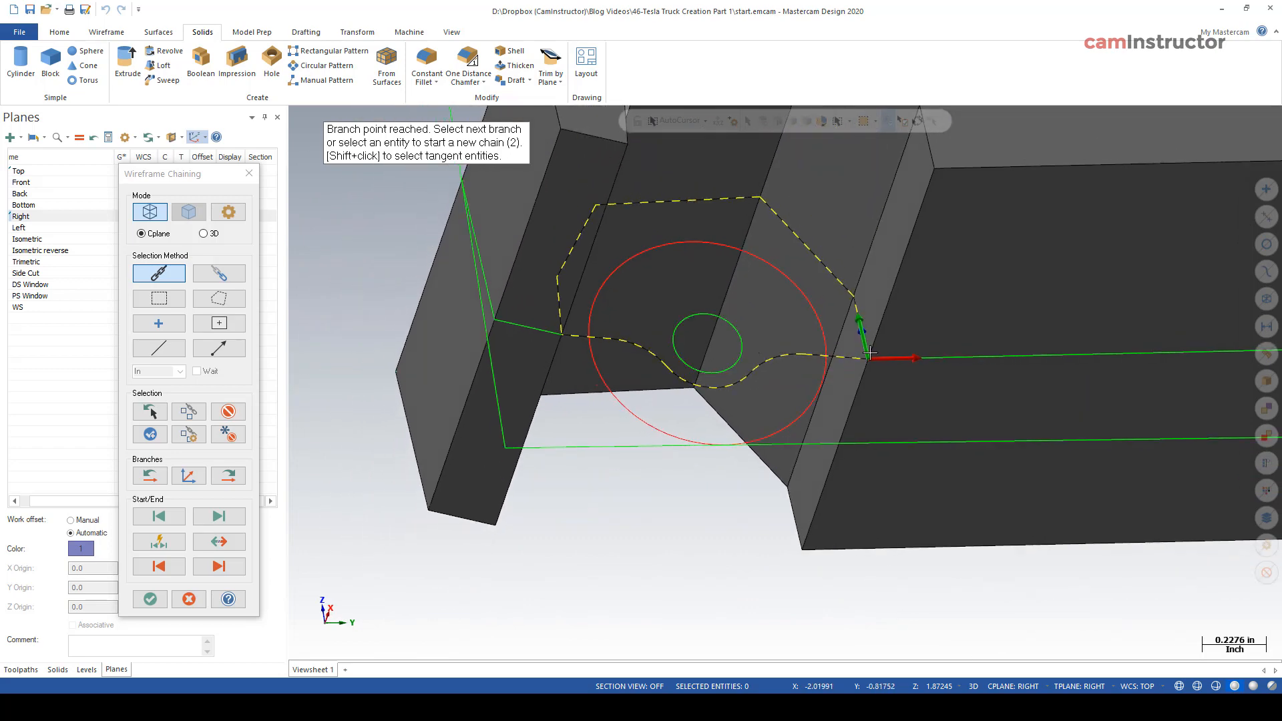
{"action": "left_click", "coordinate": [739, 330]}
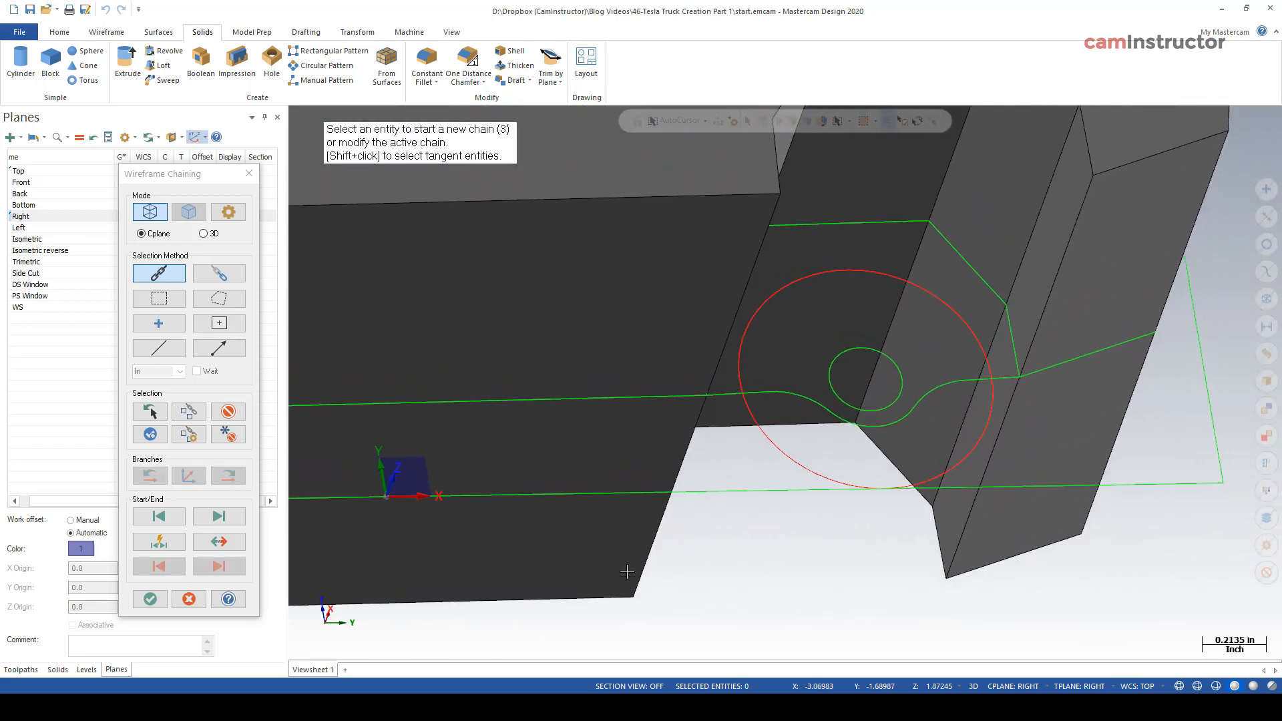
Chain the 0.25 in circle and the rear wheel well outline along its filleted lower edge, and accept all extrusion chains
{"action": "left_click", "coordinate": [861, 374]}
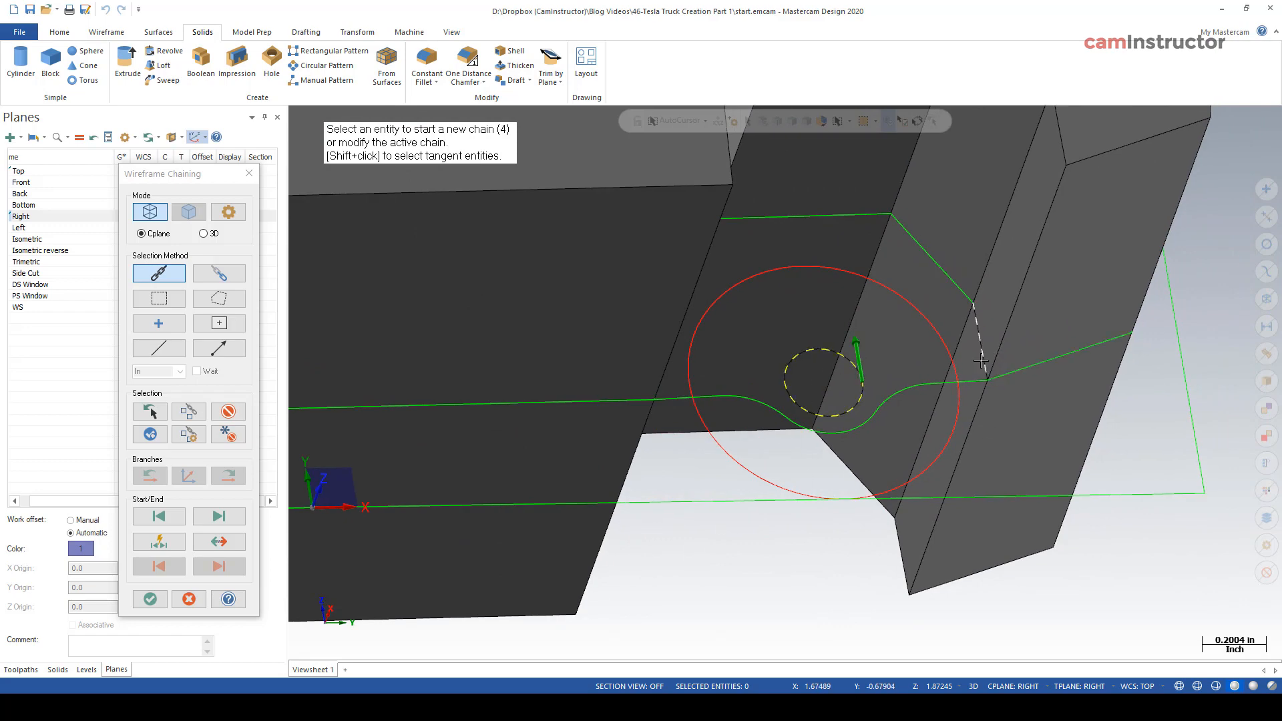
{"action": "left_click", "coordinate": [981, 361]}
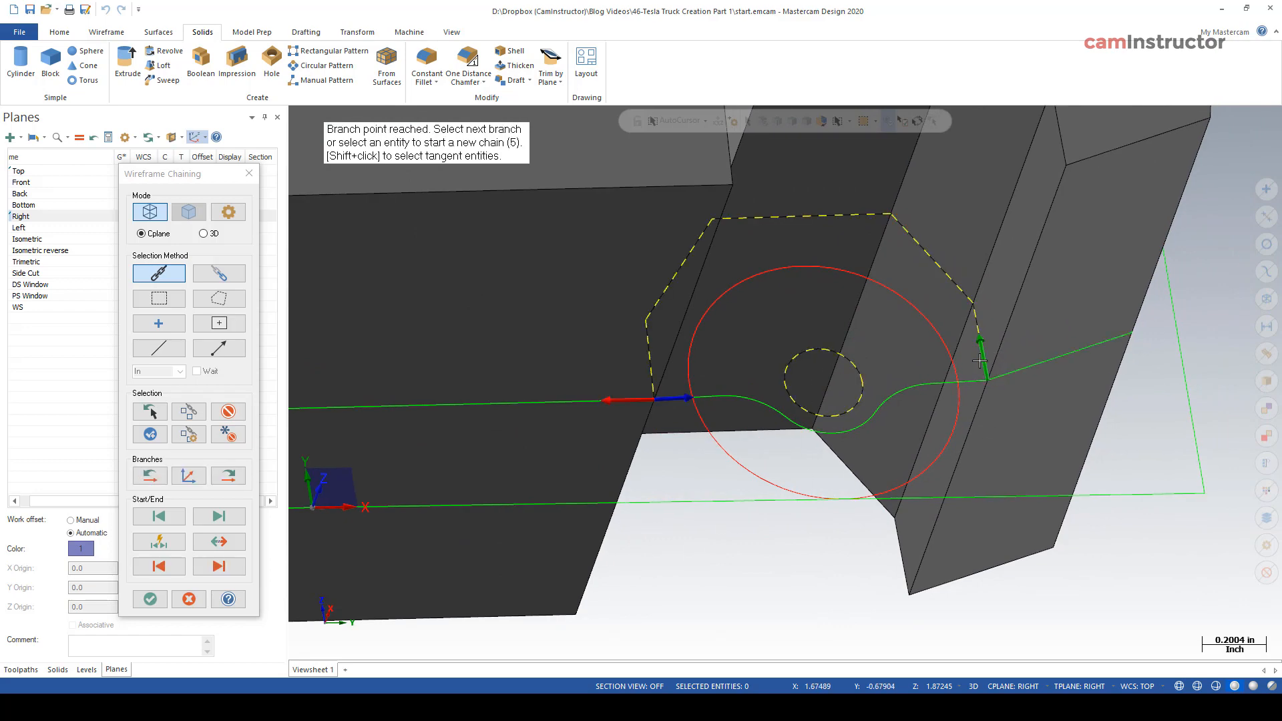
{"action": "left_click", "coordinate": [686, 398]}
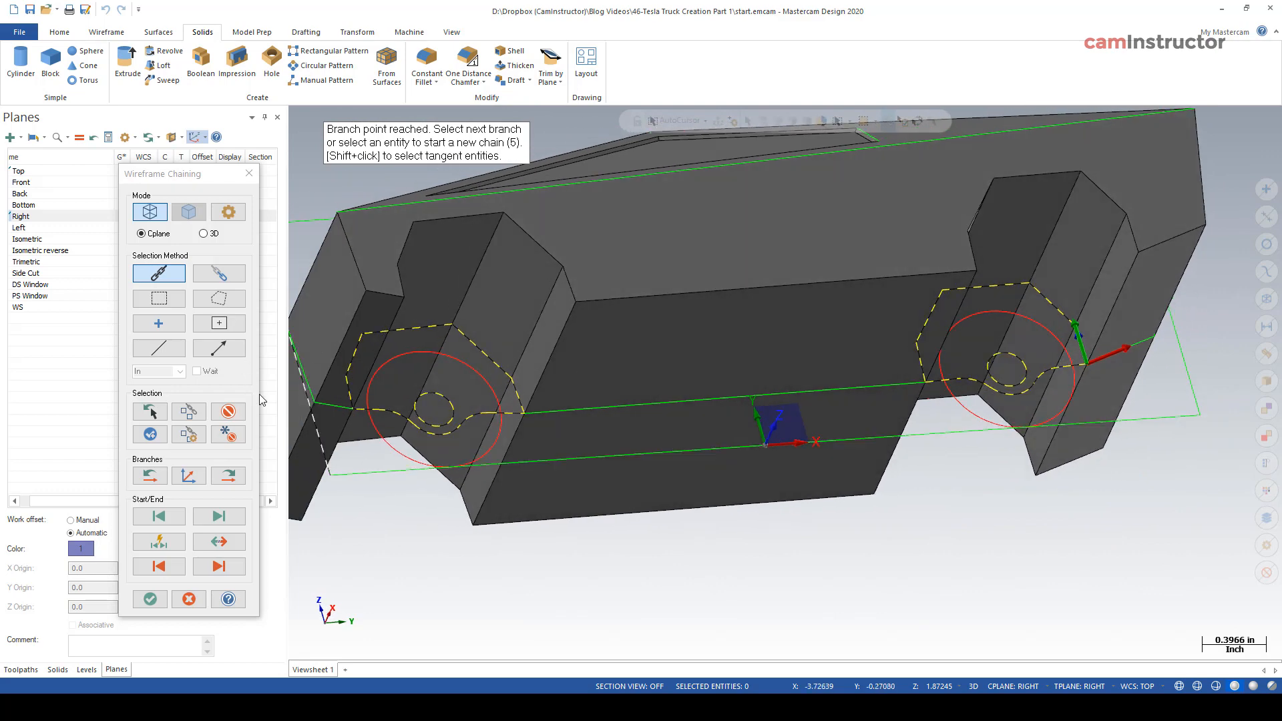
{"action": "left_click", "coordinate": [151, 599]}
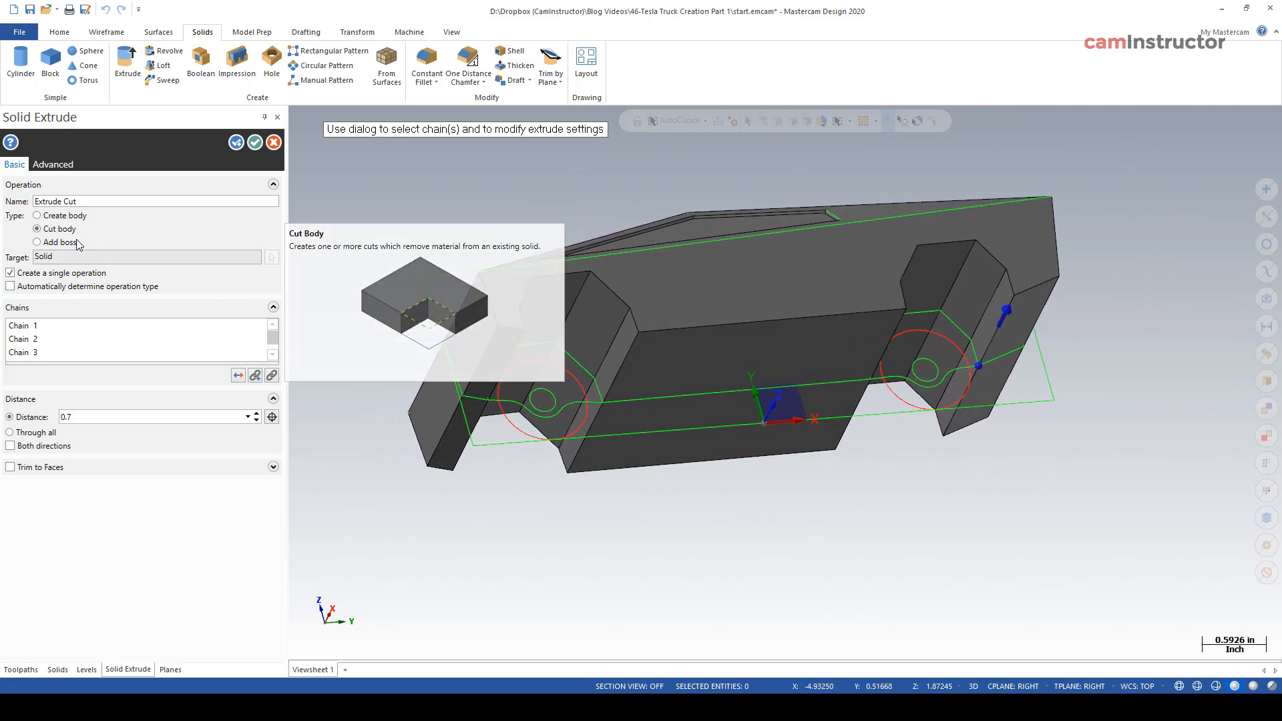
Define the extrusion as an Add boss operation on the truck body, extending in both directions
{"action": "left_click", "coordinate": [37, 242]}
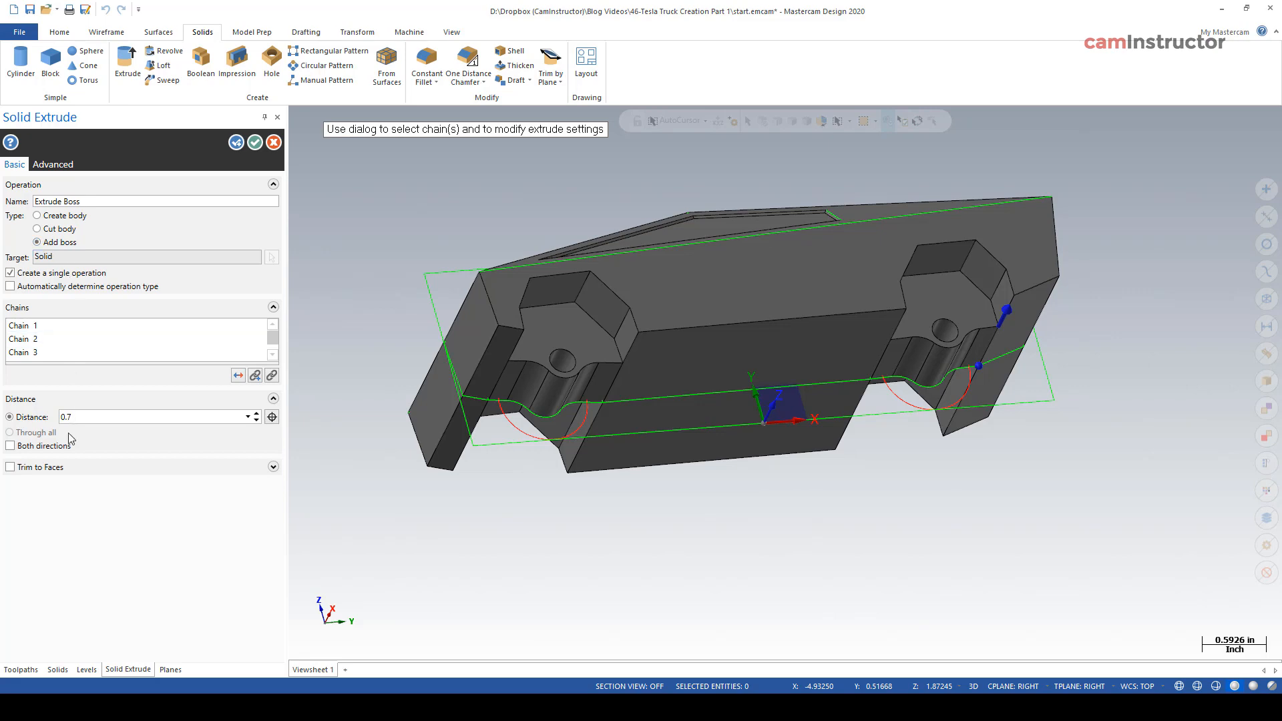
{"action": "left_click", "coordinate": [10, 446]}
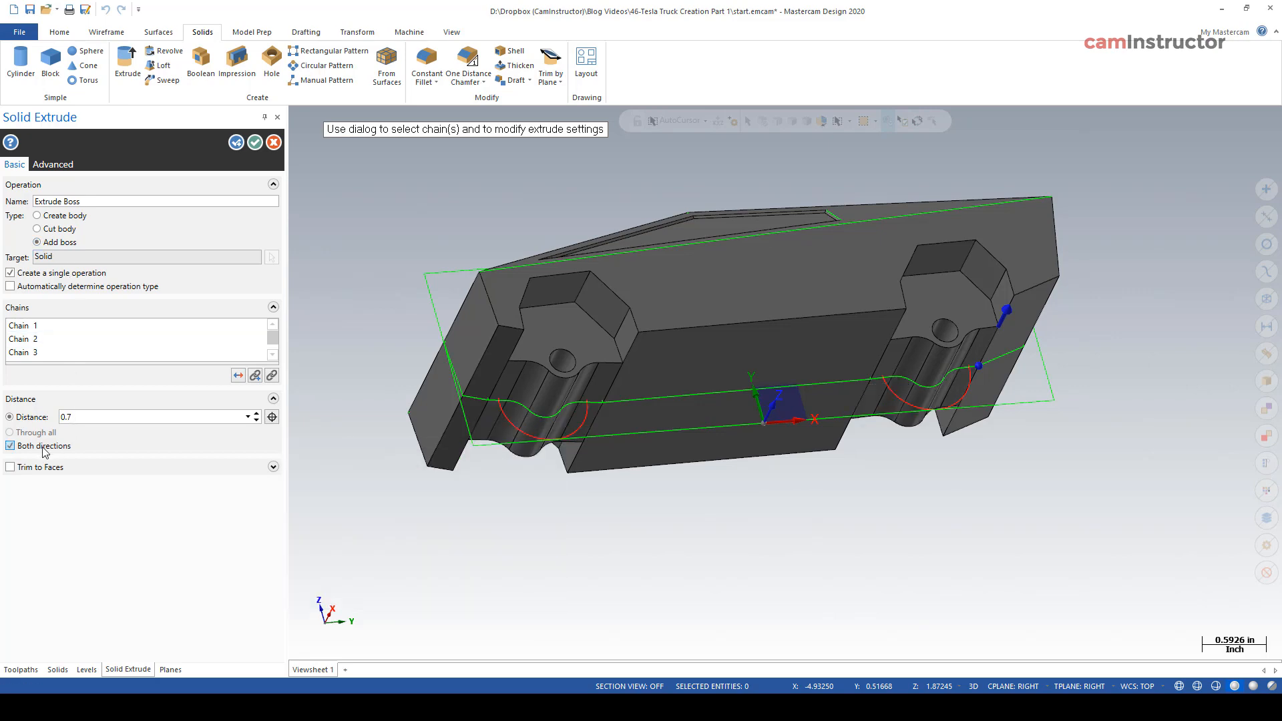
Preview the boss extrusion at a distance of 1.1 in, followed by 0.5 in, to compare the axle support widths
{"action": "double_click", "coordinate": [74, 417]}
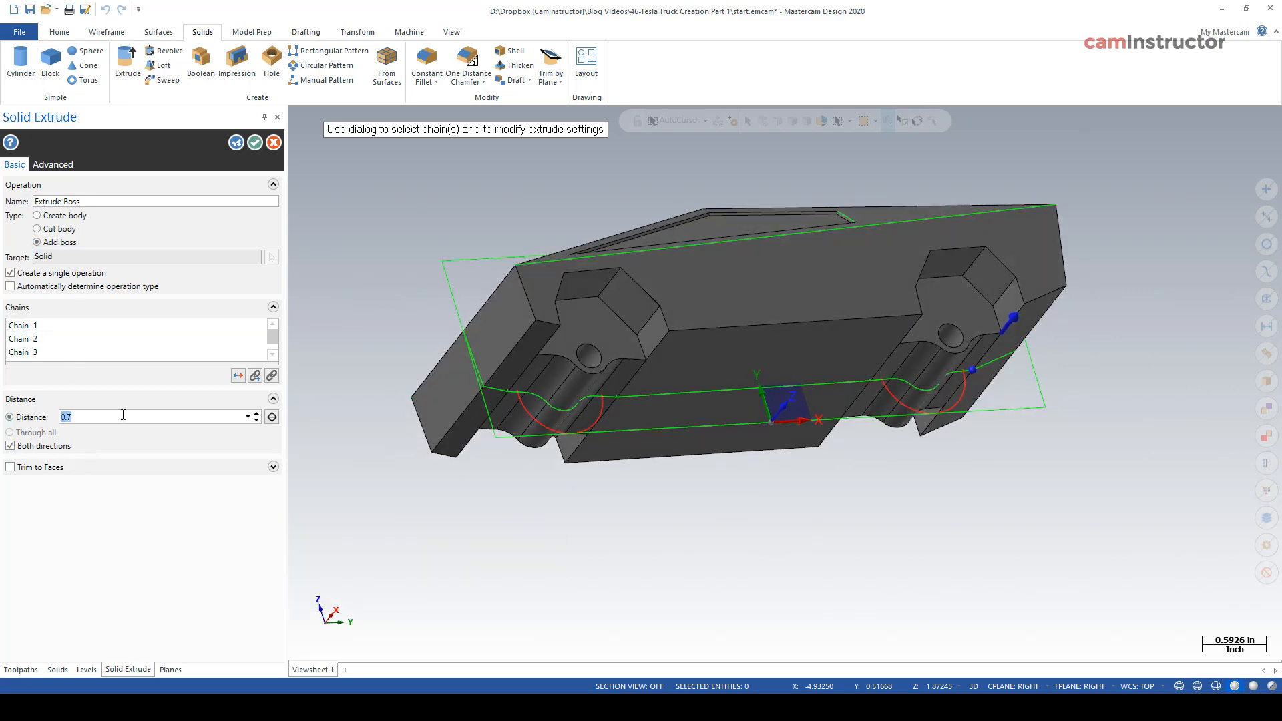
{"action": "left_click", "coordinate": [256, 413]}
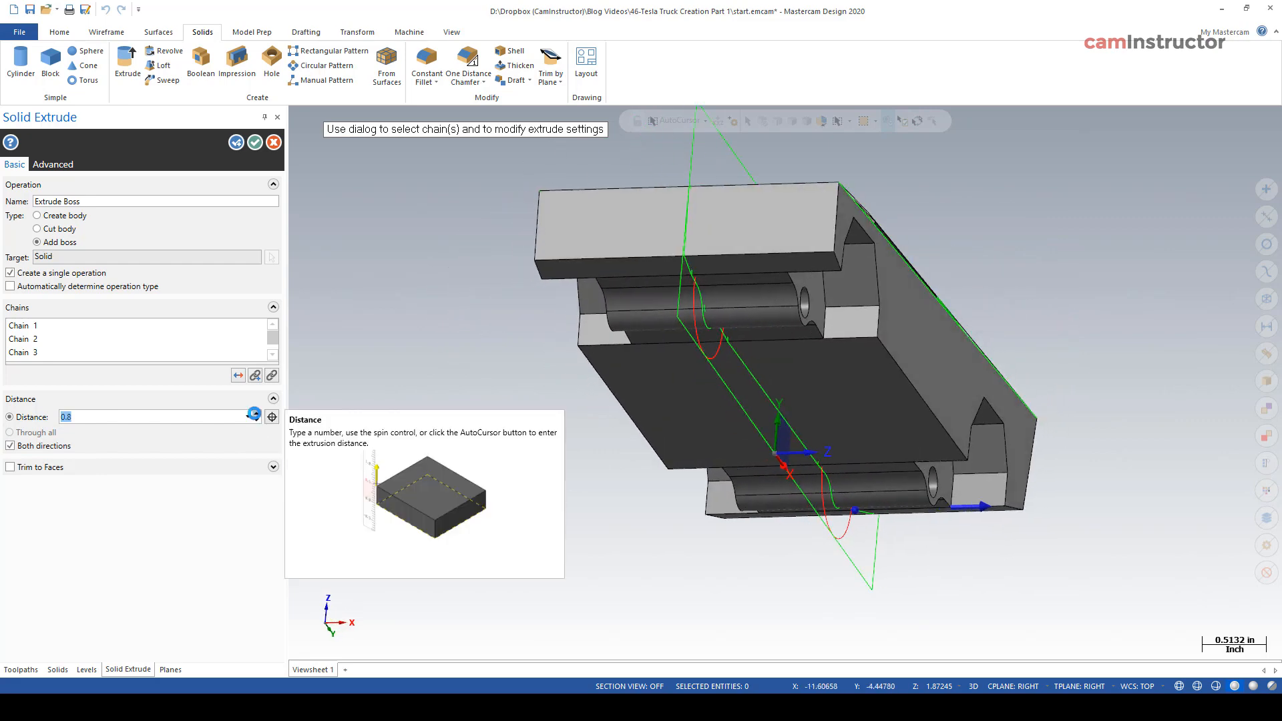
{"action": "left_click", "coordinate": [256, 413]}
{"action": "left_click", "coordinate": [255, 413]}
{"action": "left_click", "coordinate": [255, 413]}
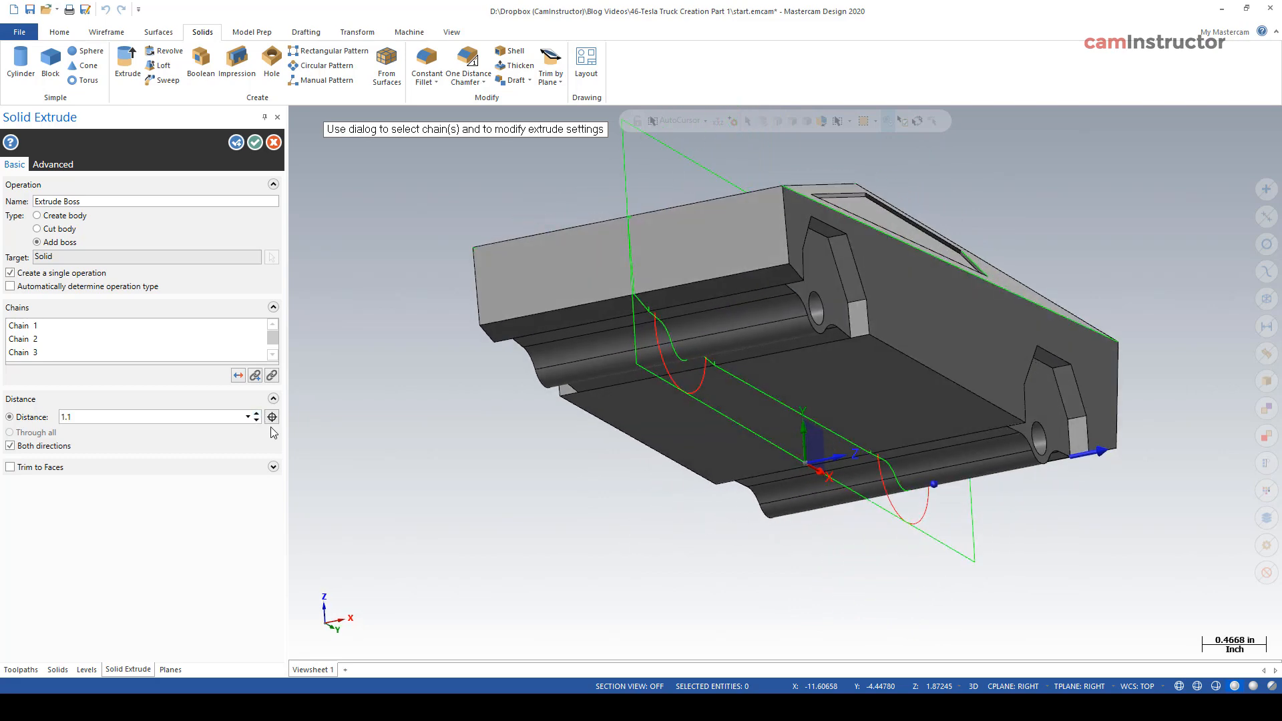
{"action": "left_click", "coordinate": [256, 420]}
{"action": "left_click", "coordinate": [256, 420]}
{"action": "left_click", "coordinate": [256, 420]}
{"action": "left_click", "coordinate": [256, 420]}
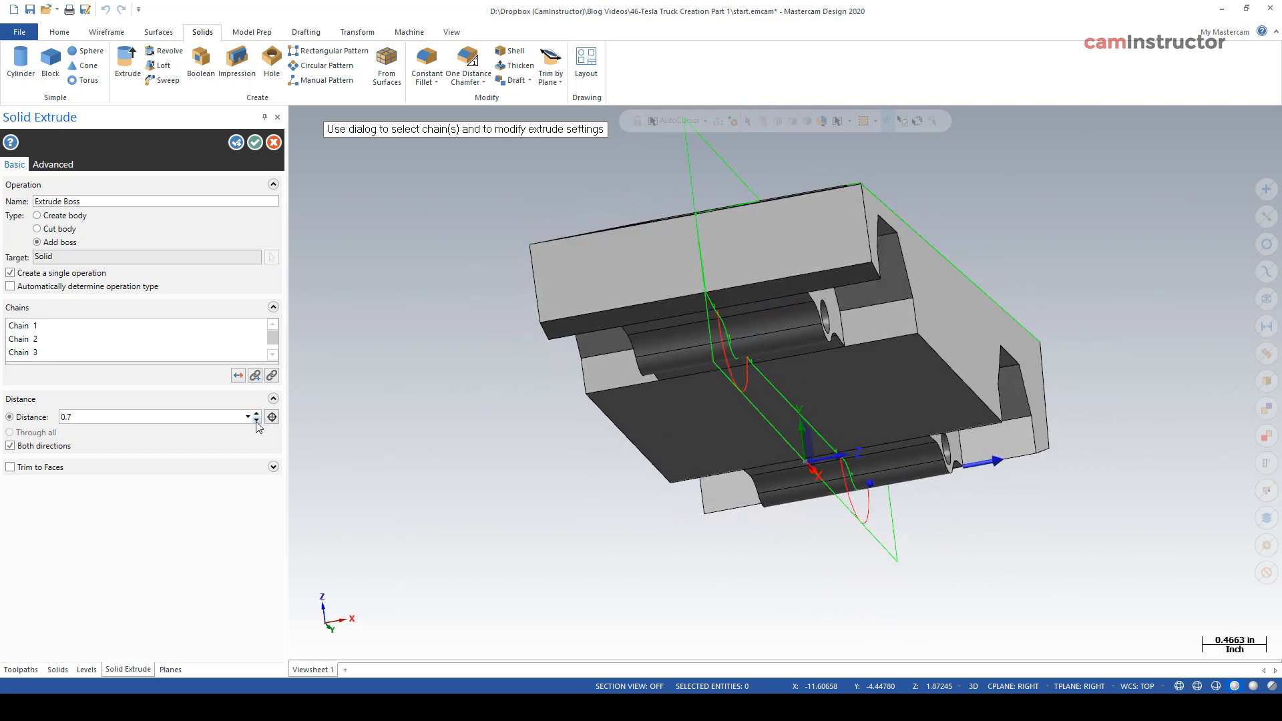
{"action": "left_click", "coordinate": [257, 420]}
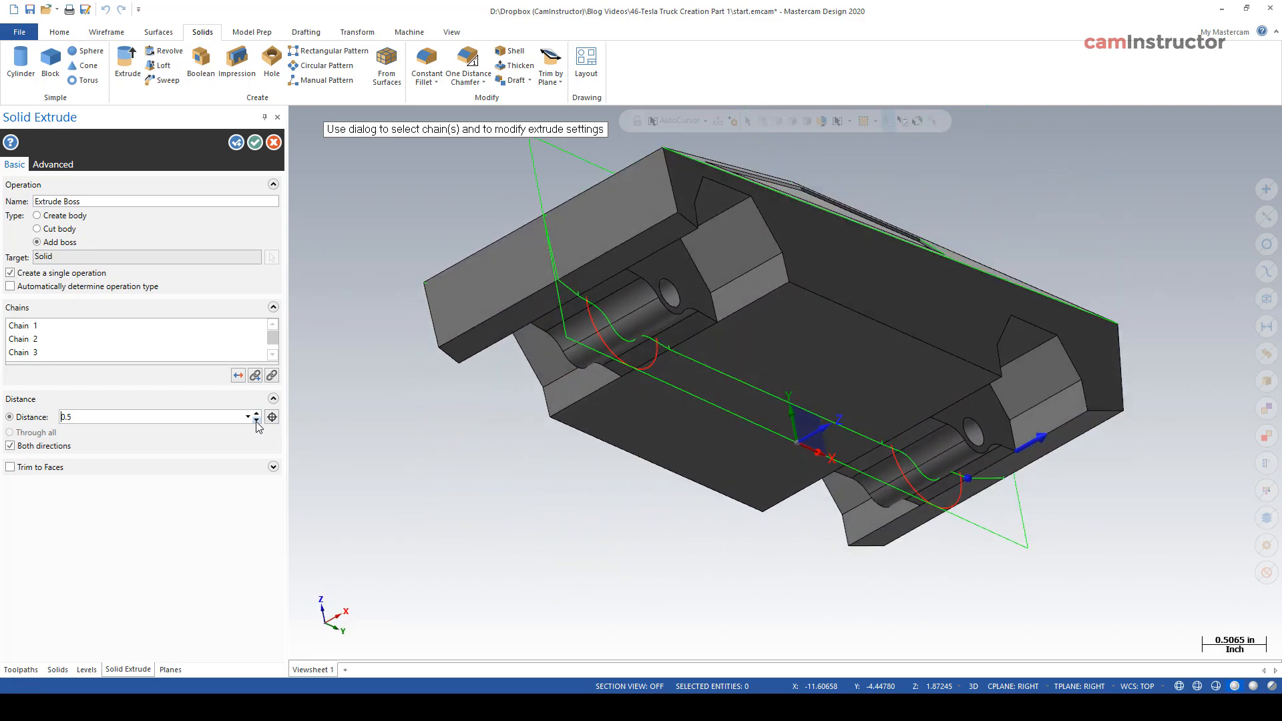
Set the boss extrusion distance to 0.75 in and complete the axle supports
{"action": "left_click", "coordinate": [257, 413]}
{"action": "left_click", "coordinate": [257, 413]}
{"action": "left_click", "coordinate": [257, 413]}
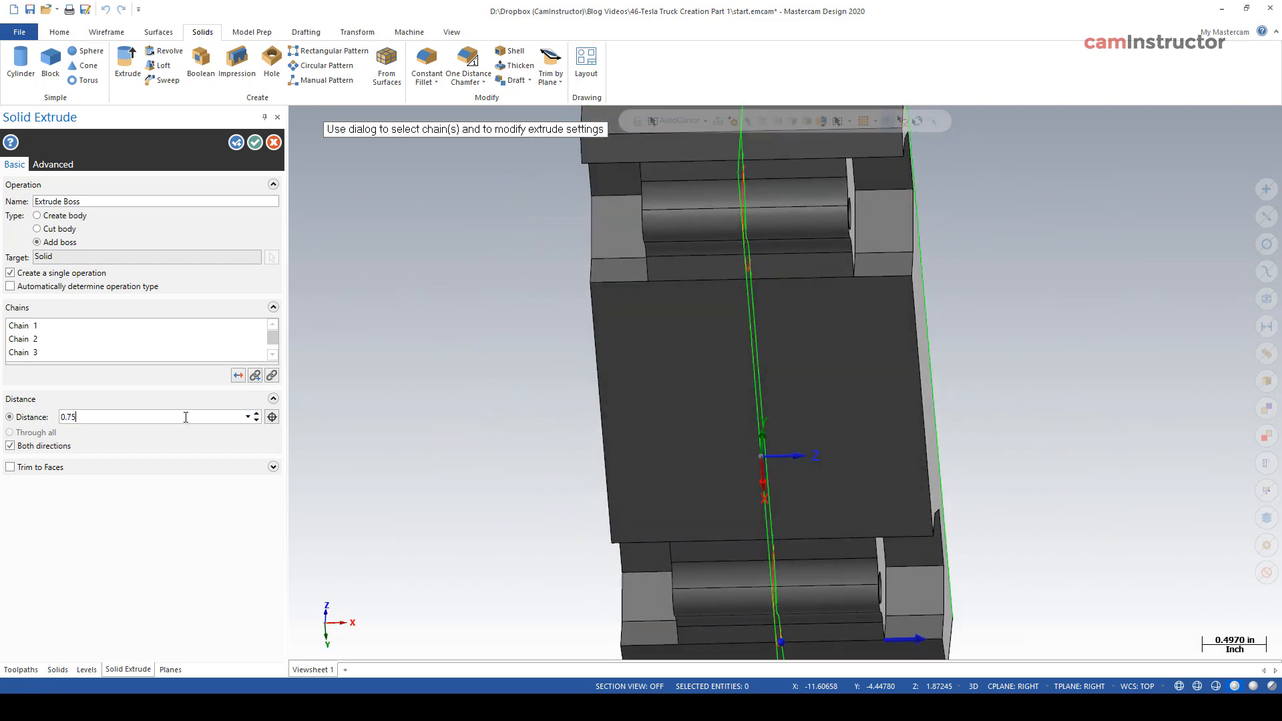
{"action": "key", "text": "Tab"}
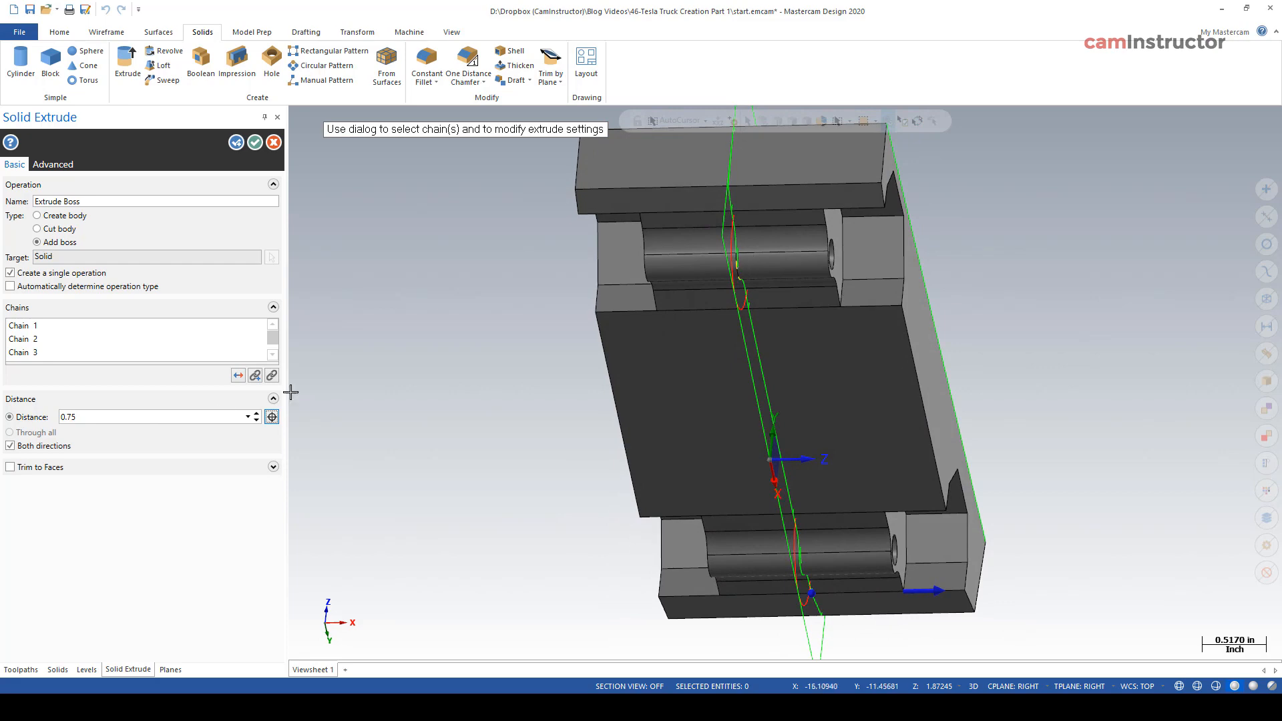
{"action": "left_click", "coordinate": [91, 416]}
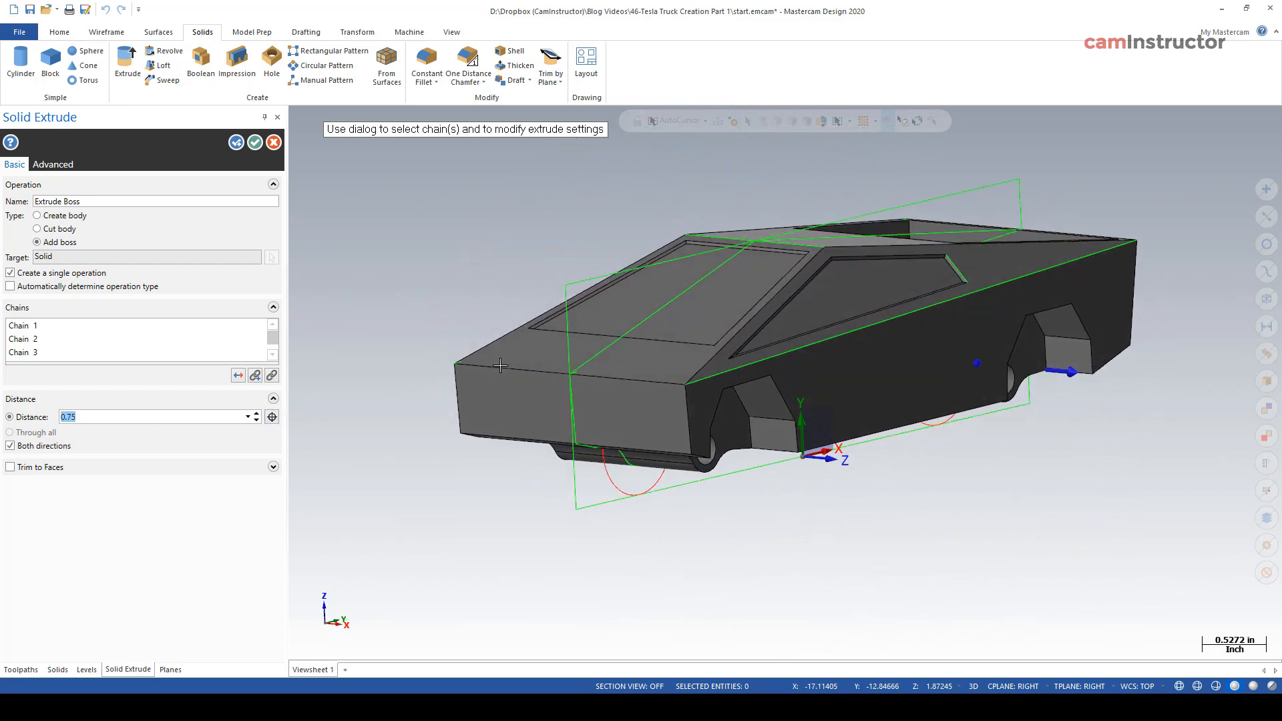
{"action": "left_click", "coordinate": [254, 142]}
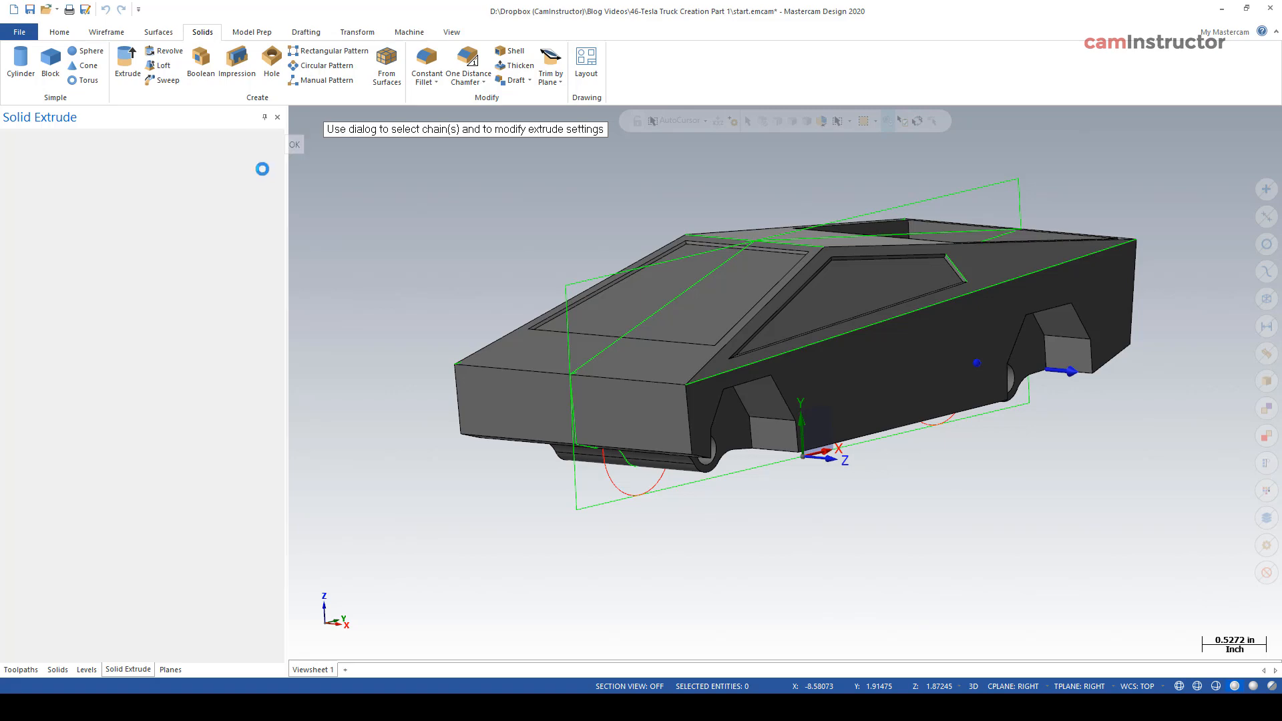